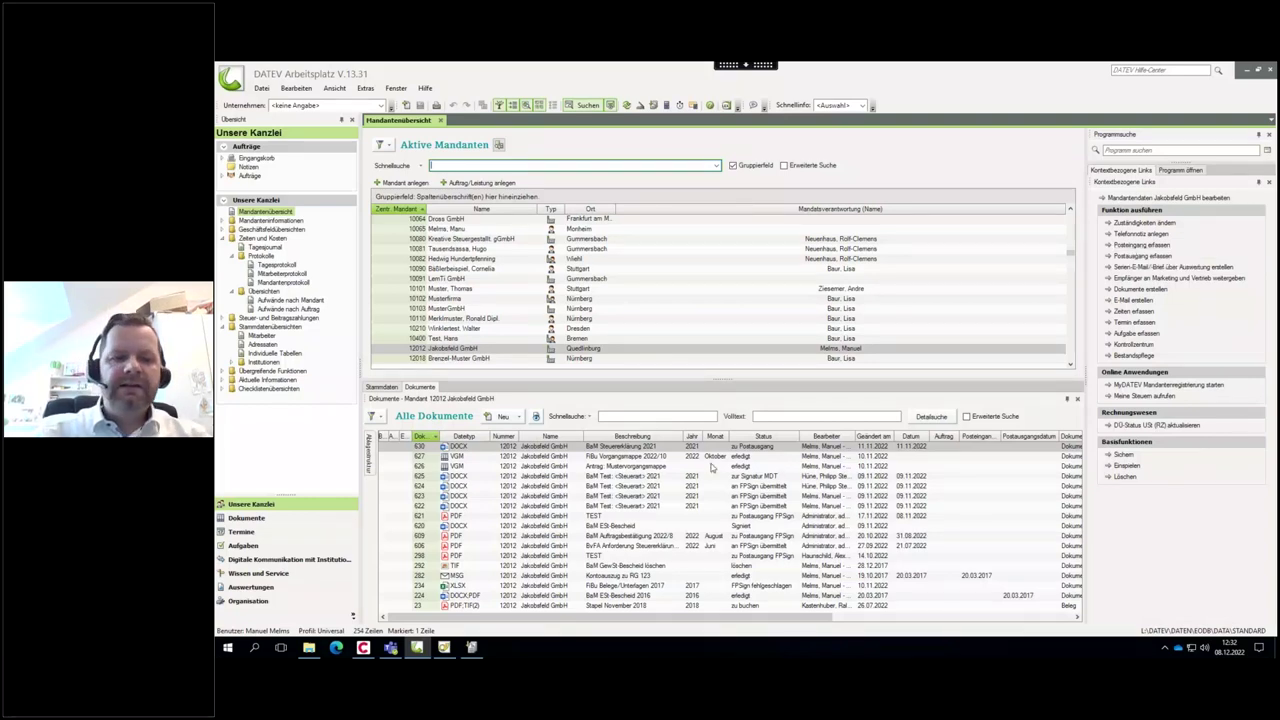
# In the Dokumentenkorb, enable creating a Posteingang for the scanned tax notice and set its Dokumentart to 1401 ESt-Bescheid.
pyautogui.click(481, 650)
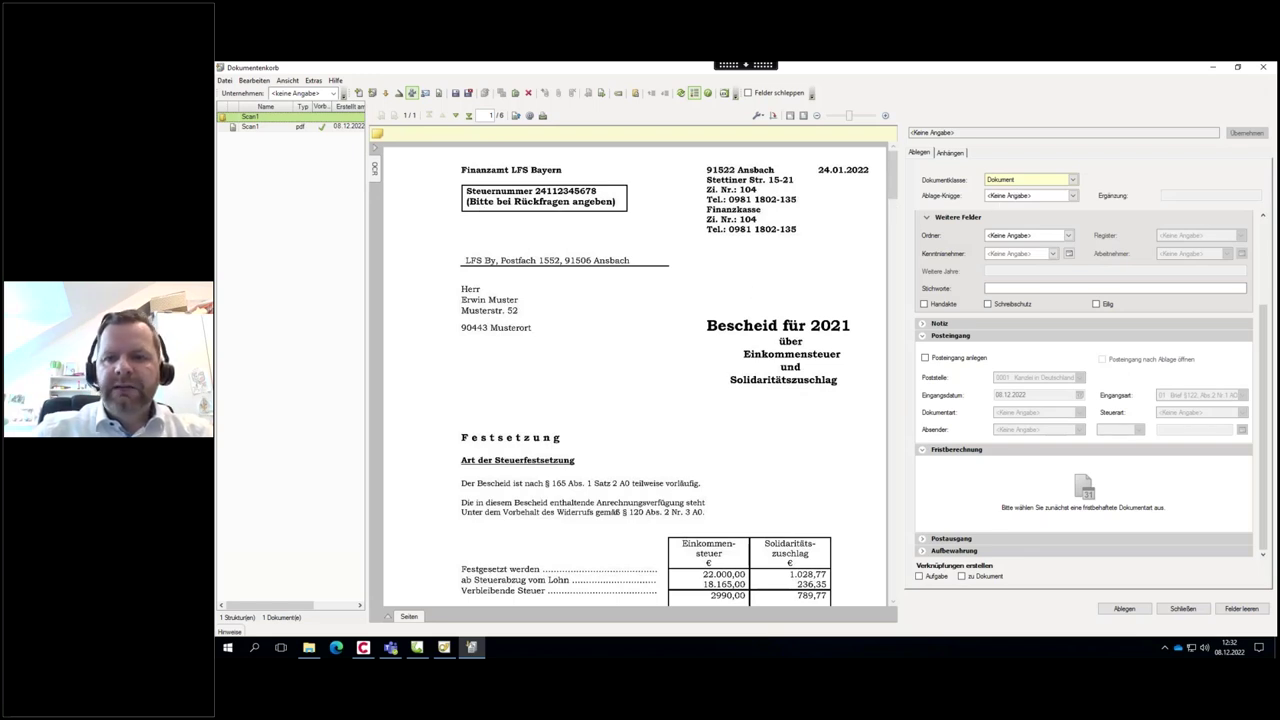
pyautogui.click(925, 359)
pyautogui.click(1043, 413)
pyautogui.write('est-b')
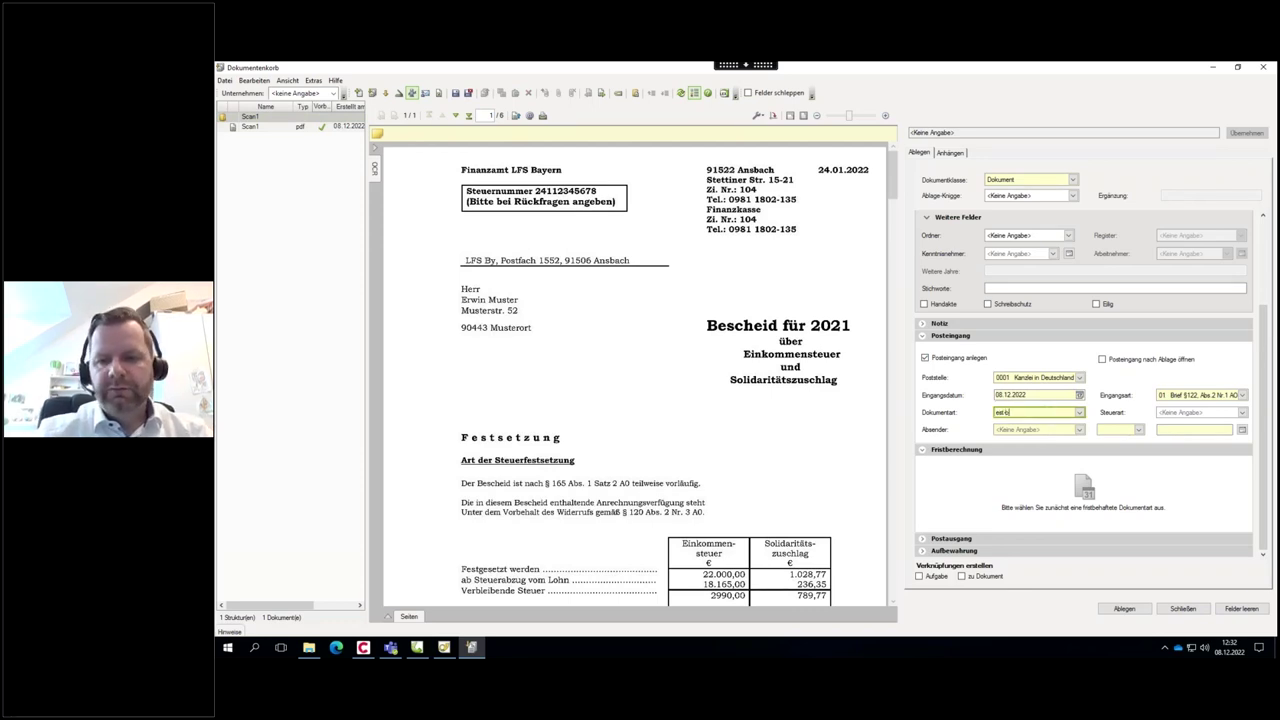
pyautogui.press('Down')
pyautogui.press('Return')
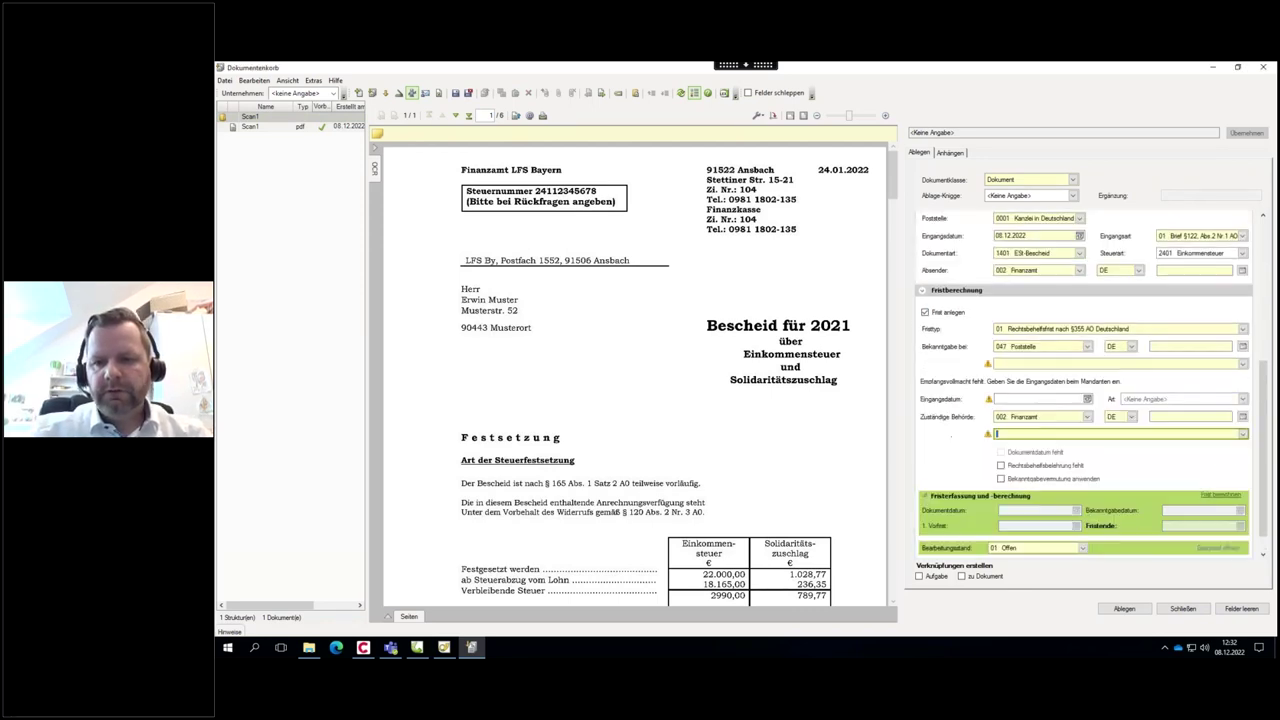
pyautogui.scroll(-1, 1094, 442)
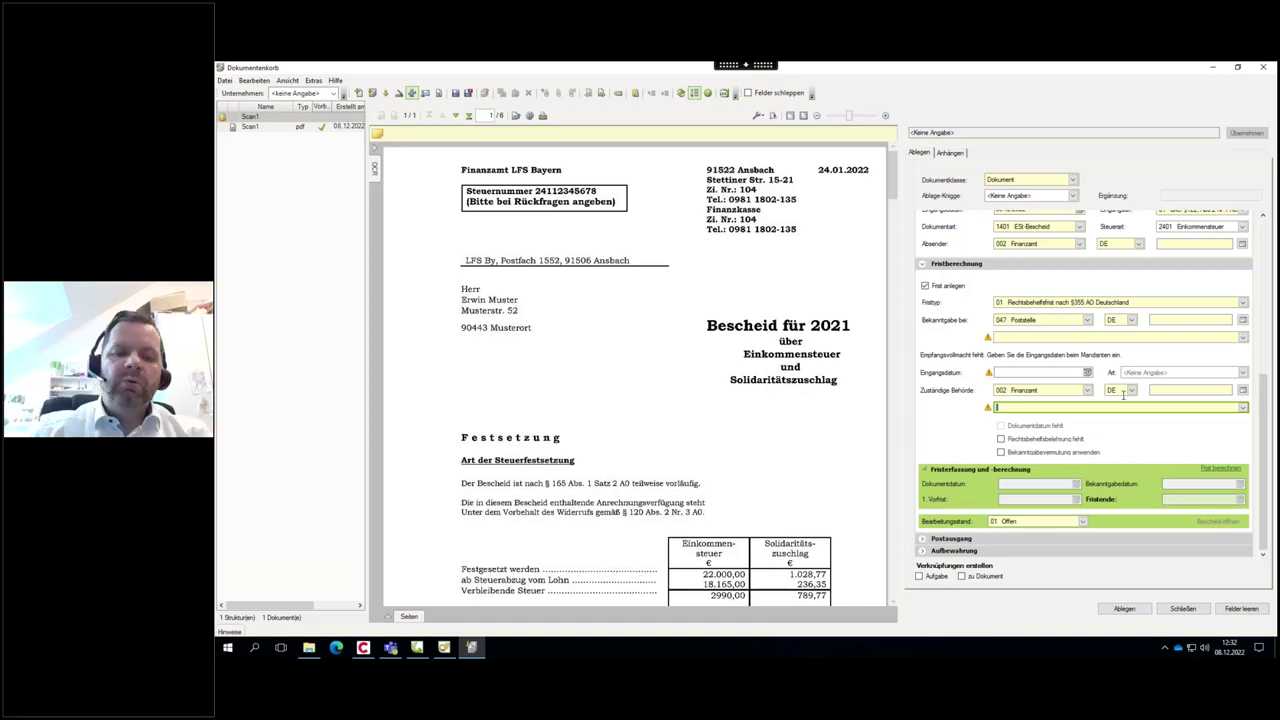
# In DATEV Arbeitsplatz, fill a new Posteingang for Jakobsfeld GmbH with Dokumentart 1401 ESt-Bescheid and close the form without saving.
pyautogui.click(419, 648)
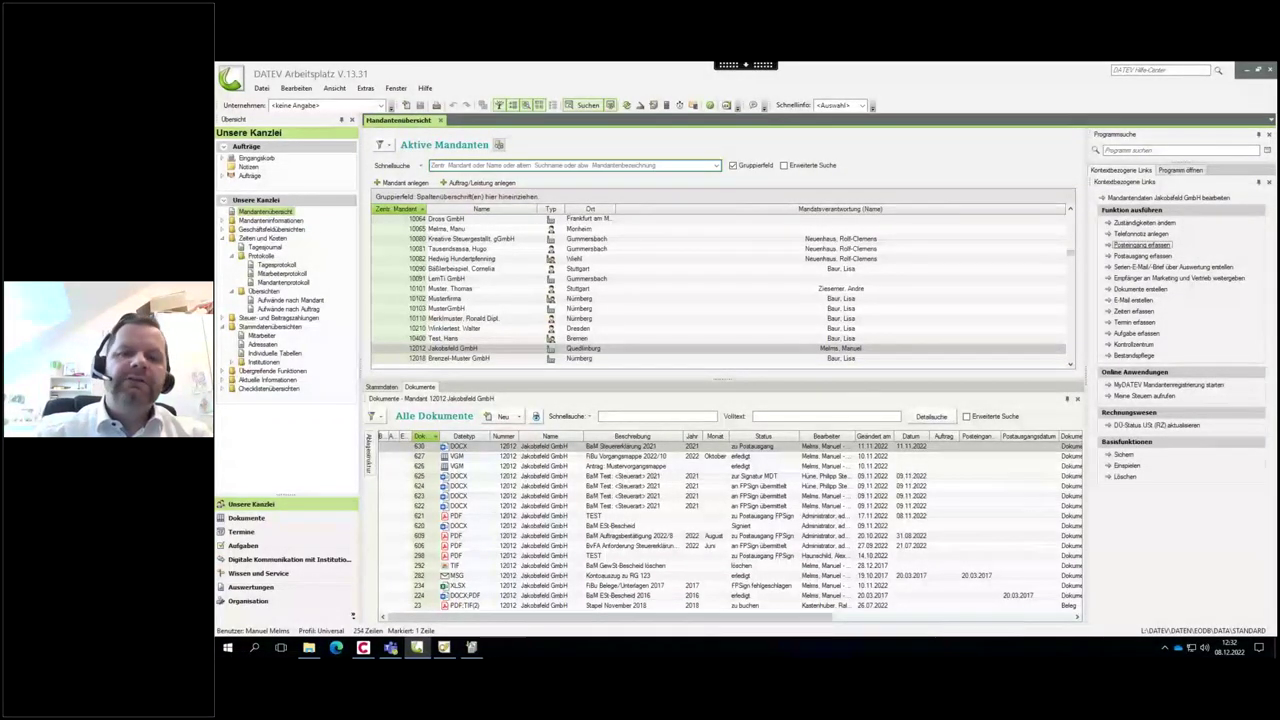
pyautogui.click(1142, 245)
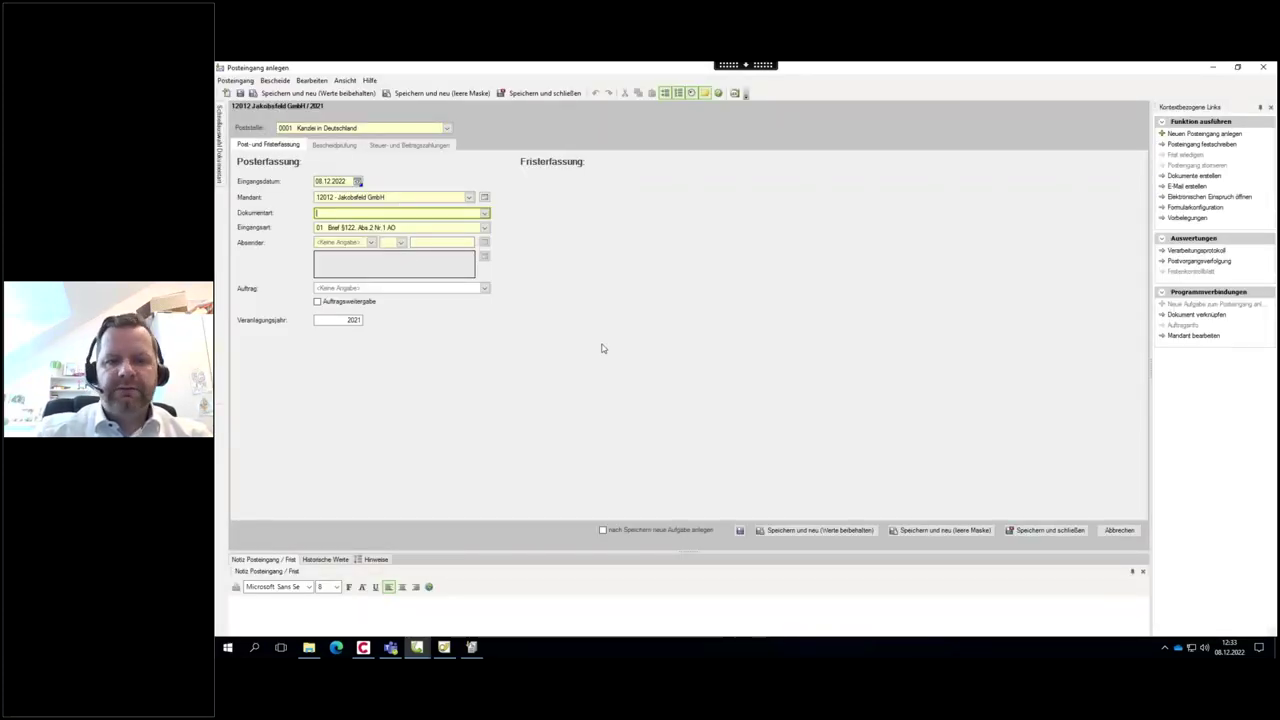
pyautogui.write('e')
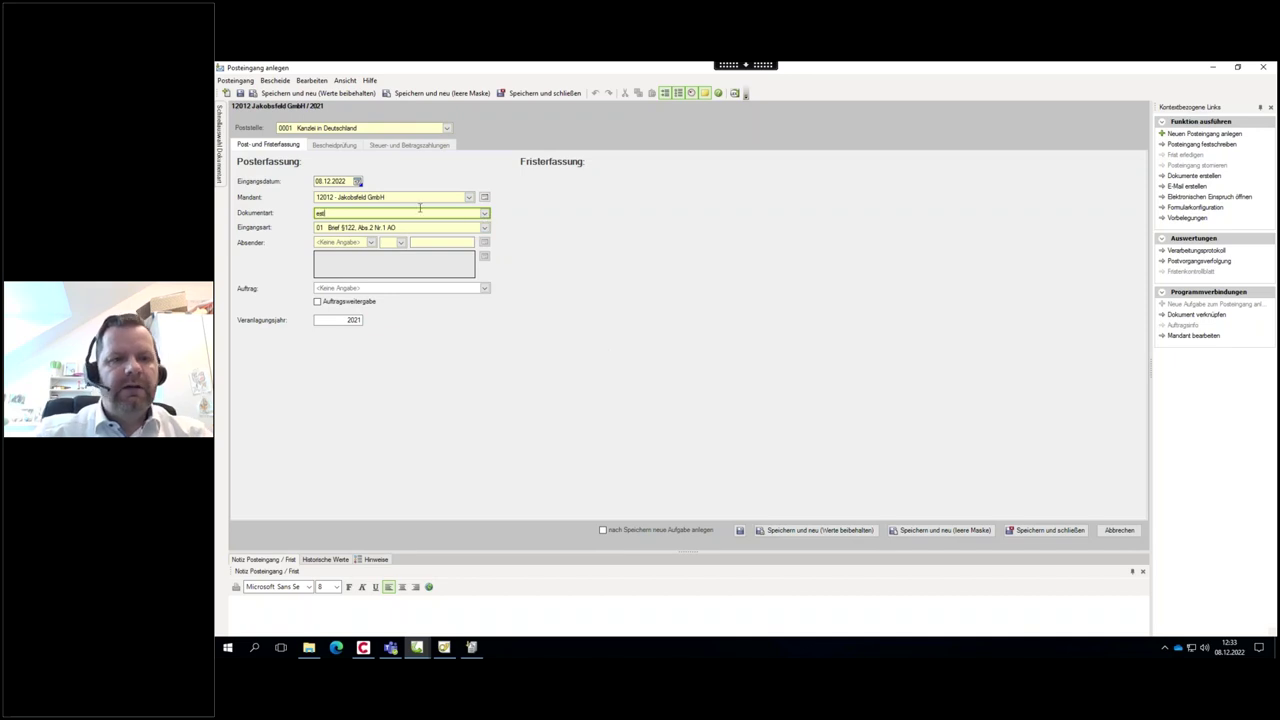
pyautogui.write('st')
pyautogui.press('Return')
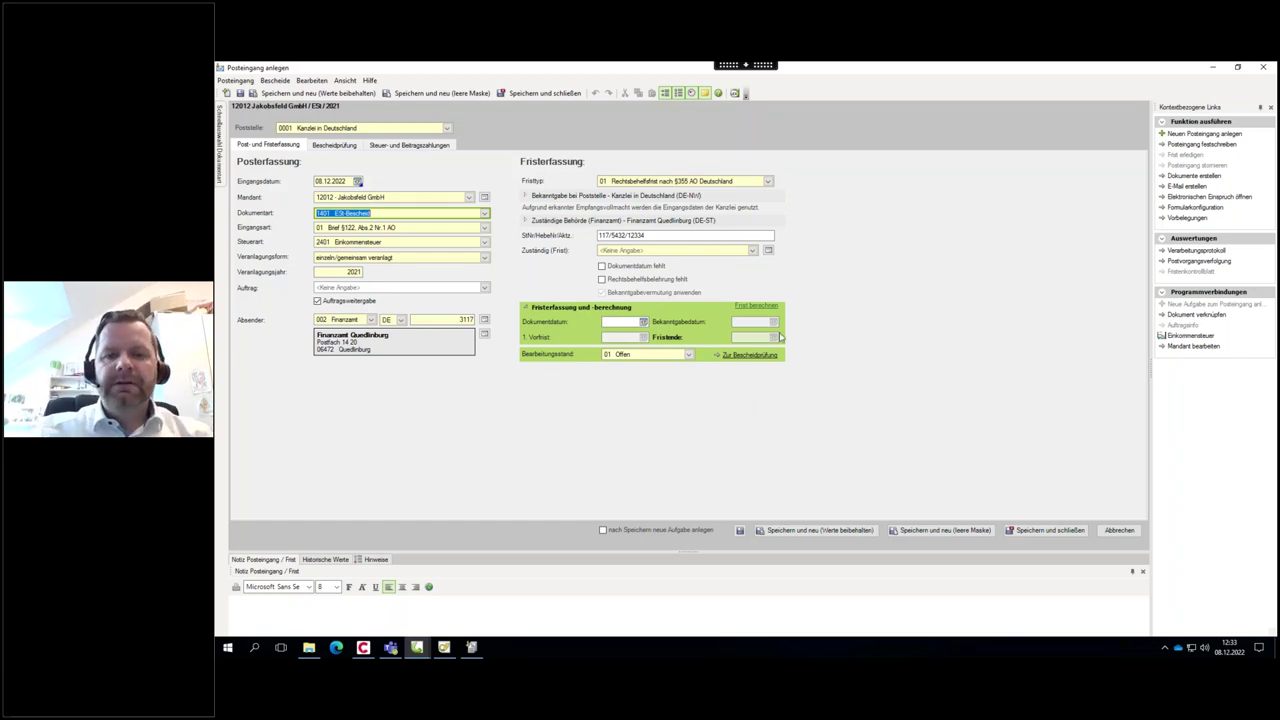
pyautogui.click(1259, 69)
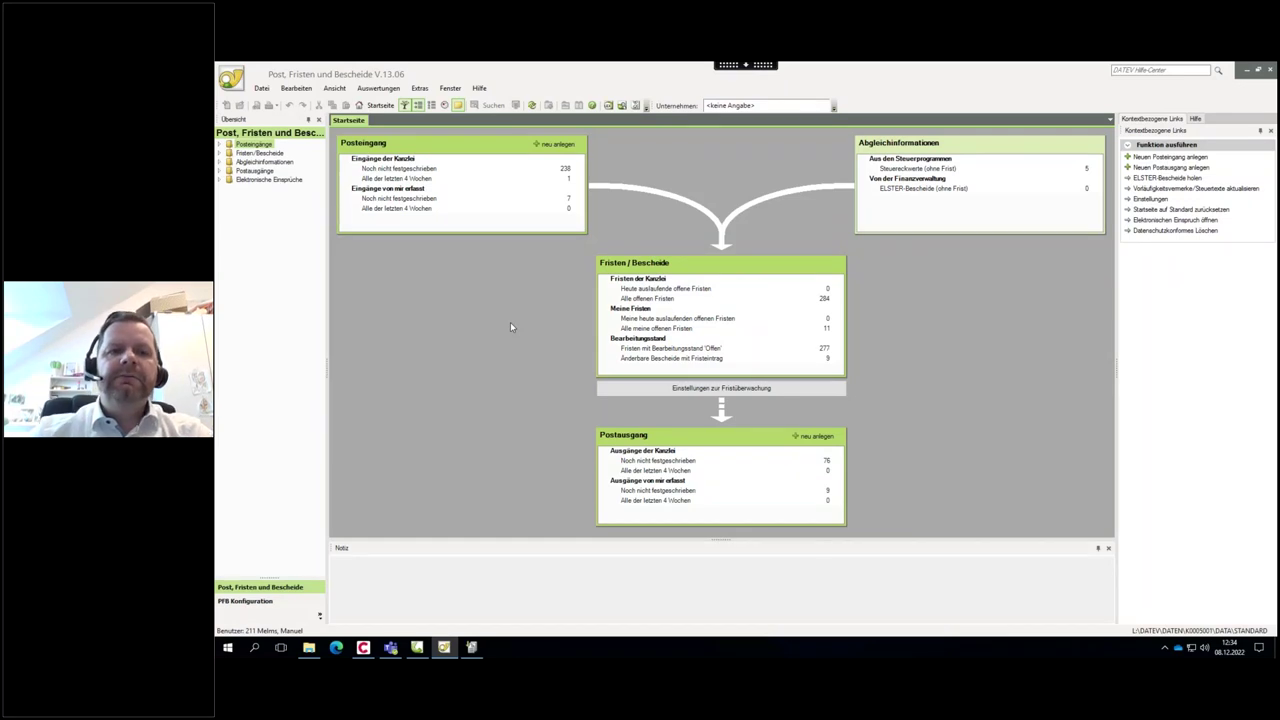
# Try out "Beim Speichern sofort festschreiben" in the Erweiterte Fristoptionen for Posteingang & Fristen, and cancel the settings.
pyautogui.click(420, 88)
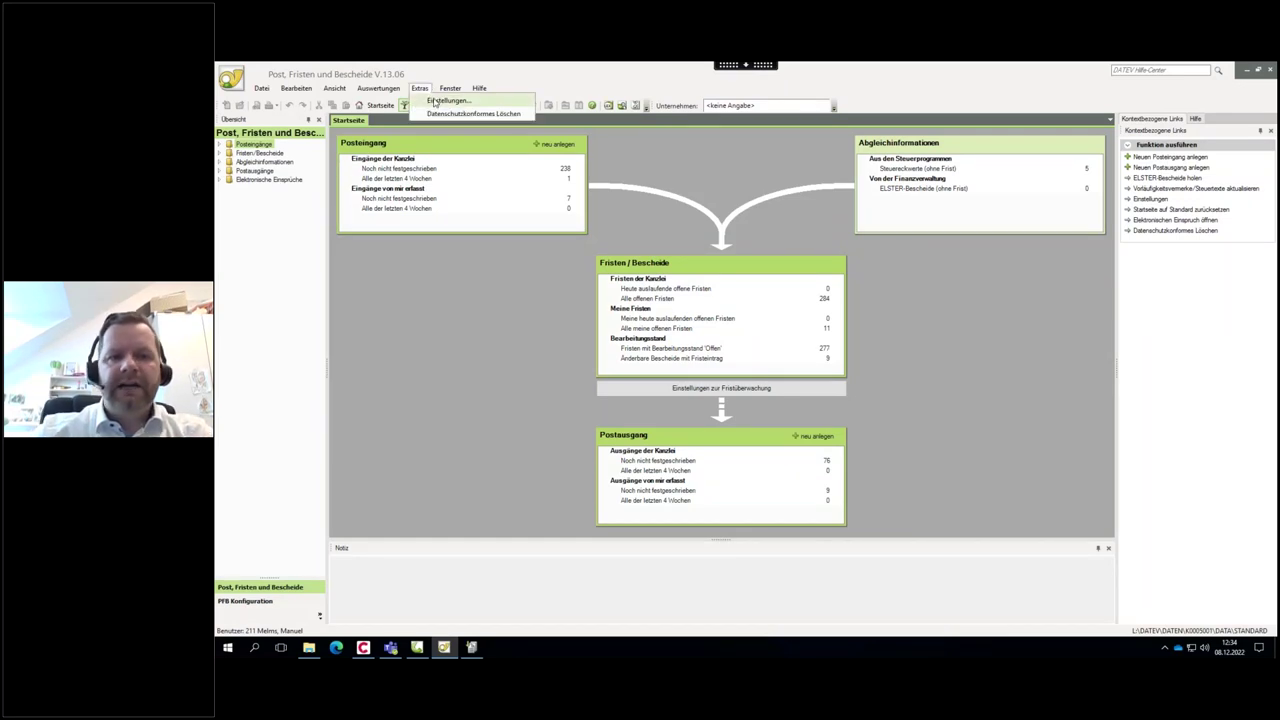
pyautogui.click(434, 104)
pyautogui.doubleClick(538, 261)
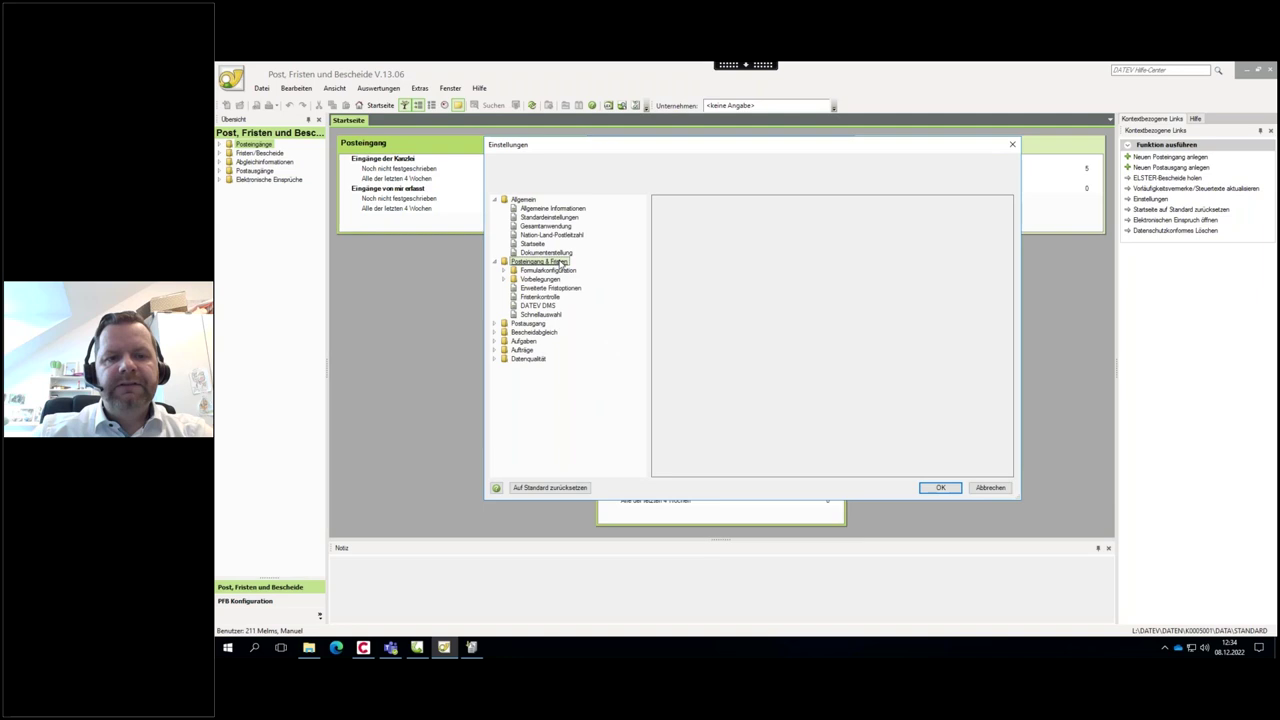
pyautogui.click(549, 288)
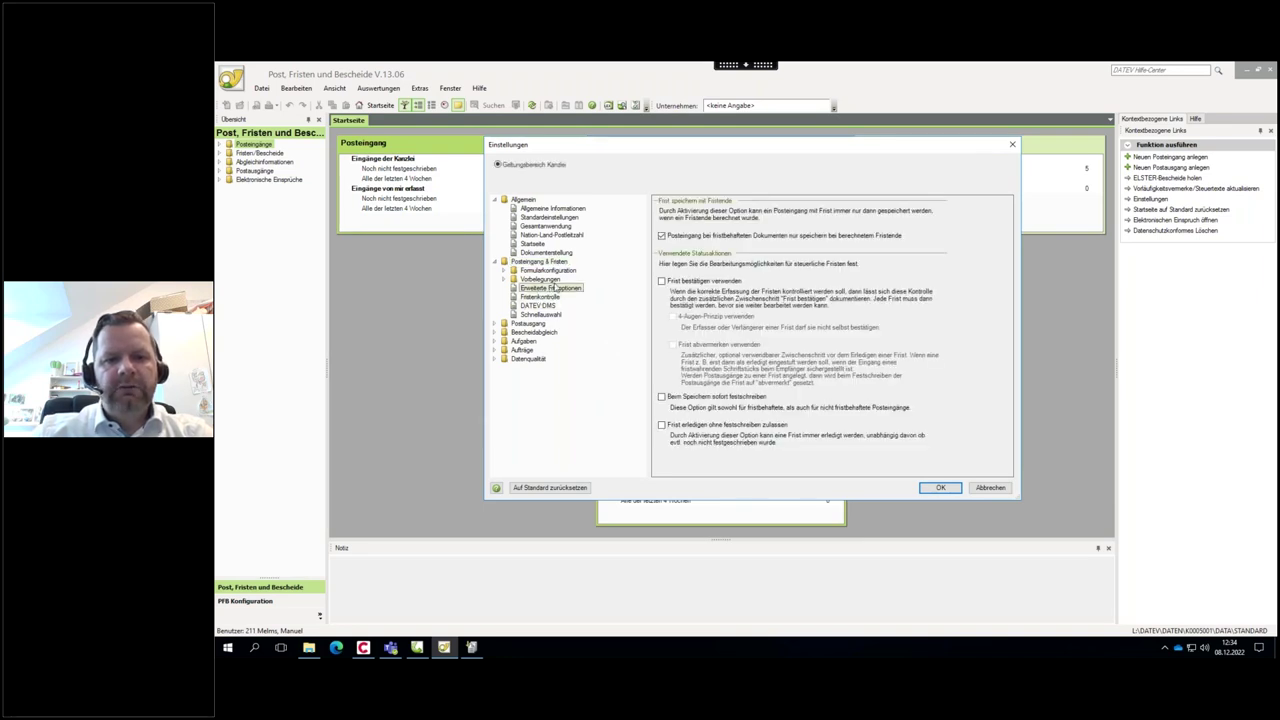
pyautogui.click(661, 397)
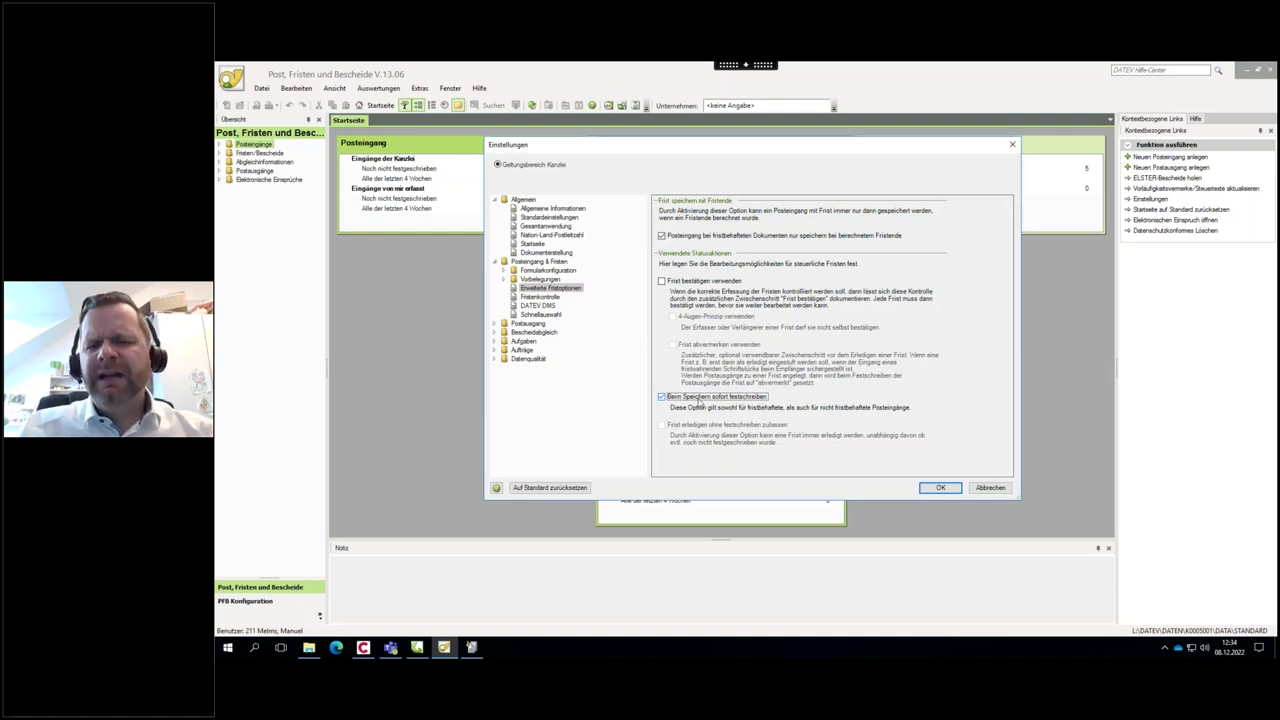
pyautogui.click(679, 399)
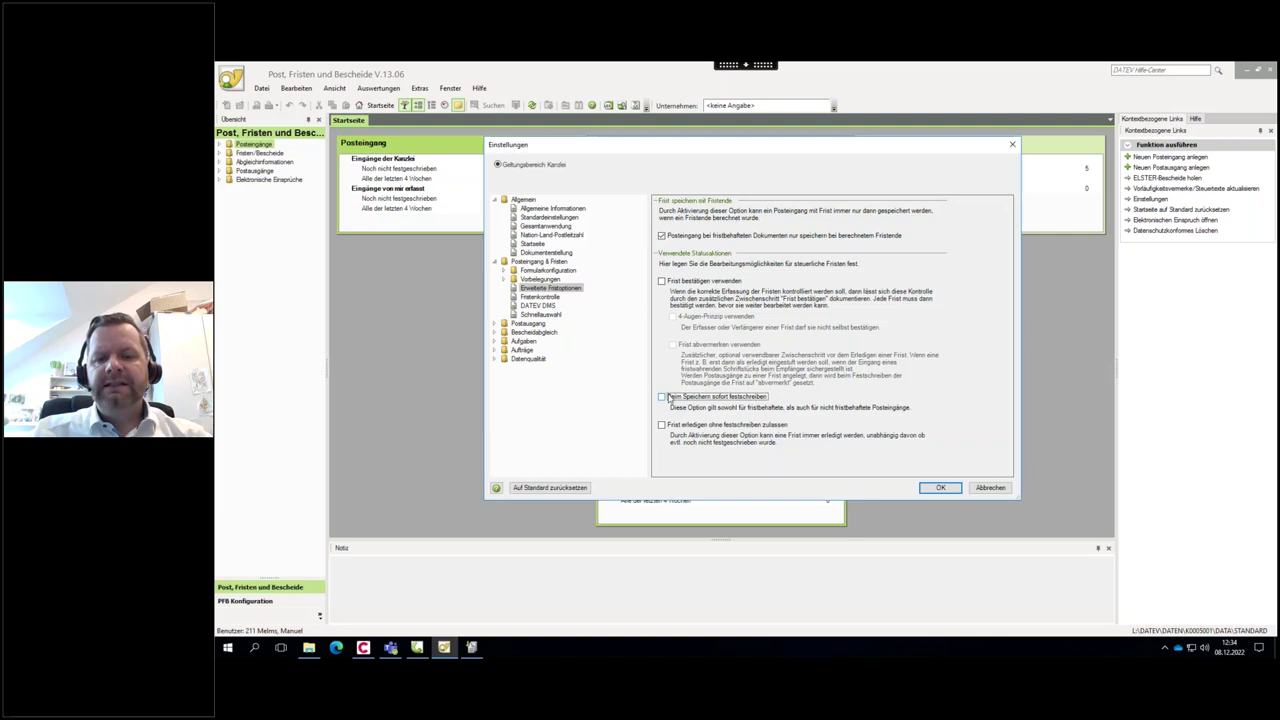
pyautogui.click(662, 397)
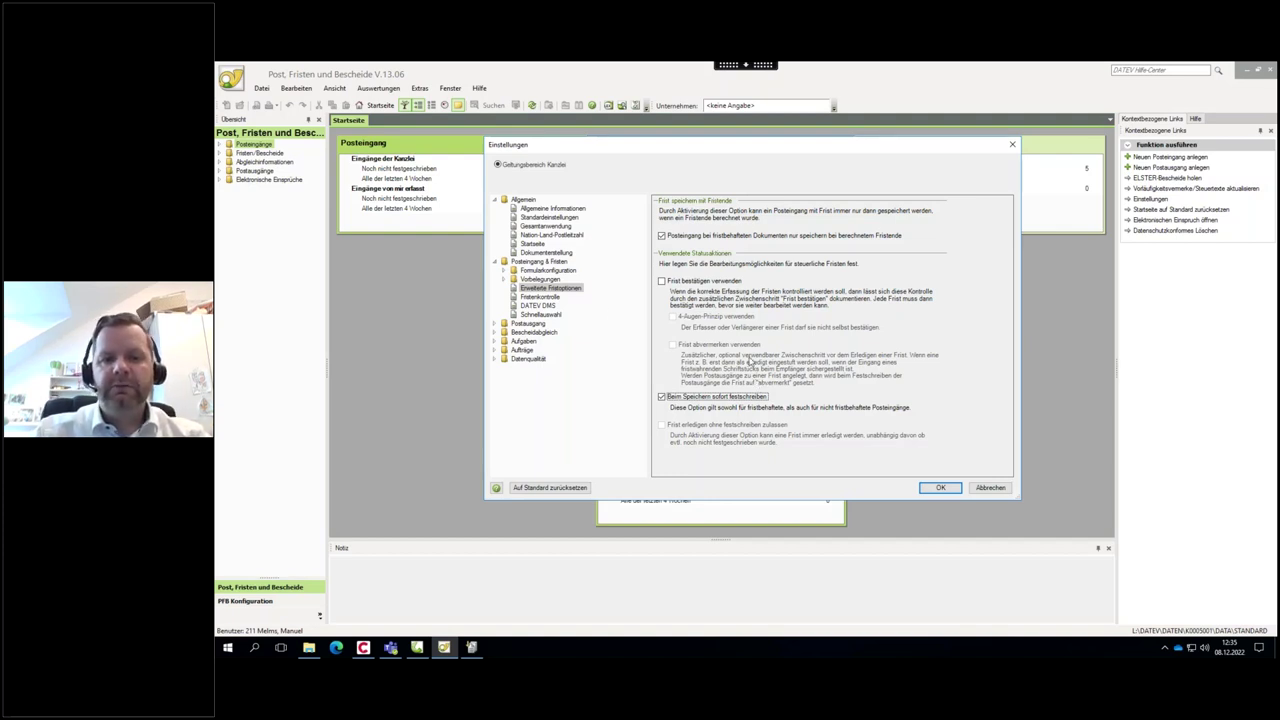
pyautogui.click(493, 324)
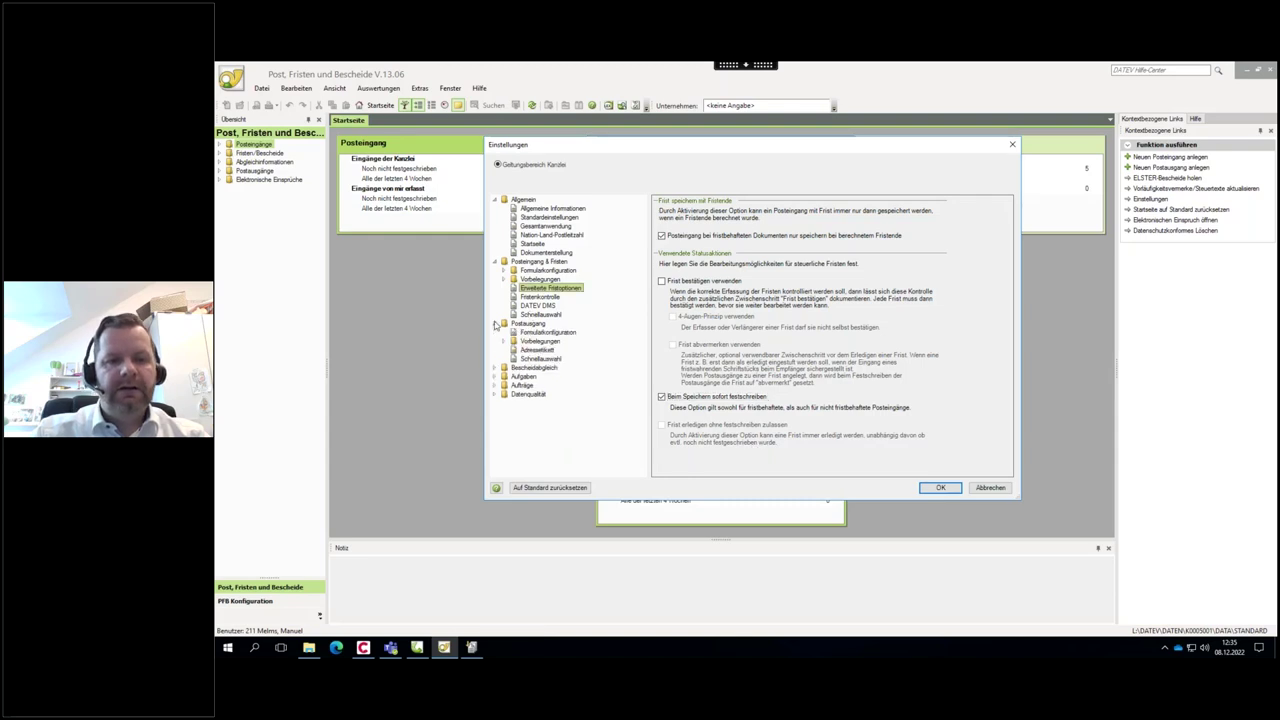
pyautogui.click(985, 488)
pyautogui.click(785, 359)
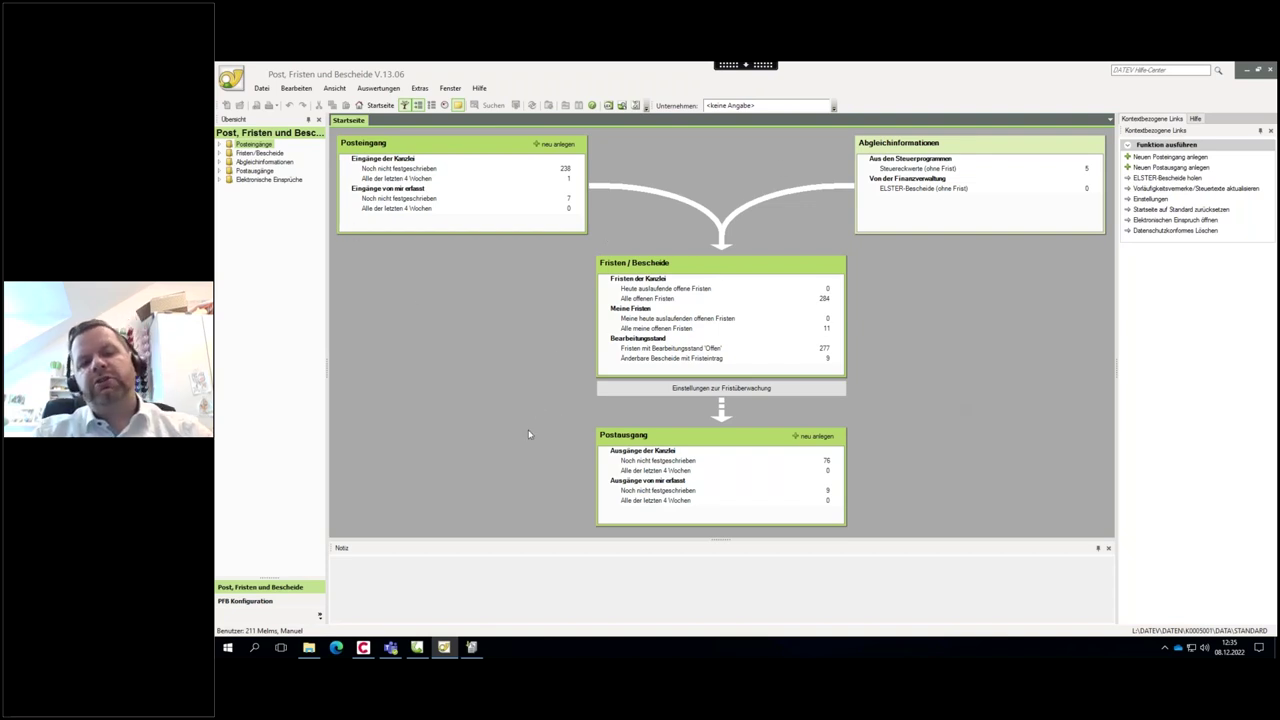
# Start exiting Post, Fristen und Bescheide to check the Festschreiben options offered, and cancel the exit.
pyautogui.click(1268, 72)
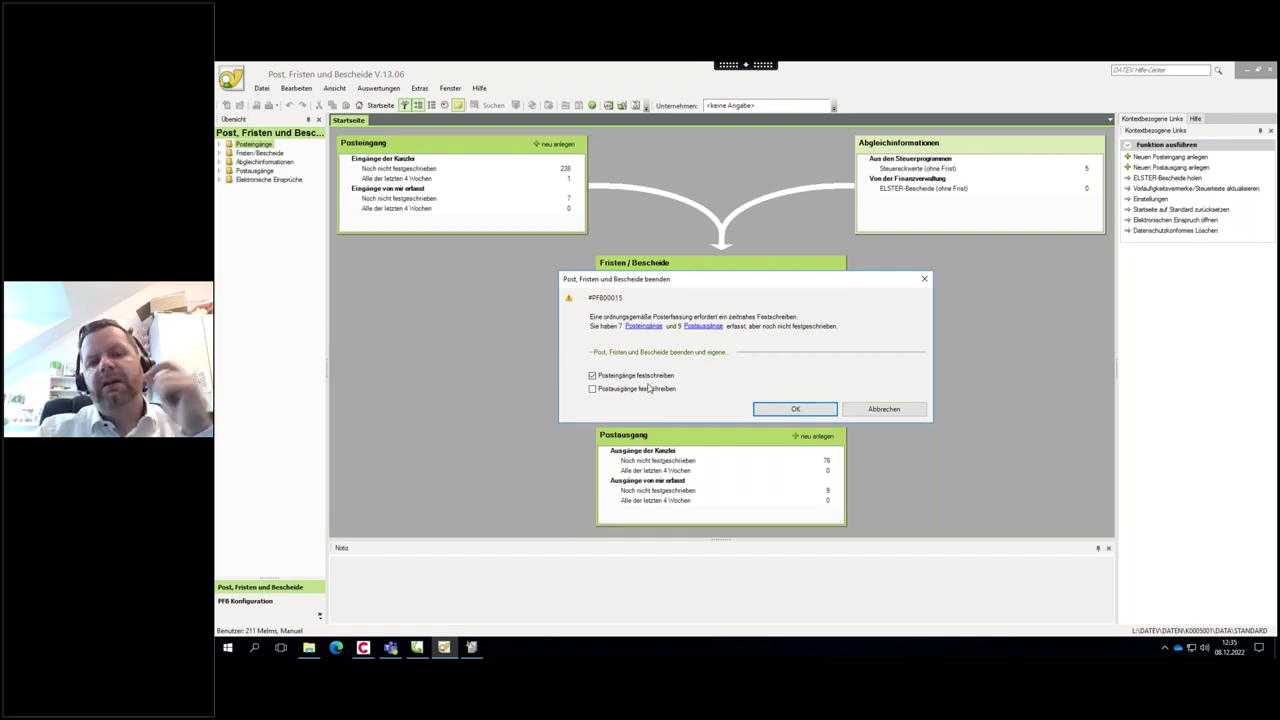
pyautogui.click(880, 411)
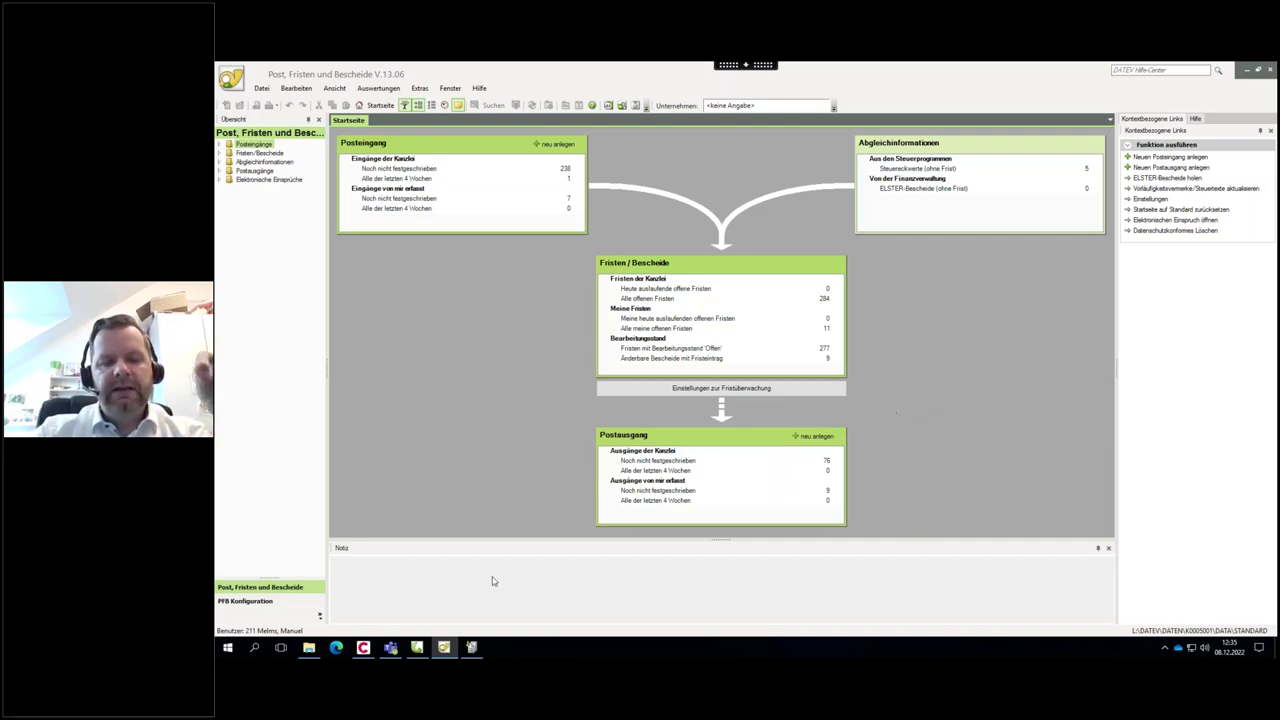
# Switch to DATEV Arbeitsplatz and show the Fristen / Bescheide quick info for client Jakobsfeld GmbH.
pyautogui.click(425, 651)
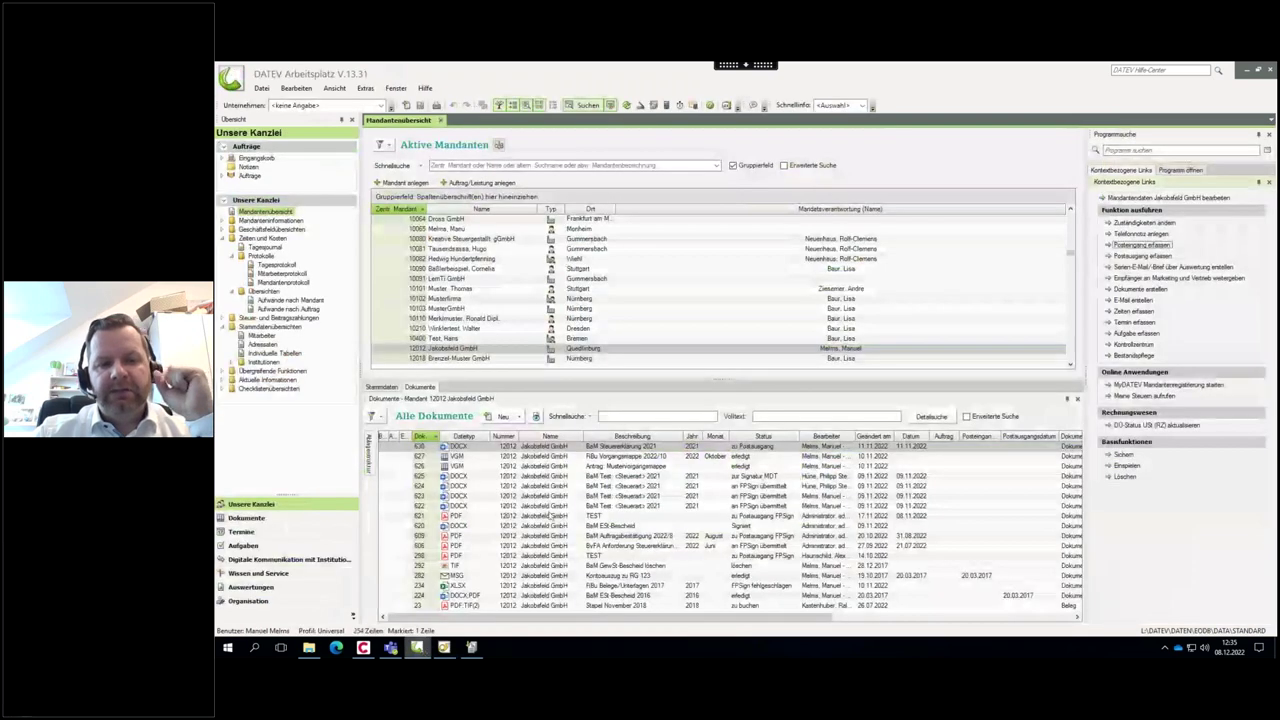
pyautogui.click(864, 107)
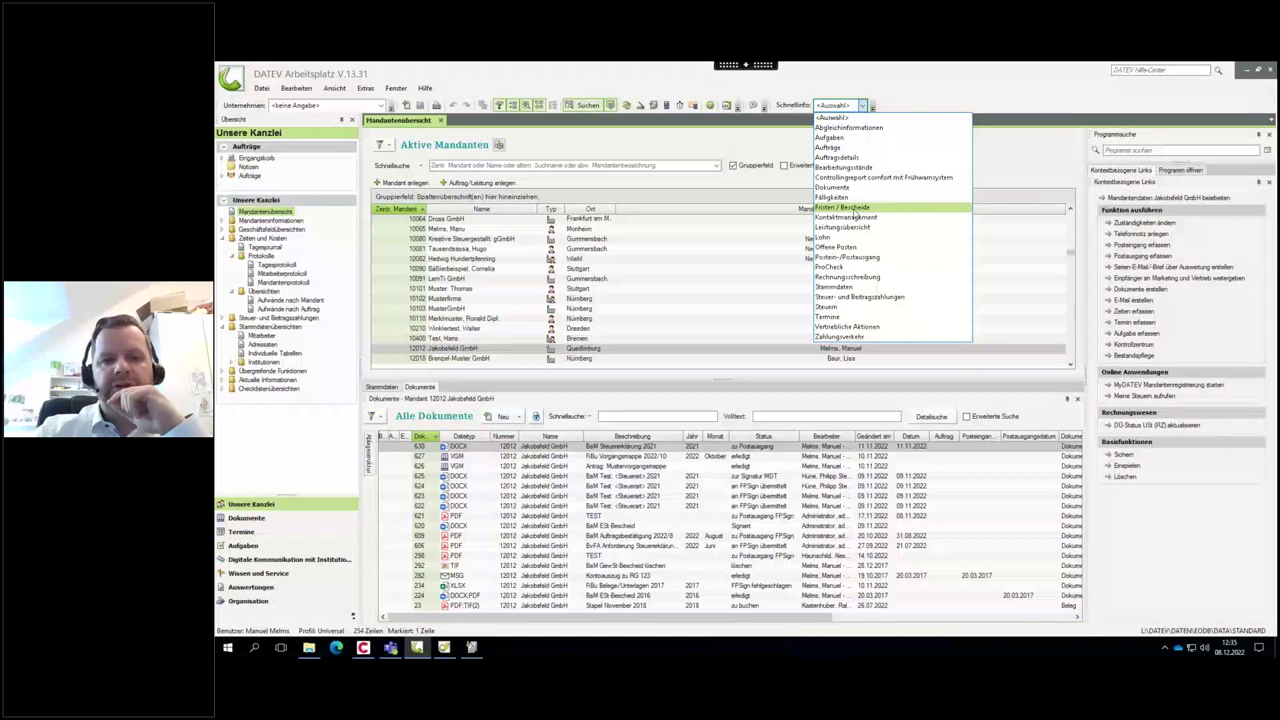
pyautogui.click(853, 209)
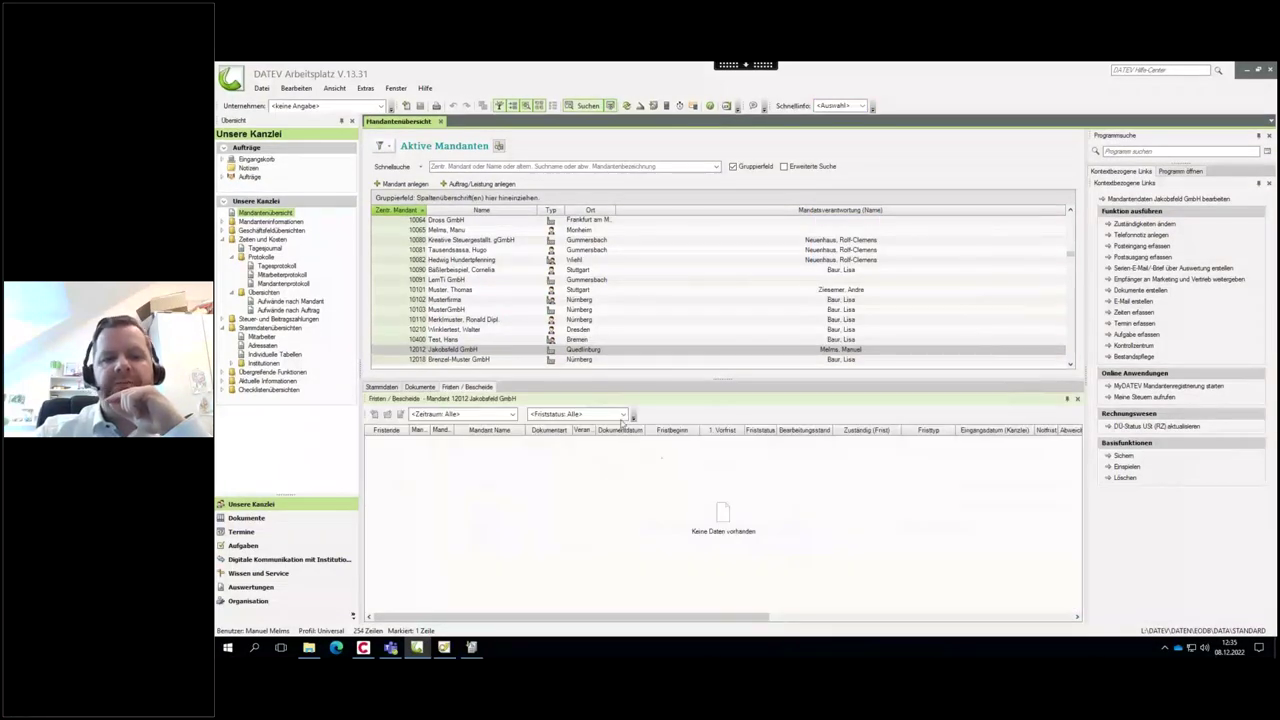
# Examine the Fristüberwachung settings in DATEV Arbeitsplatz and close them without changes.
pyautogui.click(449, 647)
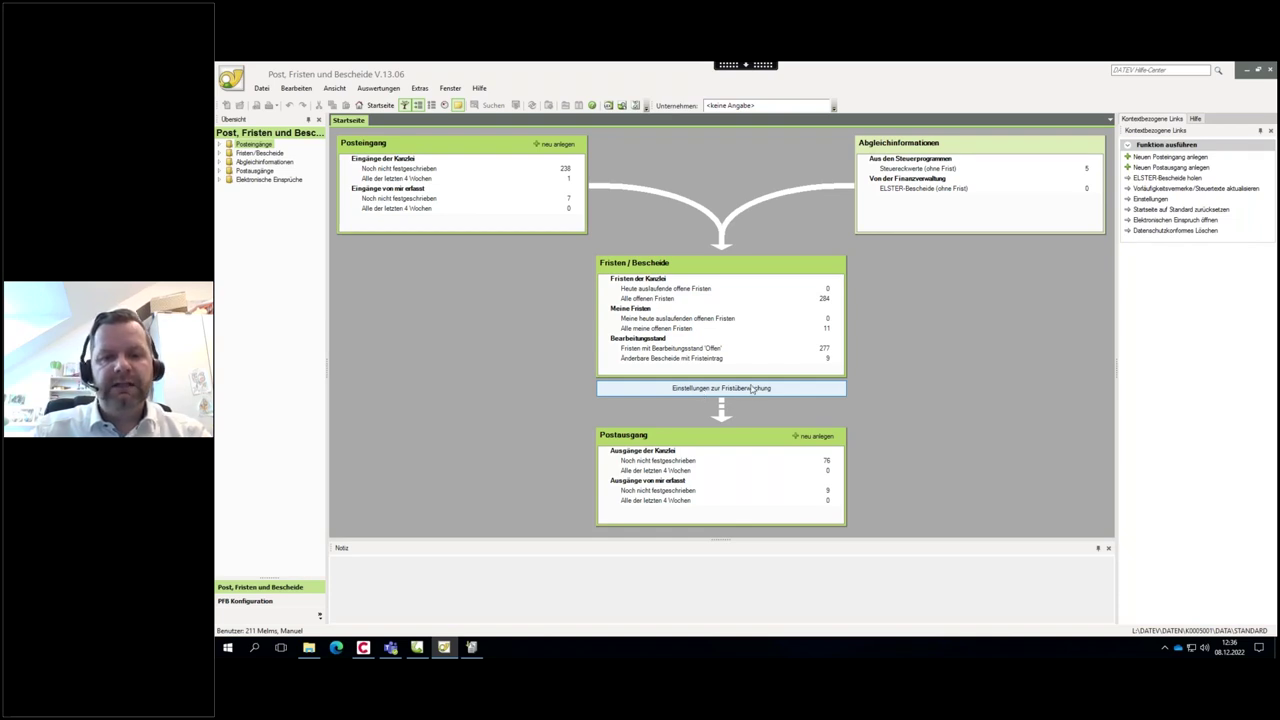
pyautogui.click(417, 647)
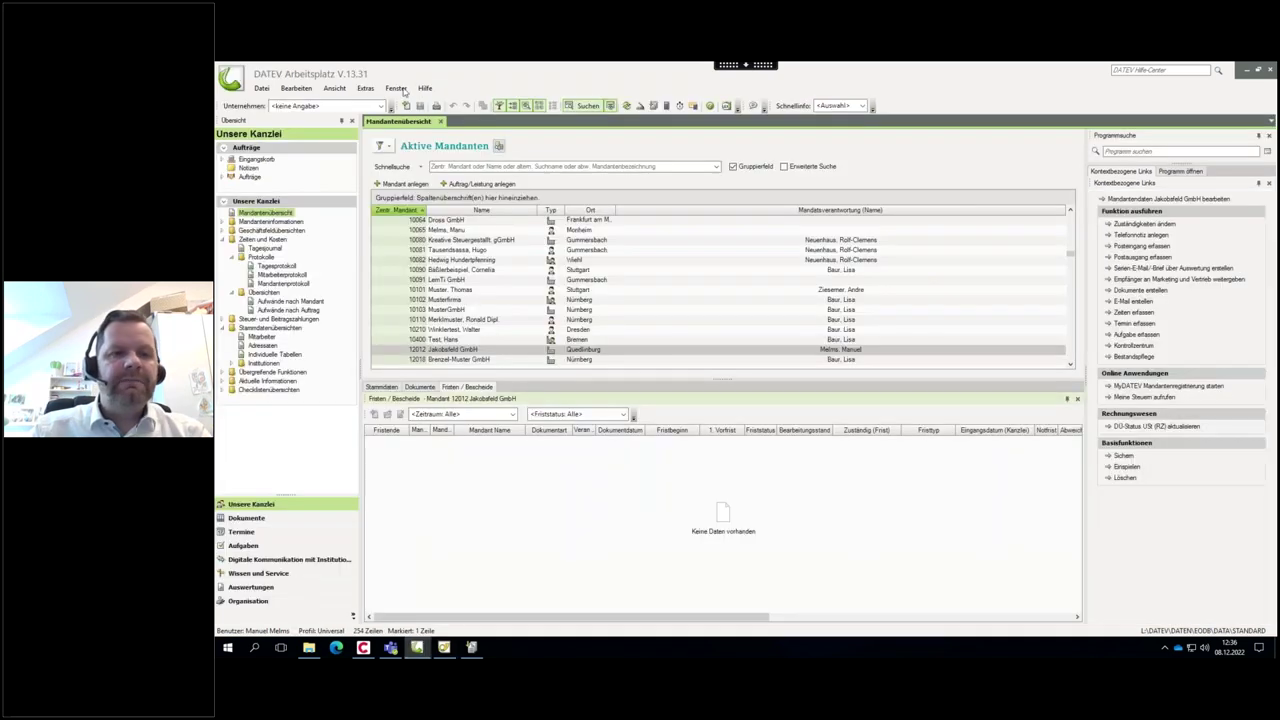
pyautogui.click(366, 88)
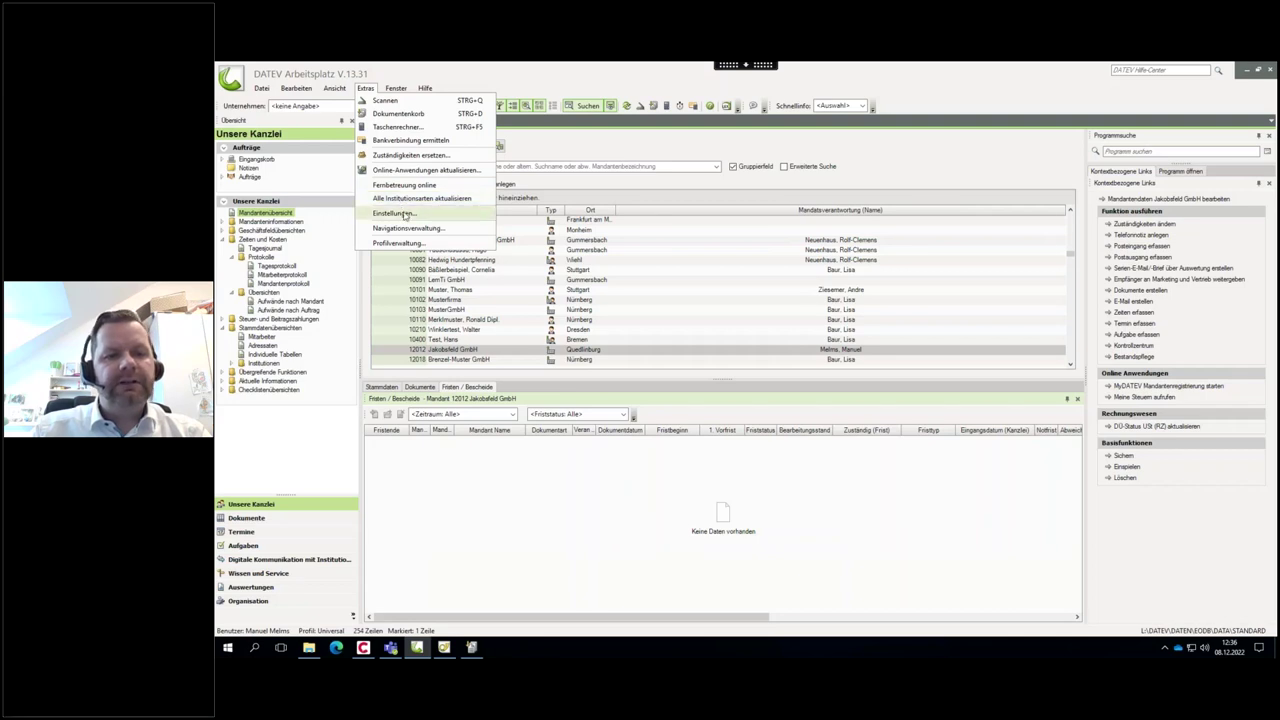
pyautogui.click(395, 214)
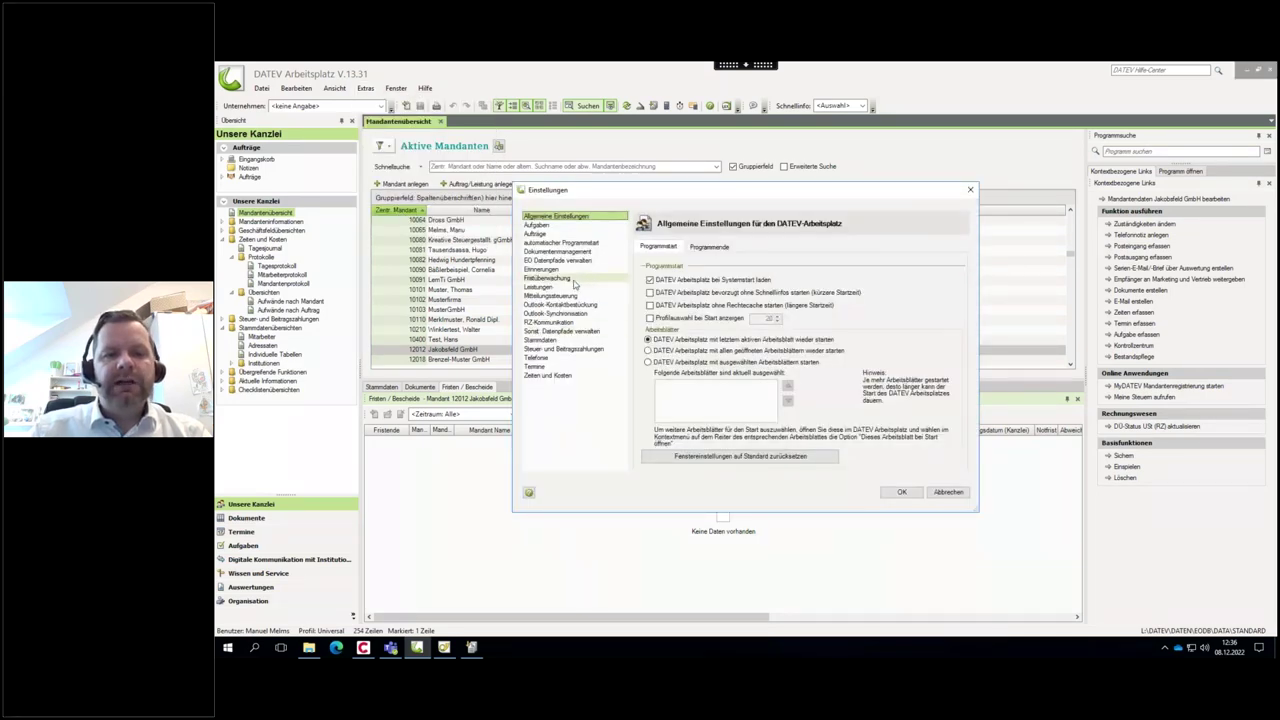
pyautogui.click(572, 280)
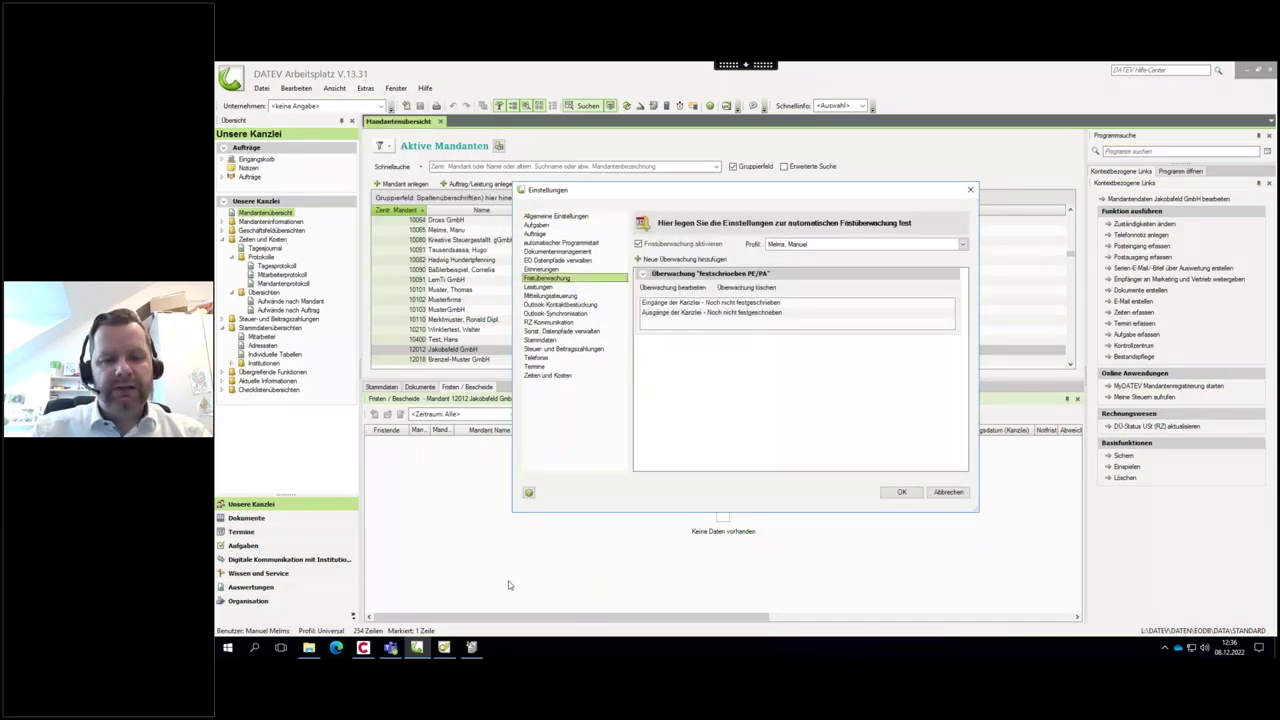
pyautogui.click(946, 492)
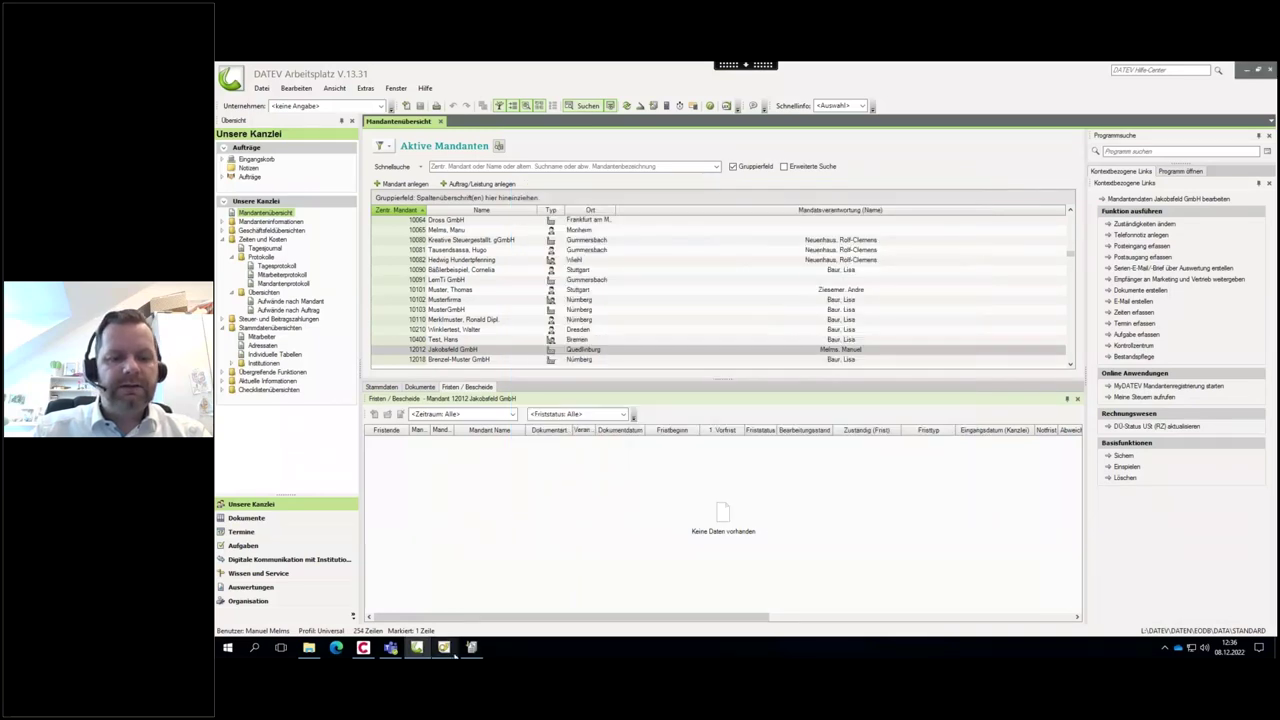
# Switch to Post, Fristen und Bescheide and review the Kanzlei profile's monitorings in the Fristüberwachung settings.
pyautogui.click(454, 650)
pyautogui.click(700, 387)
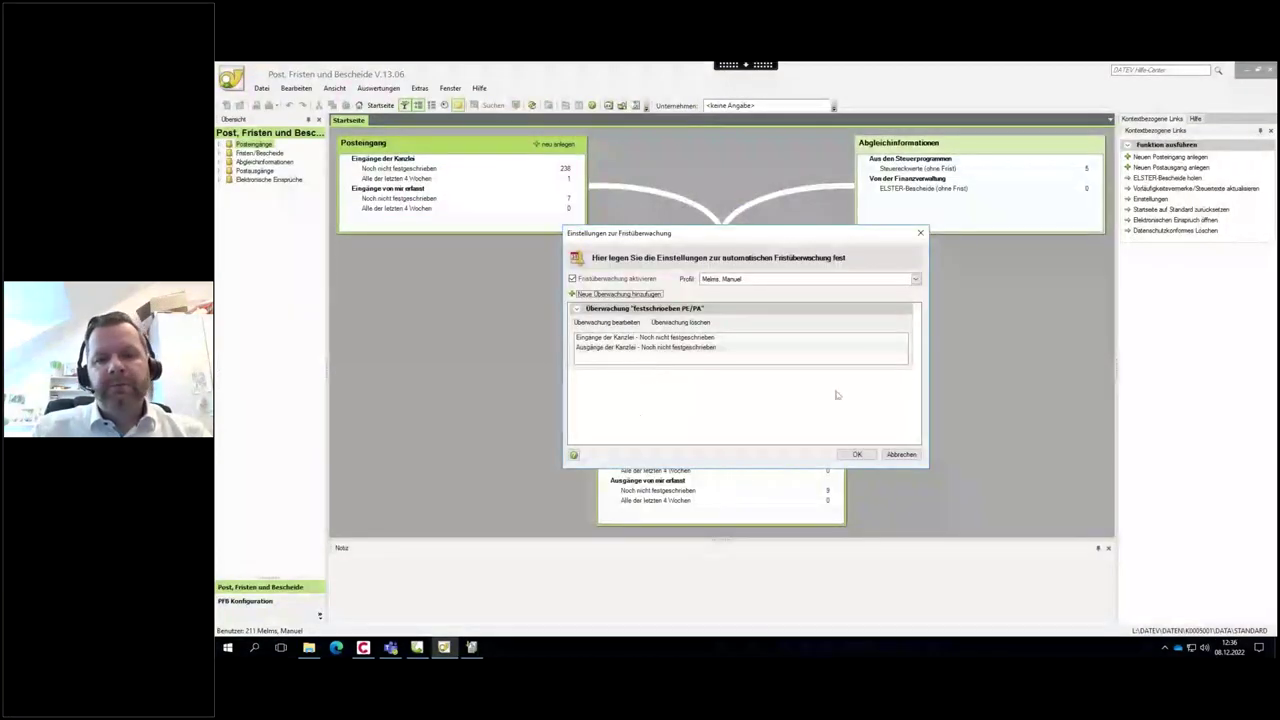
pyautogui.click(914, 279)
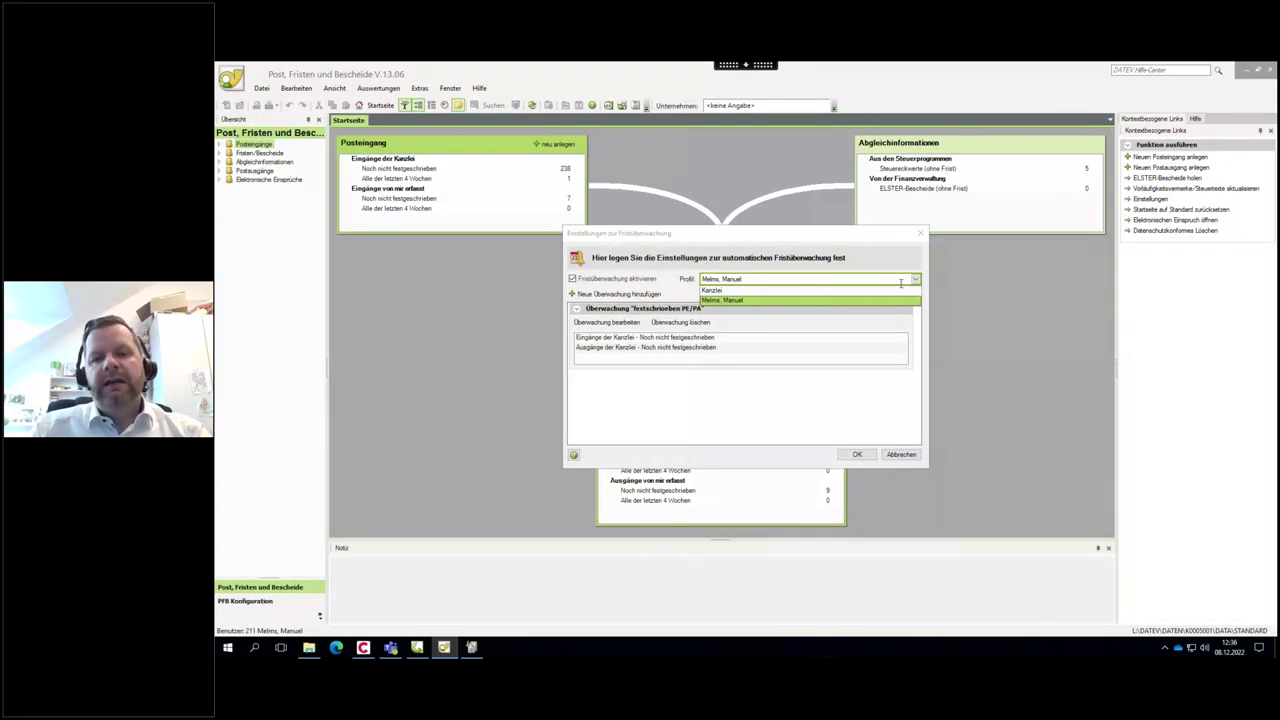
pyautogui.click(896, 290)
pyautogui.scroll(-2, 845, 350)
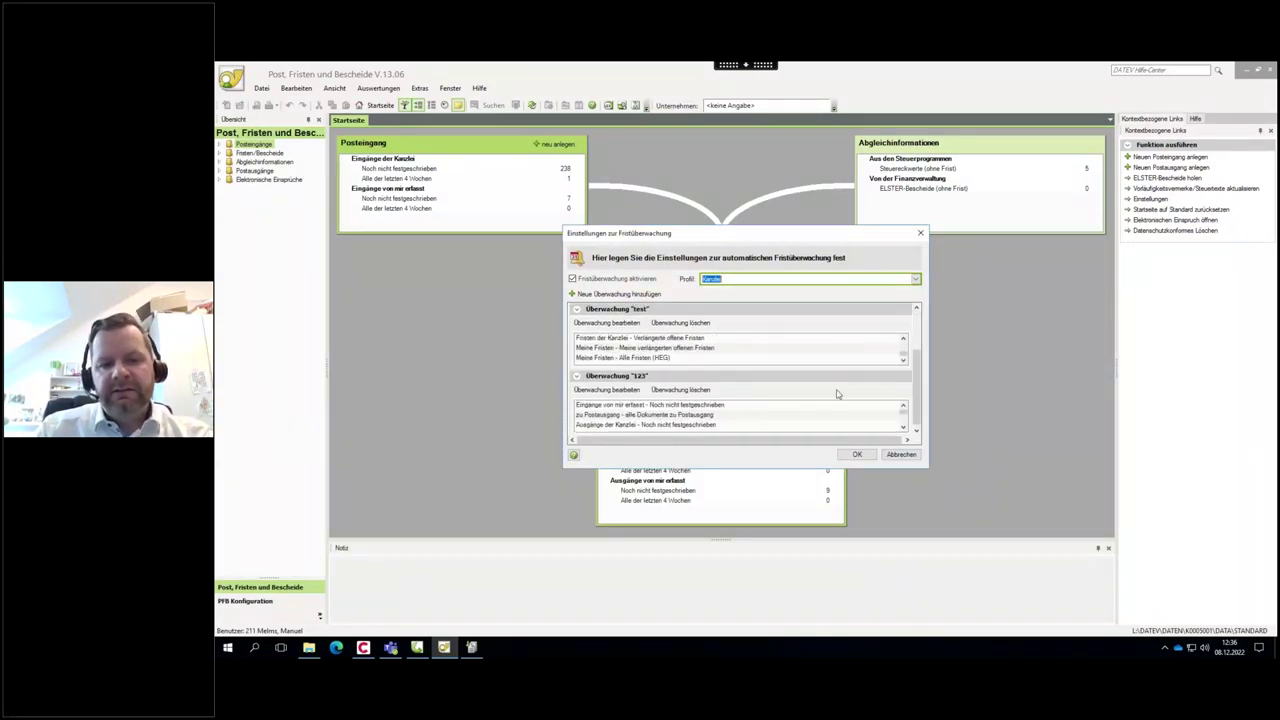
pyautogui.scroll(3, 838, 394)
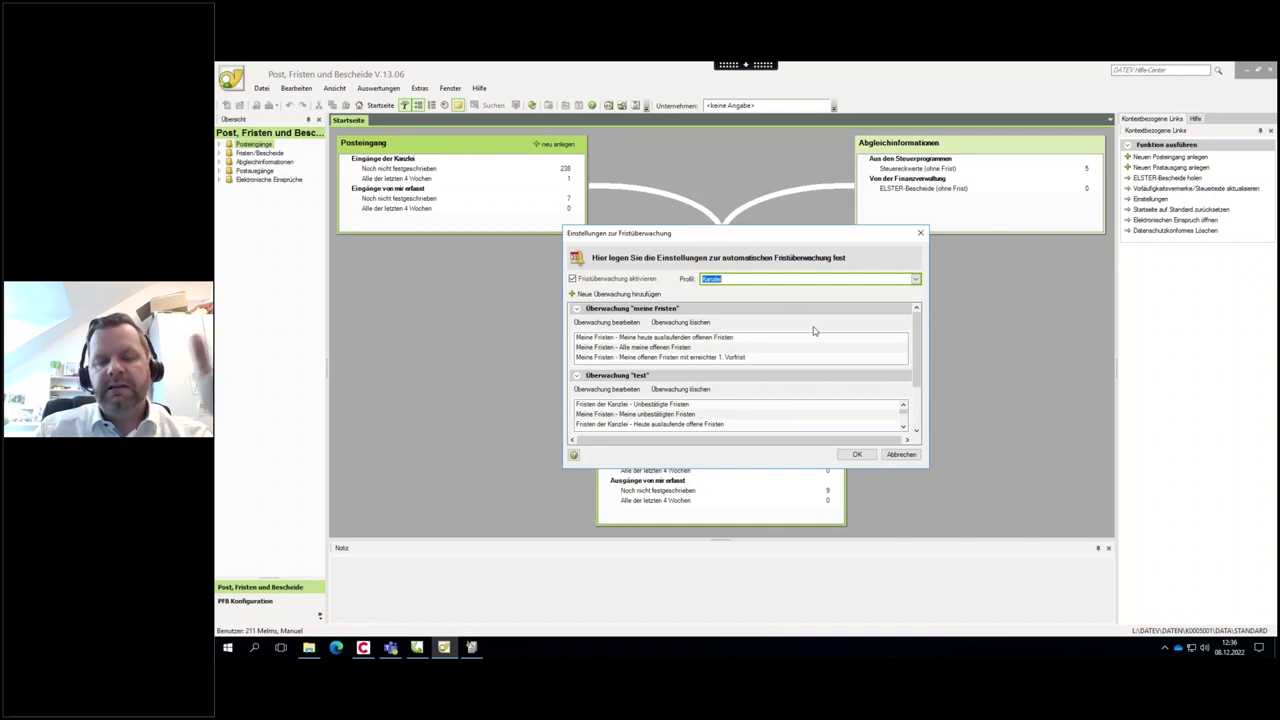
# Select the user's own profile in the Fristüberwachung settings and delete its monitoring "festschrieben PE/PA".
pyautogui.click(914, 279)
pyautogui.click(748, 300)
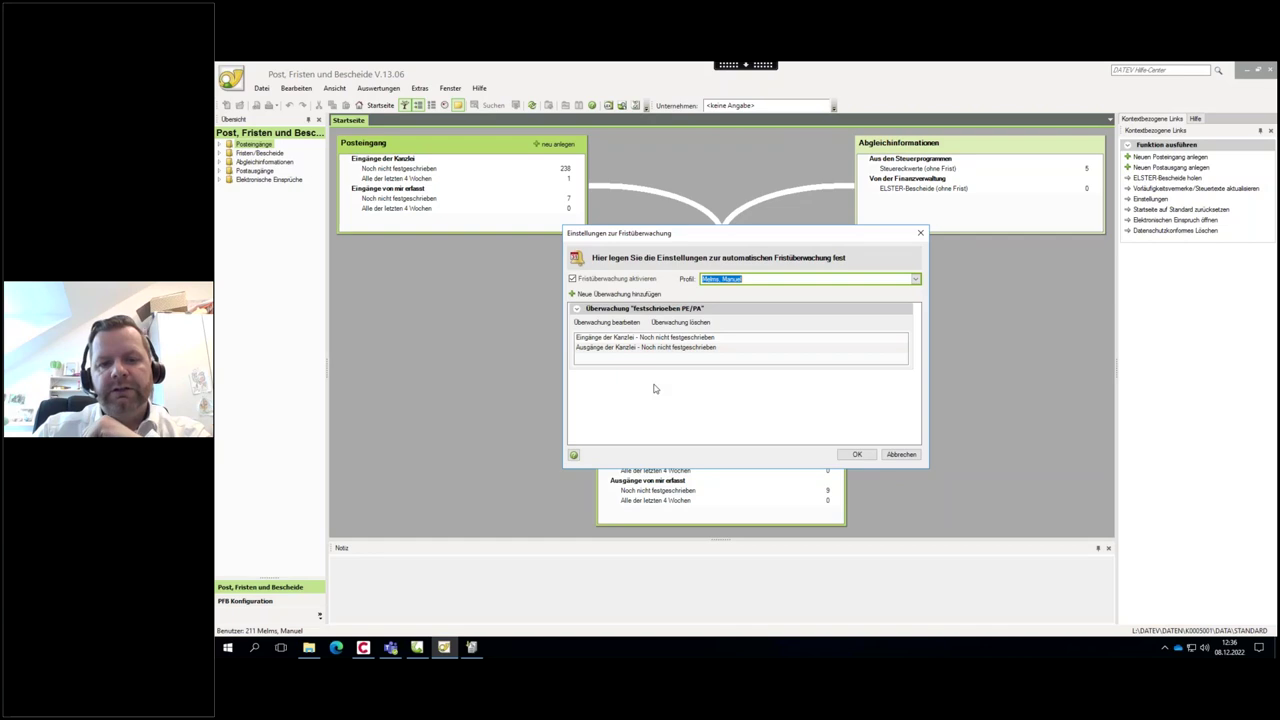
pyautogui.click(681, 322)
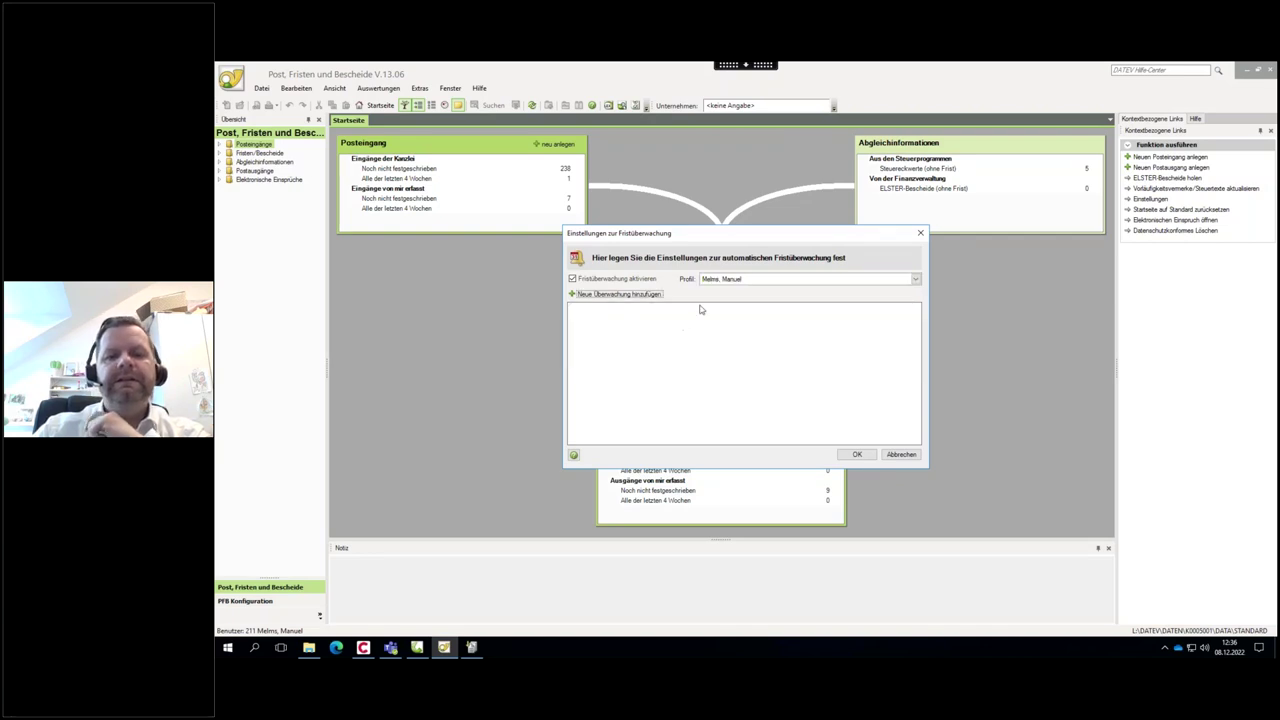
# Add a new monitoring with the filters "Noch nicht festgeschrieben" for both Eingänge der Kanzlei and Ausgänge der Kanzlei.
pyautogui.click(614, 293)
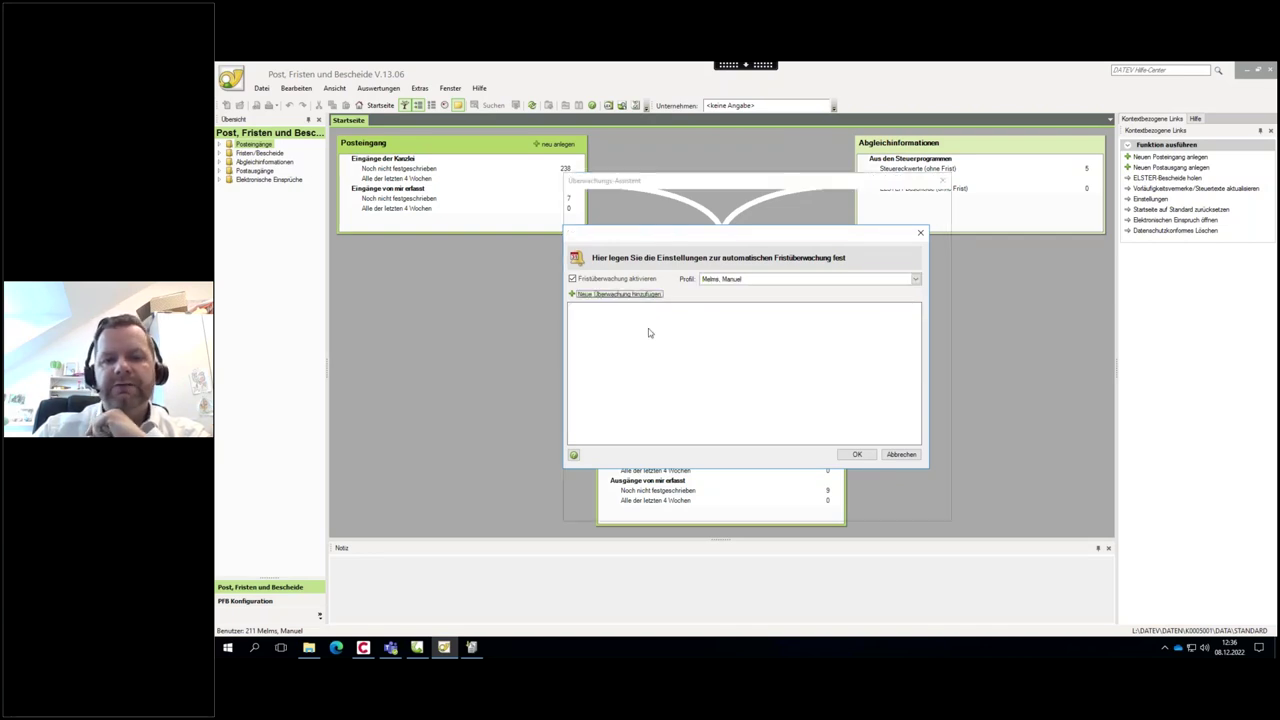
pyautogui.click(682, 216)
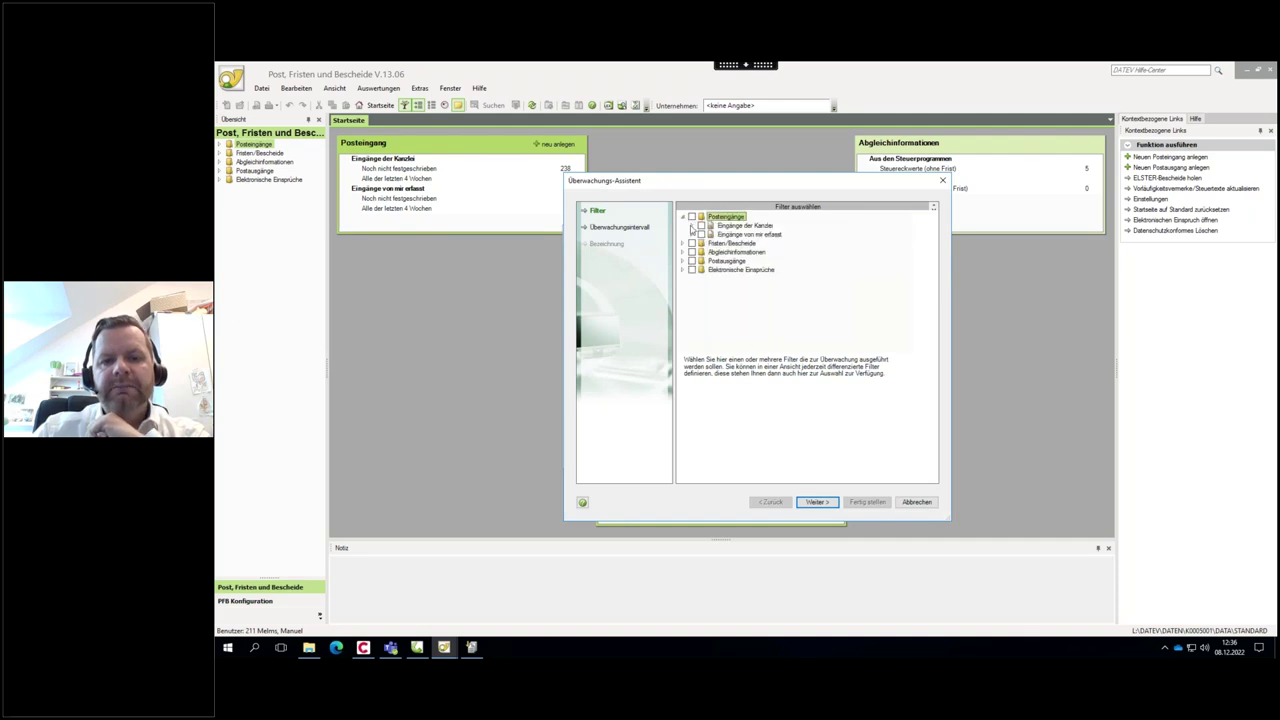
pyautogui.click(690, 226)
pyautogui.click(716, 234)
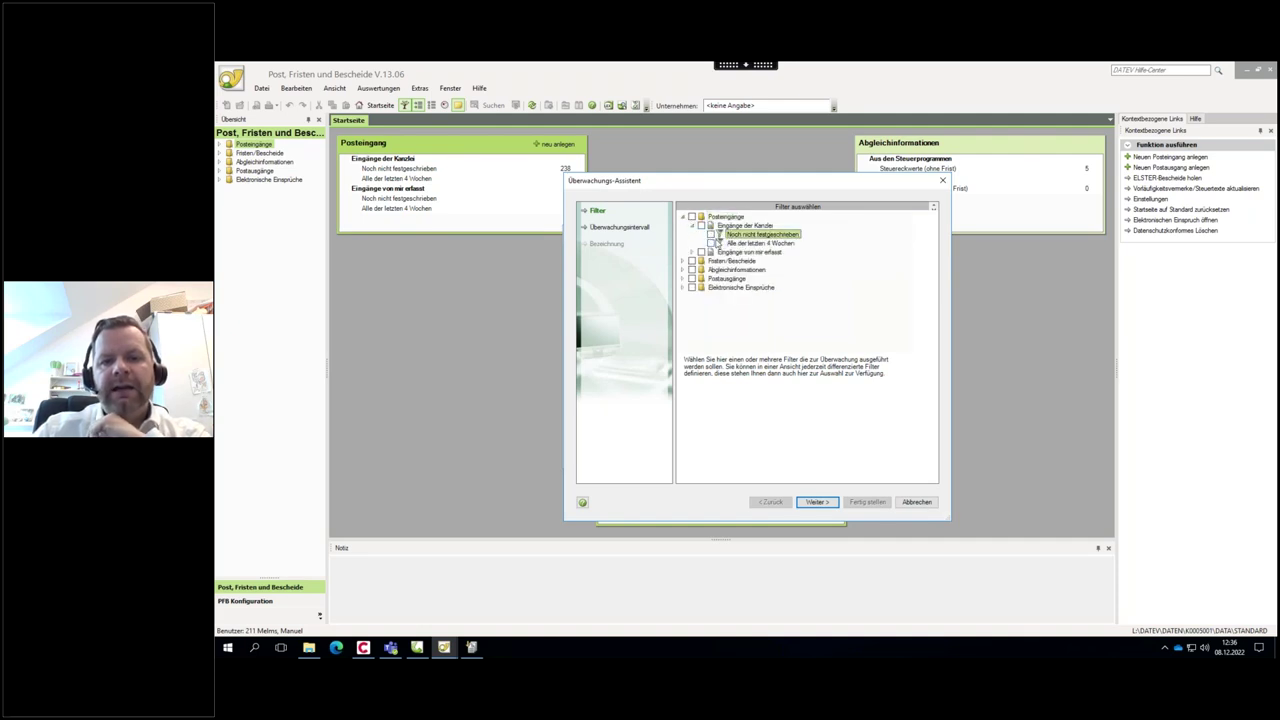
pyautogui.click(711, 234)
pyautogui.click(682, 278)
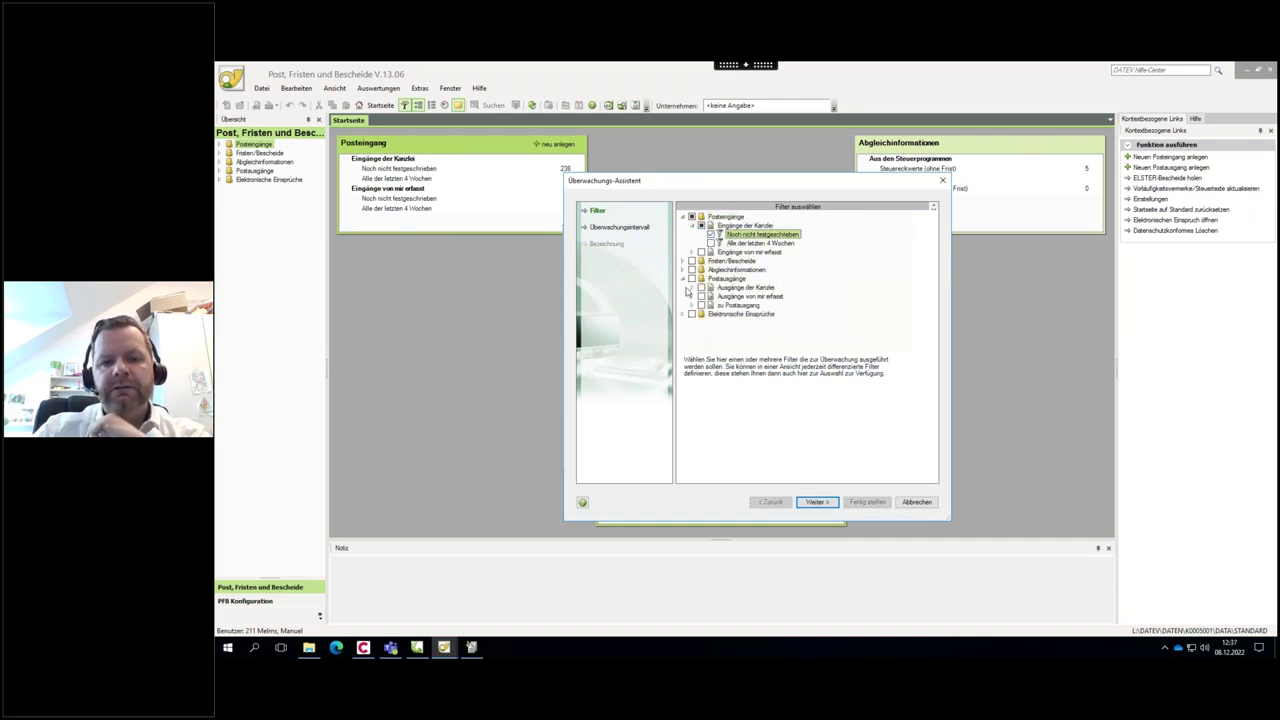
pyautogui.click(691, 287)
pyautogui.click(711, 305)
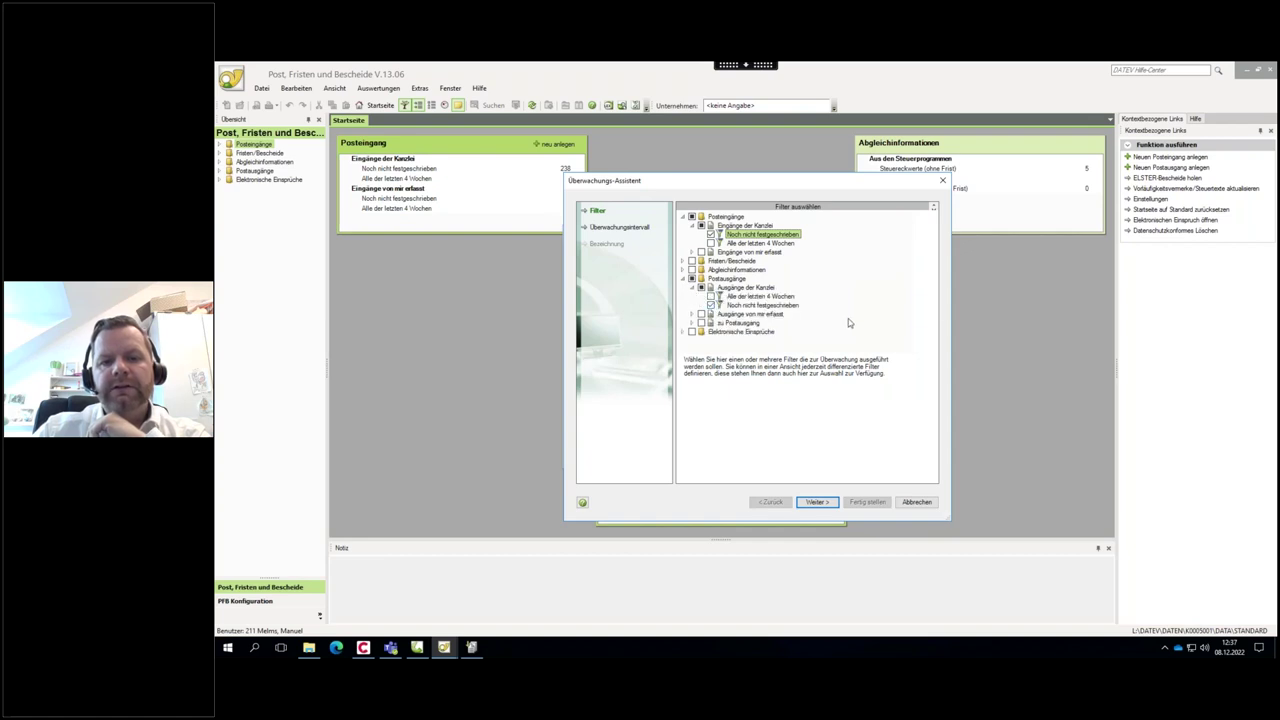
pyautogui.click(817, 501)
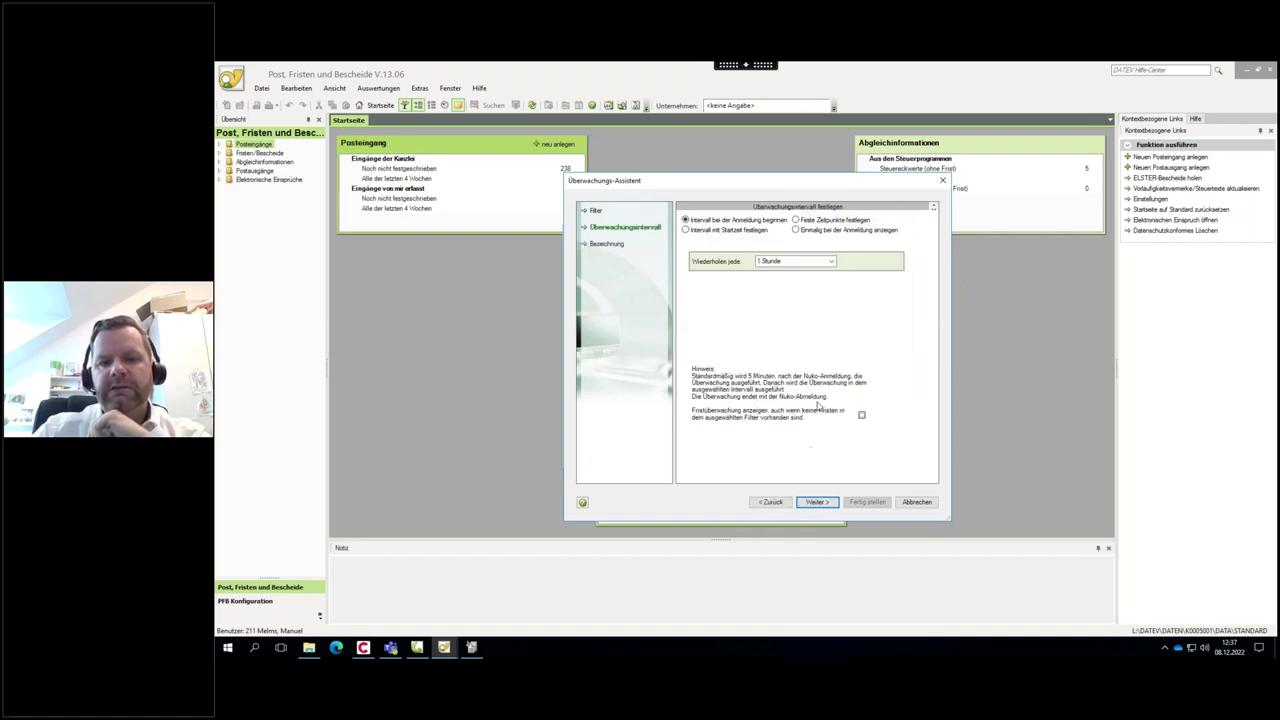
# Set the monitoring interval to fixed times and add 16:00 for Monday through Thursday.
pyautogui.click(796, 220)
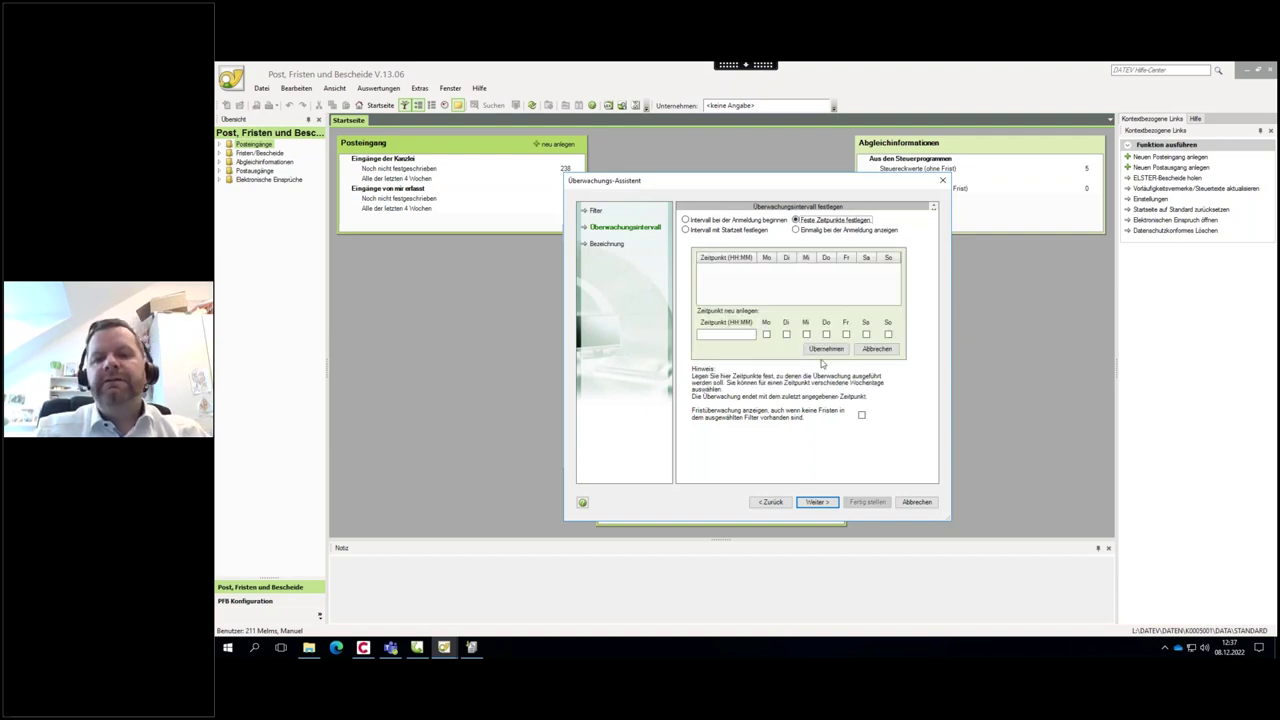
pyautogui.click(720, 336)
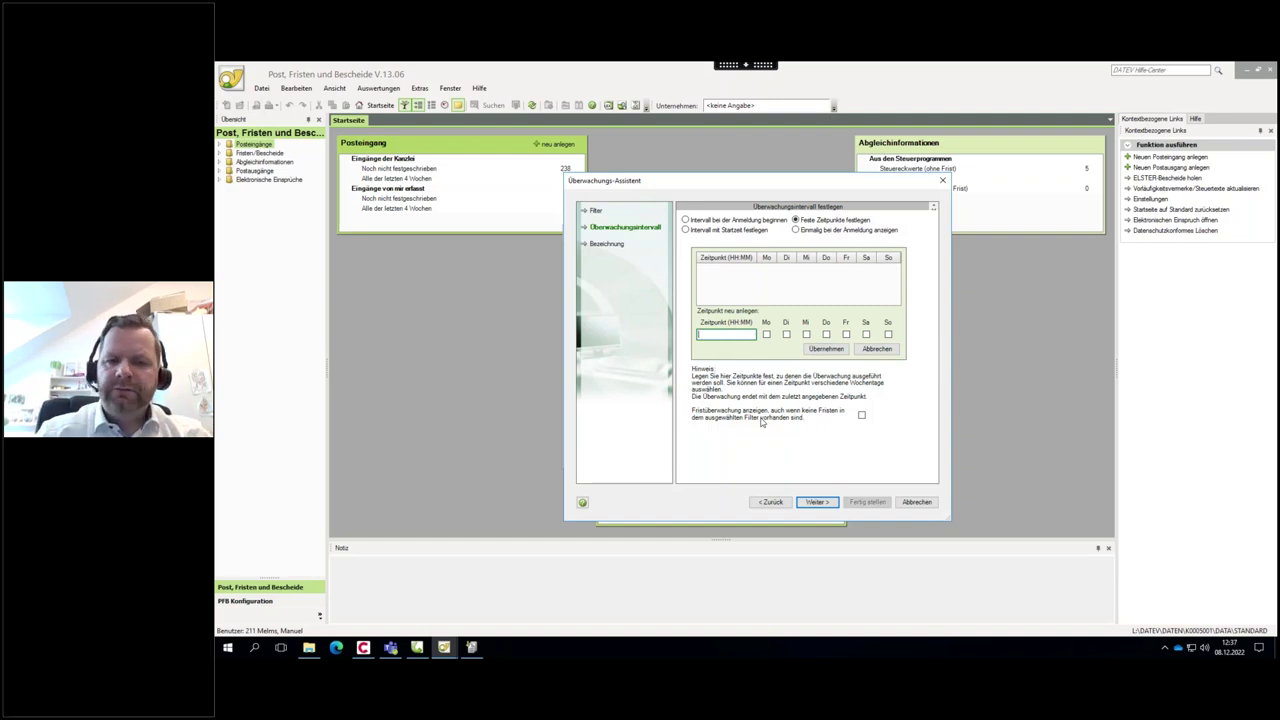
pyautogui.write('16:00')
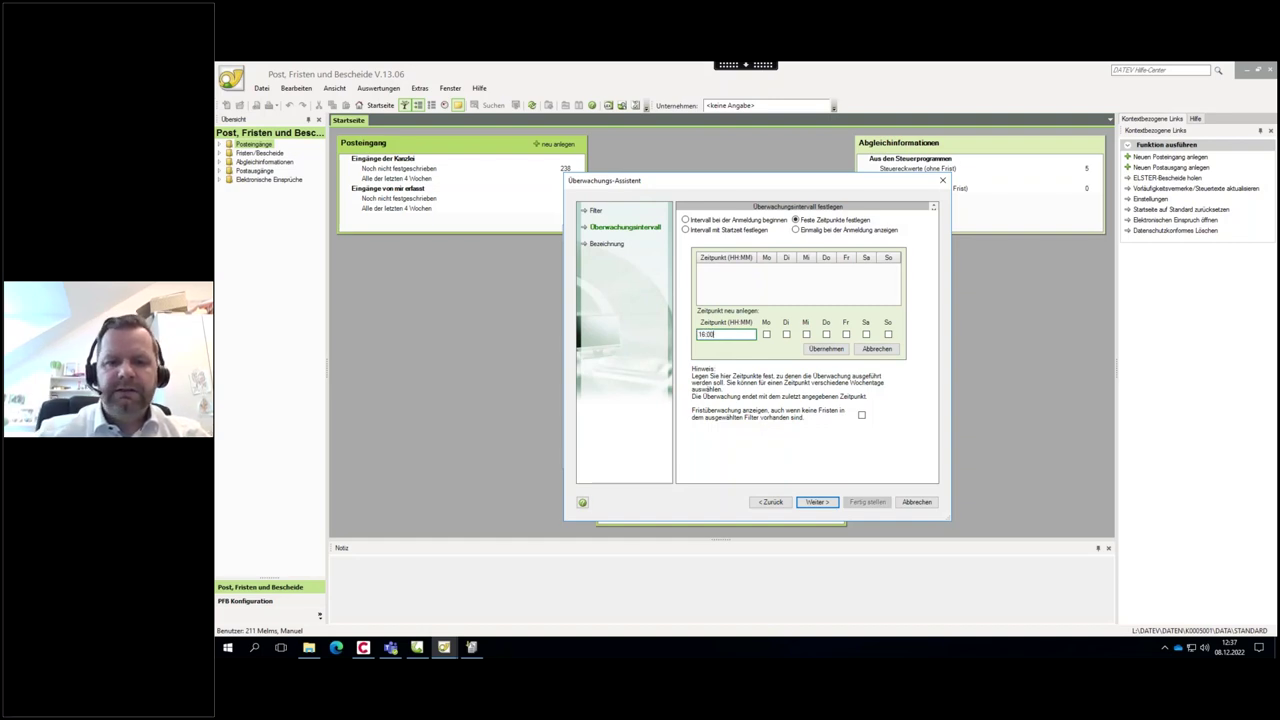
pyautogui.click(766, 334)
pyautogui.click(786, 334)
pyautogui.click(806, 334)
pyautogui.click(826, 334)
pyautogui.click(826, 348)
# Add a second monitoring time of 13:00 for Friday and proceed to the naming page.
pyautogui.click(728, 336)
pyautogui.write('13:00')
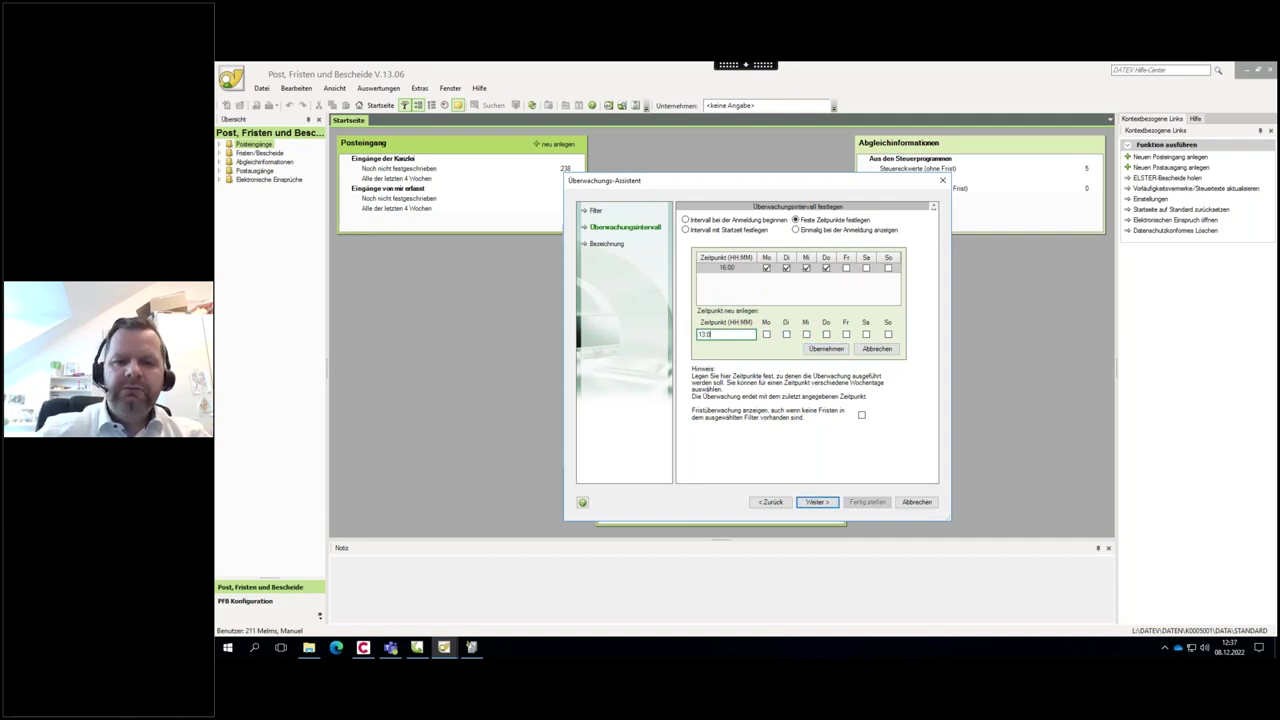
pyautogui.click(846, 334)
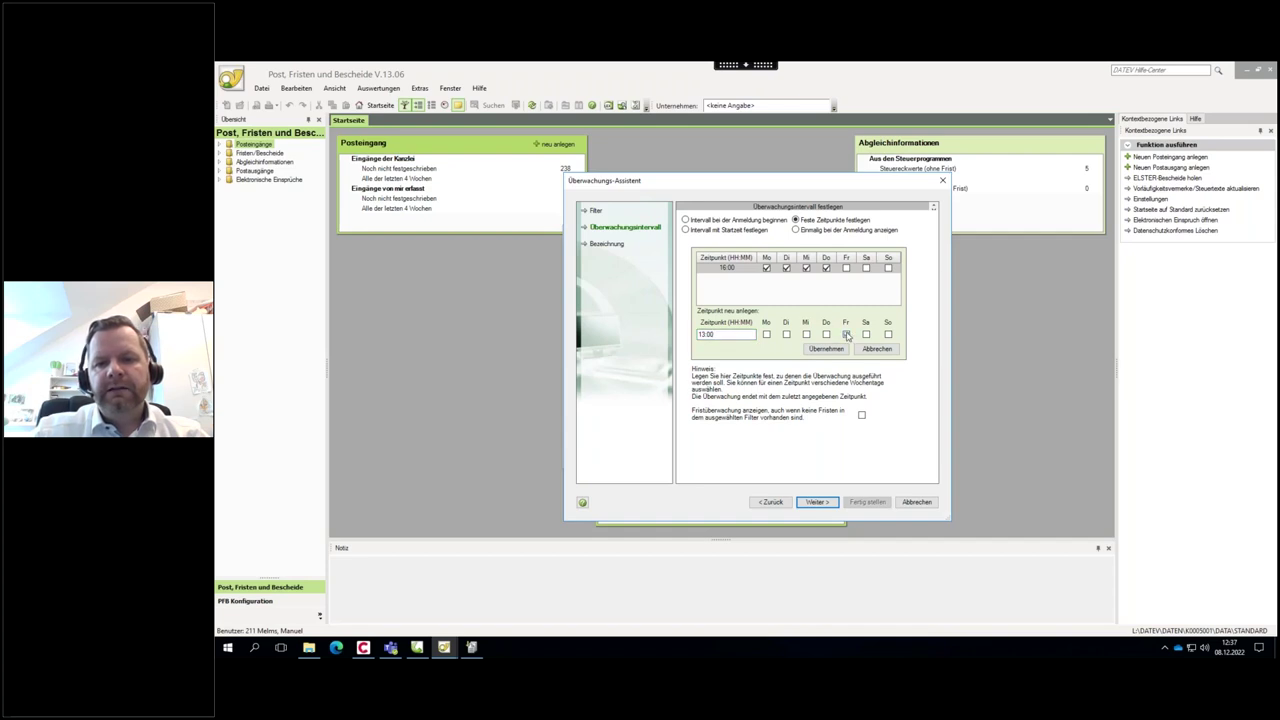
pyautogui.click(827, 348)
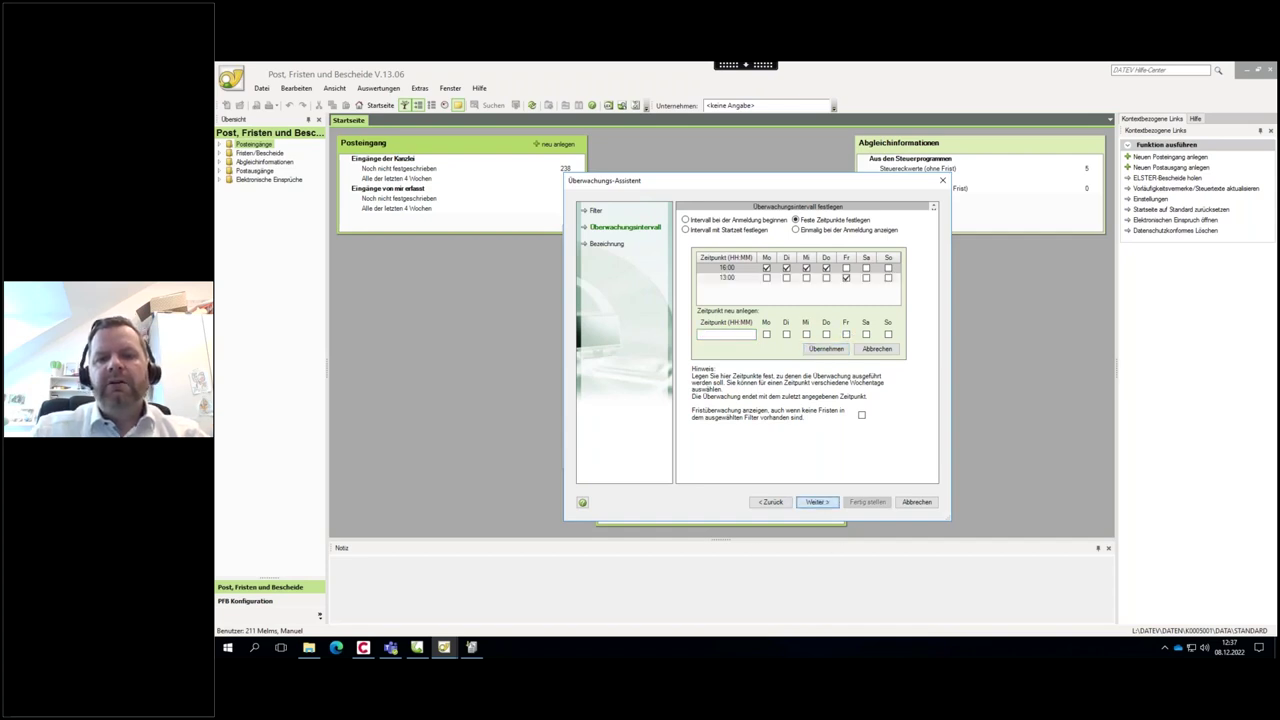
pyautogui.click(817, 502)
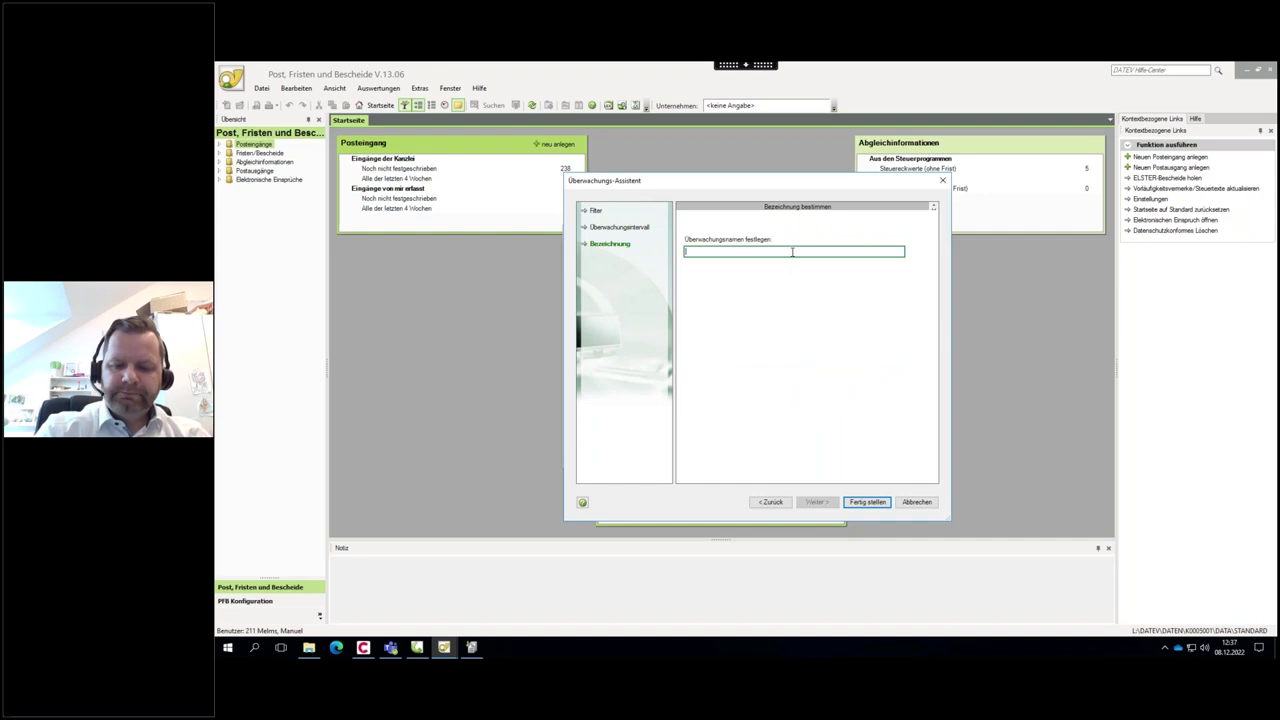
# Name the monitoring "PE/PA festschrieben", finish the assistant and save the Fristüberwachung settings.
pyautogui.write('PE/')
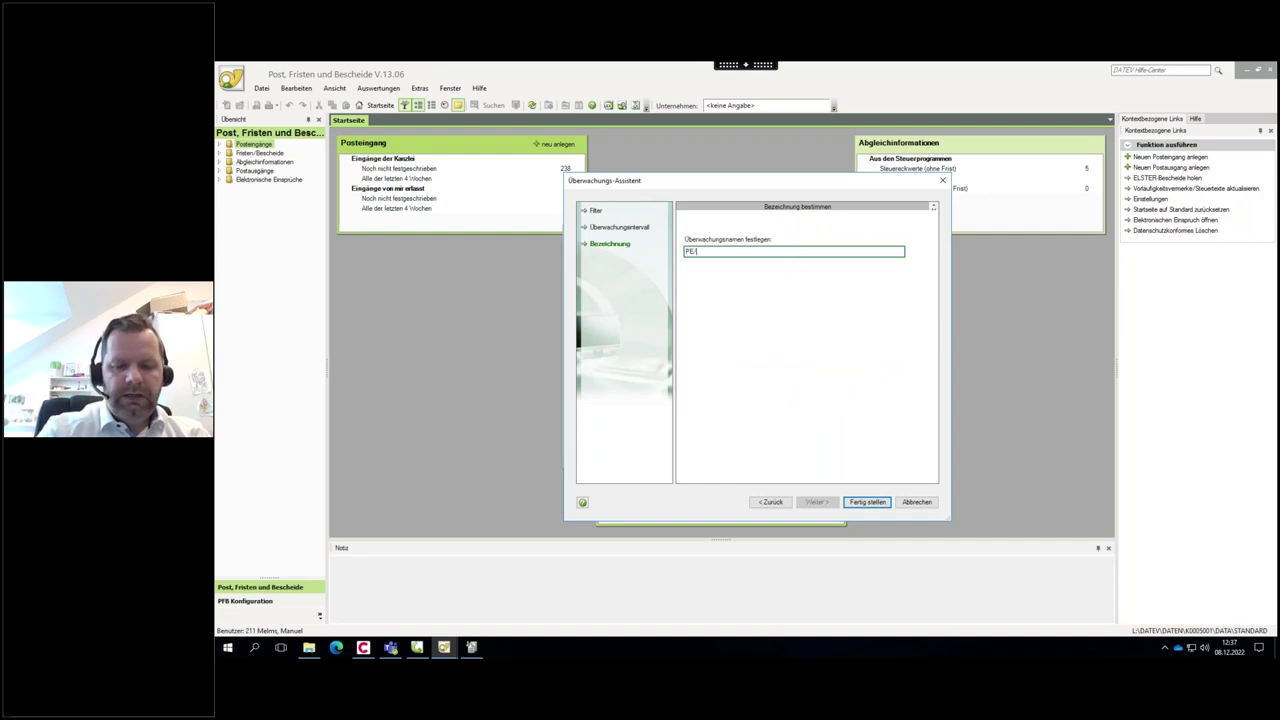
pyautogui.write('PA festschreiben')
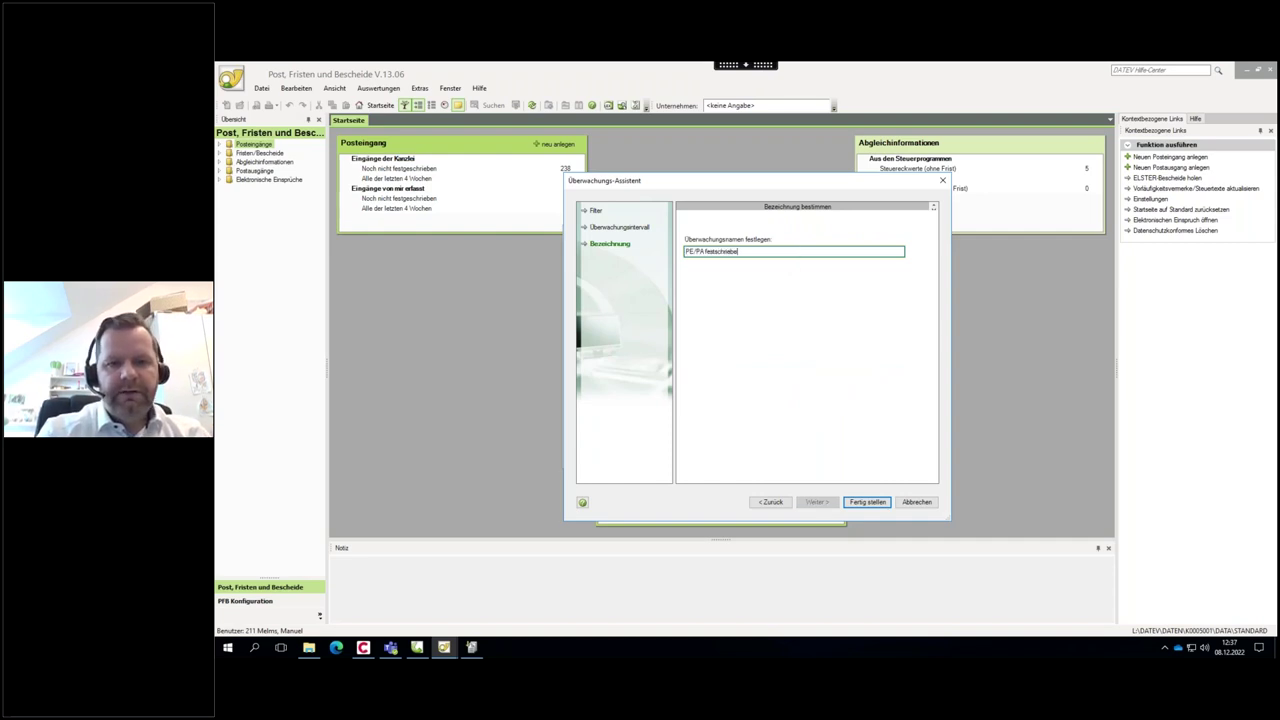
pyautogui.click(868, 502)
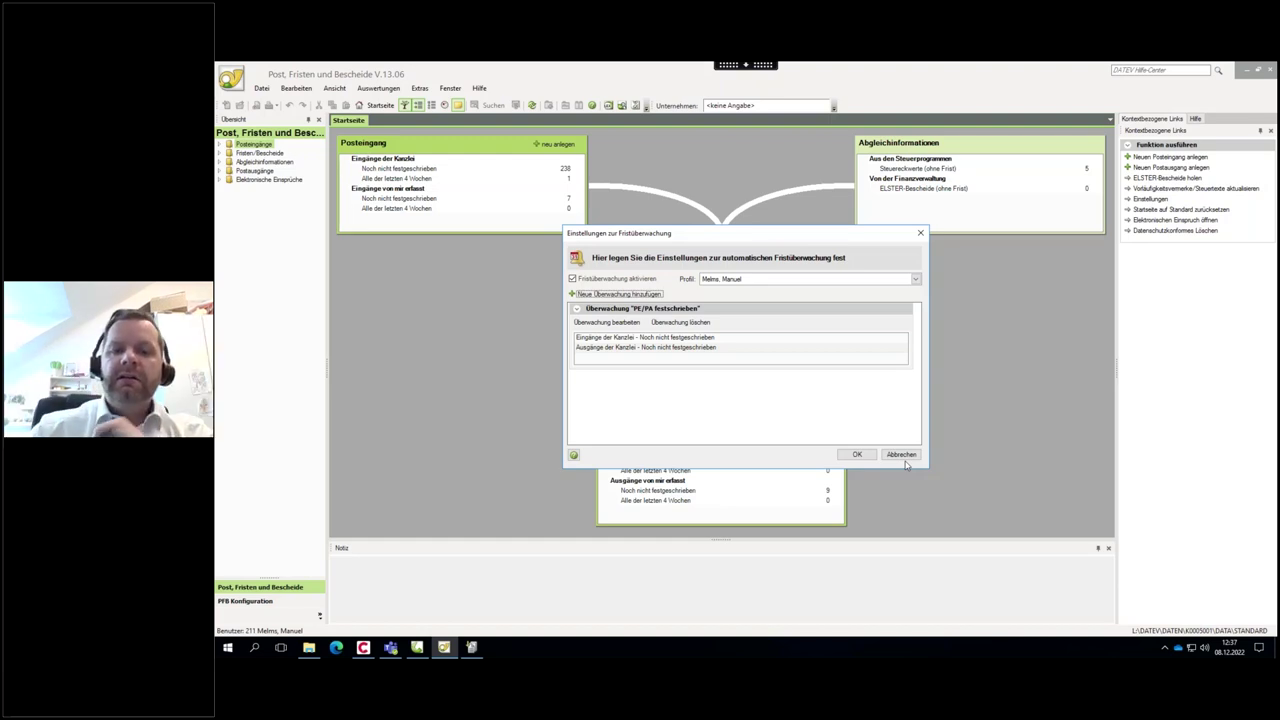
pyautogui.click(855, 455)
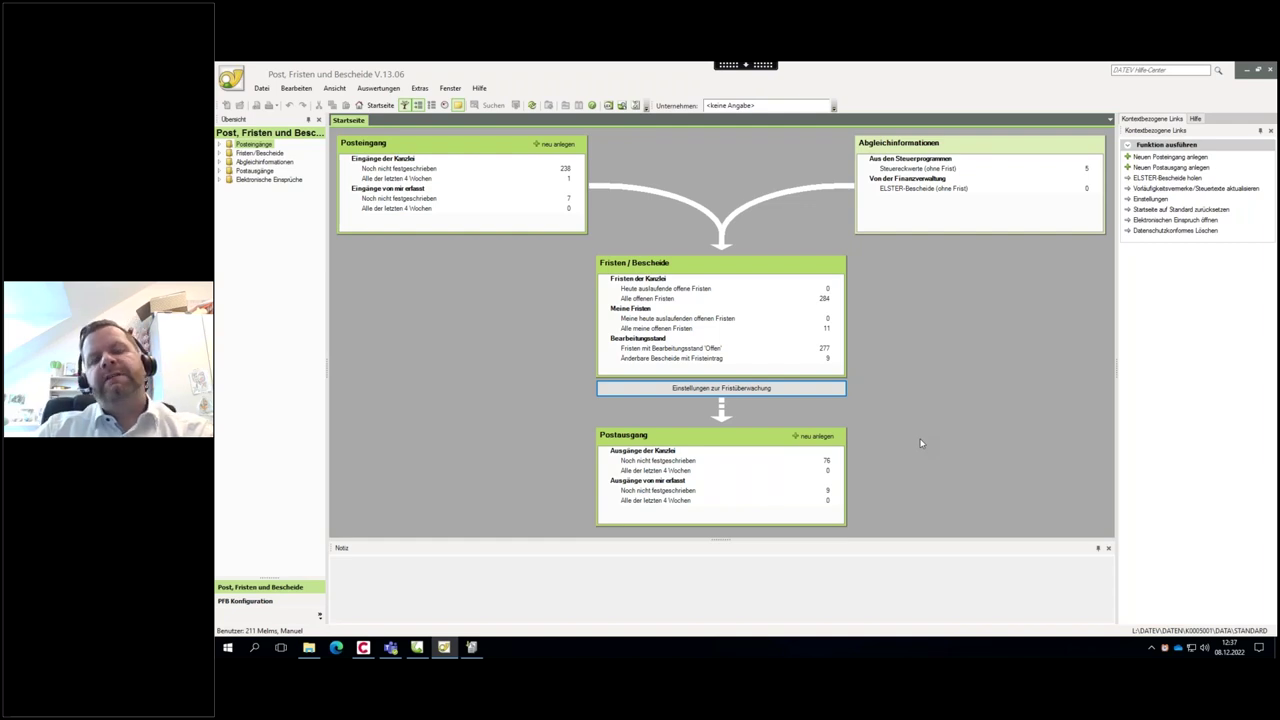
# Call up the "PE/PA festschrieben" monitoring of Post, Fristen und Bescheide manually from the background Fristüberwachung.
pyautogui.rightClick(1164, 651)
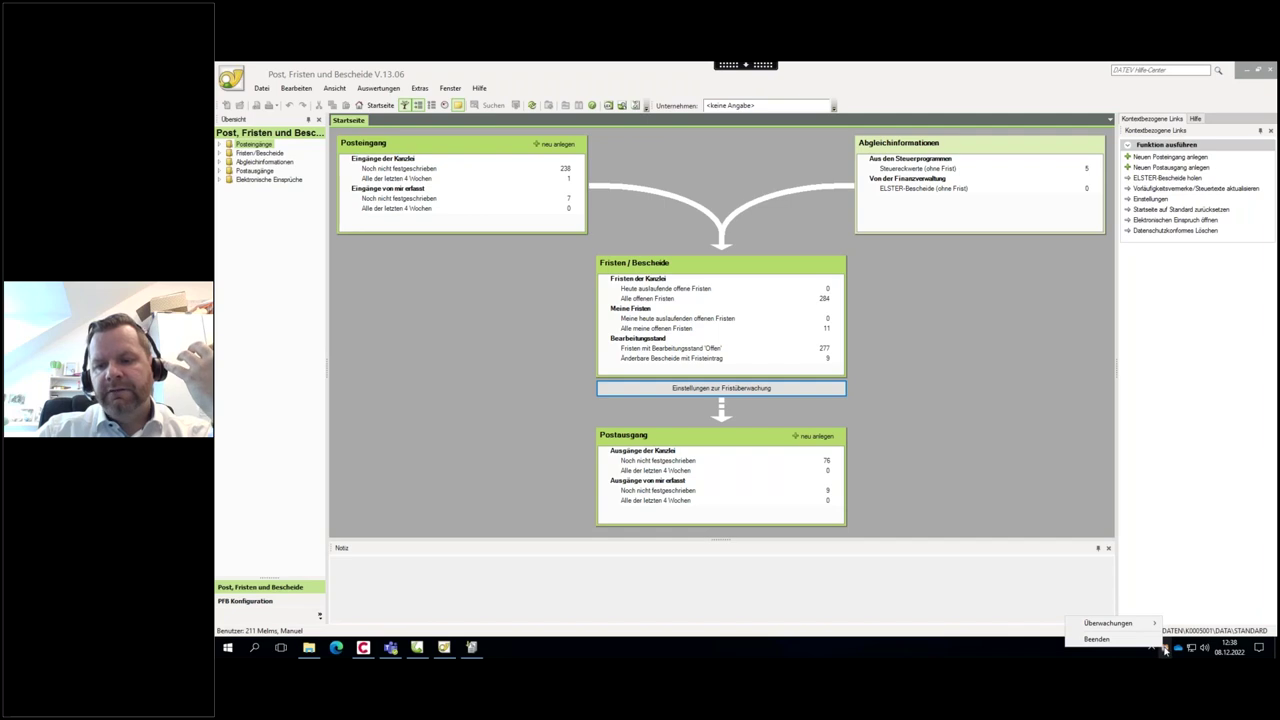
pyautogui.moveTo(1150, 624)
pyautogui.moveTo(1050, 624)
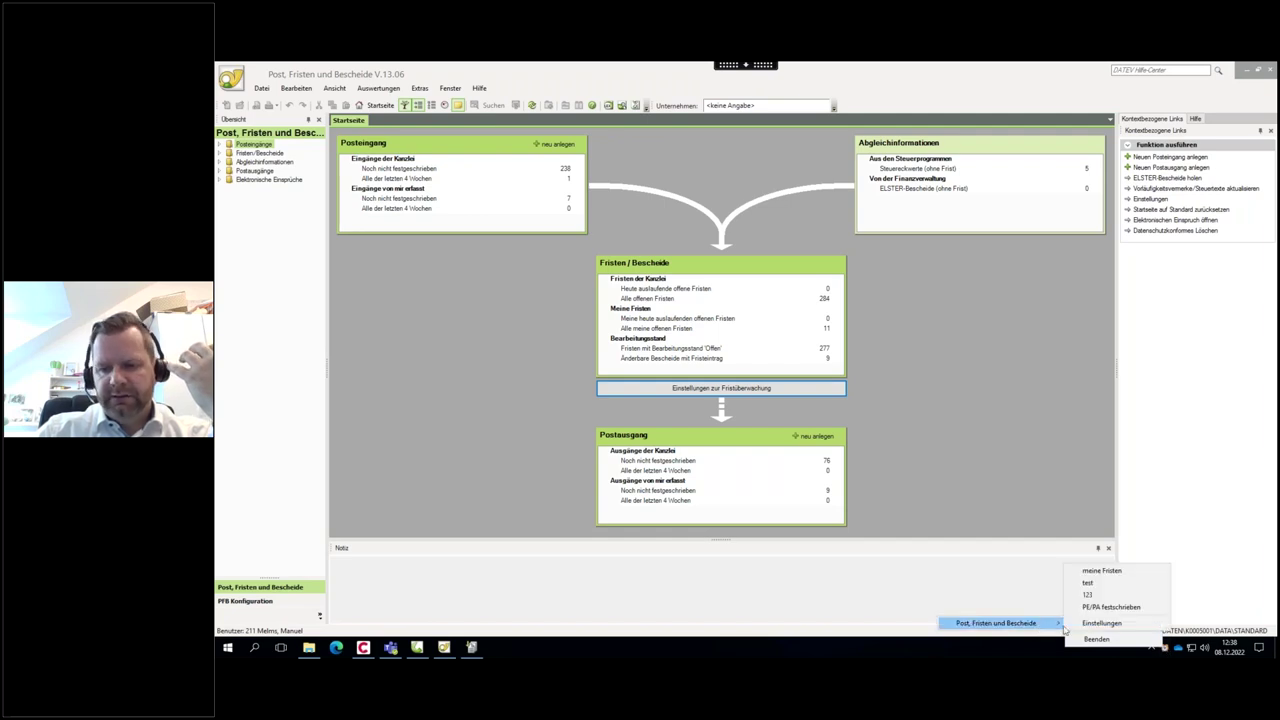
pyautogui.click(1104, 608)
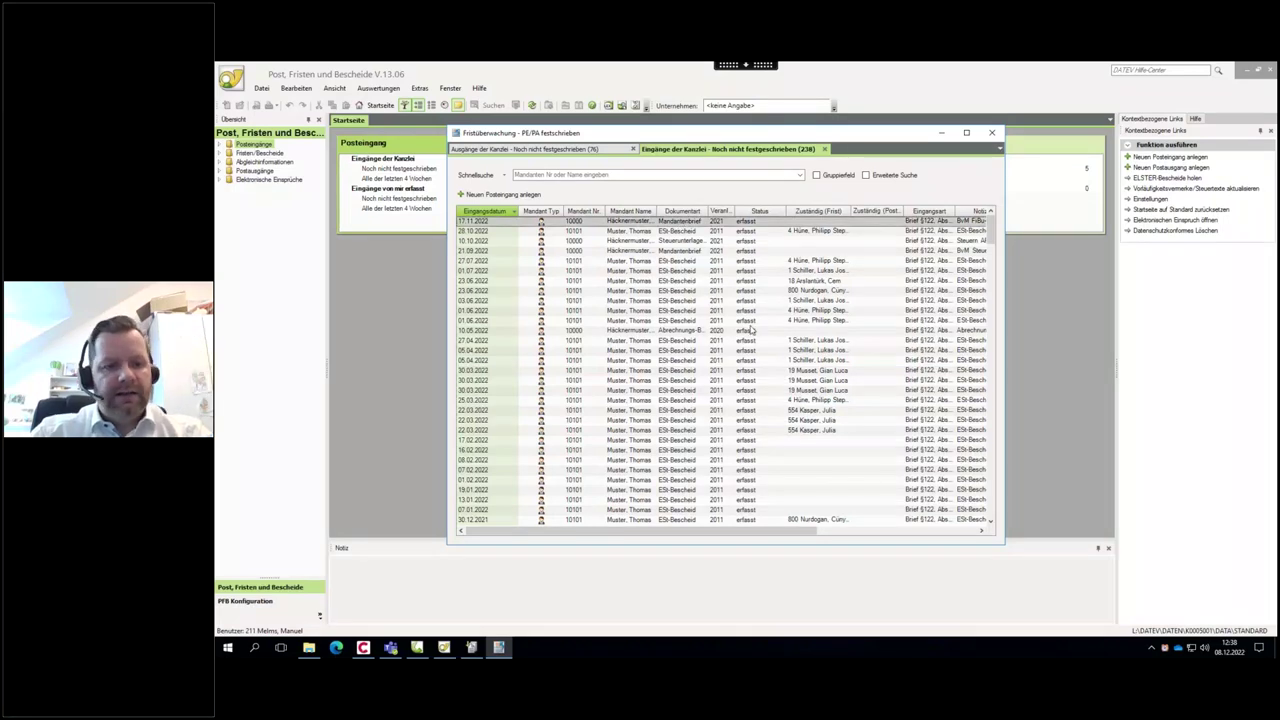
# Mark the incoming items from 17.11.2022 through 05.04.2022 and show the actions available for them, such as Posteingang festschreiben.
pyautogui.keyDown('shift'); pyautogui.click(668, 351); pyautogui.keyUp('shift')
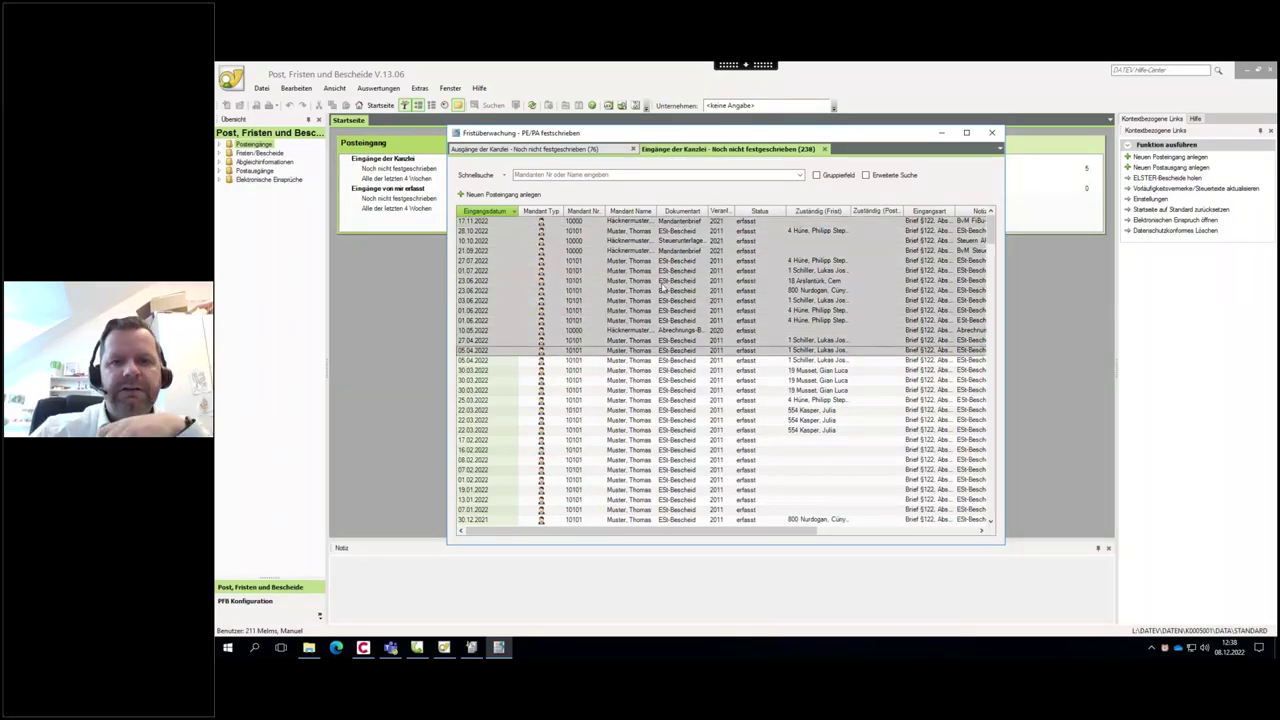
pyautogui.rightClick(661, 281)
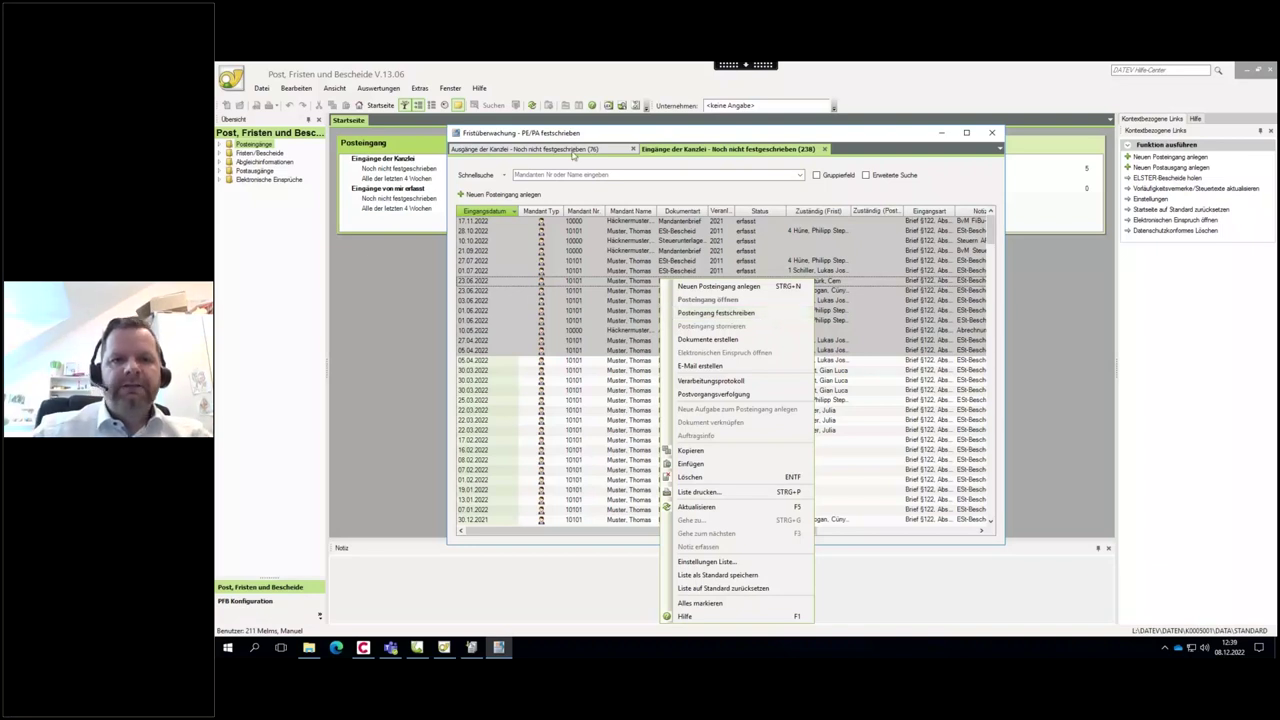
pyautogui.click(574, 150)
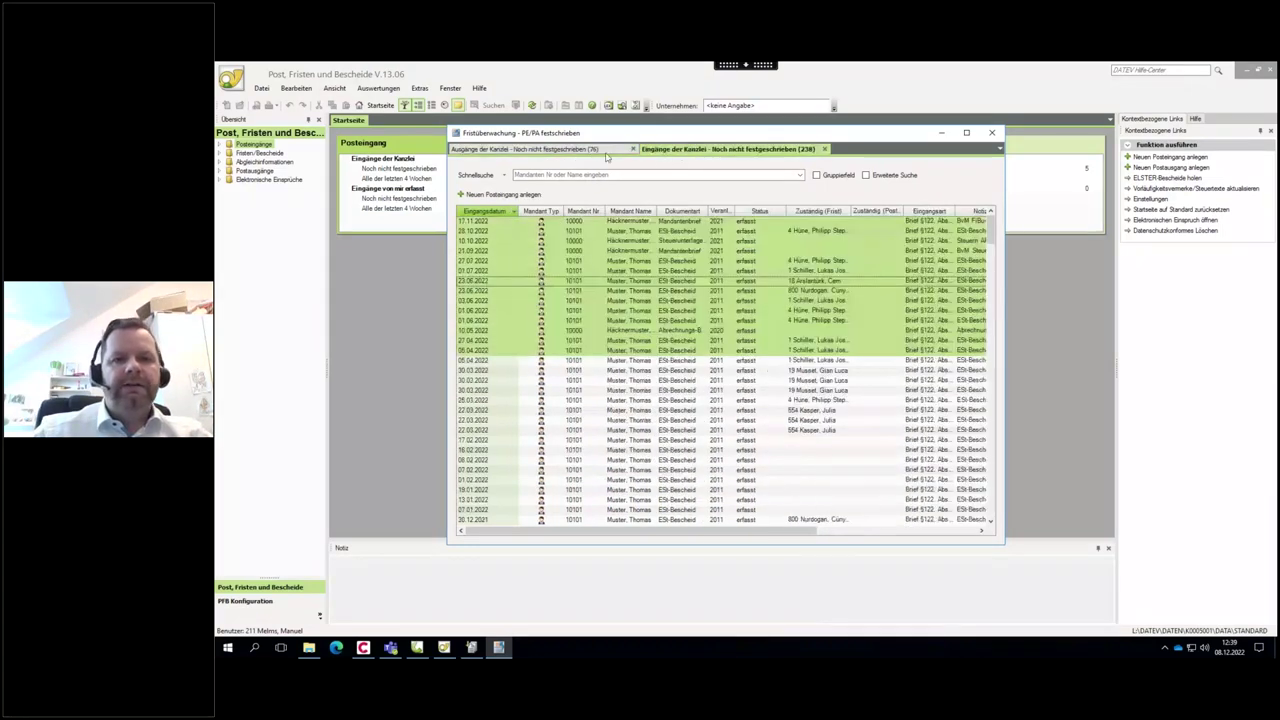
pyautogui.click(698, 152)
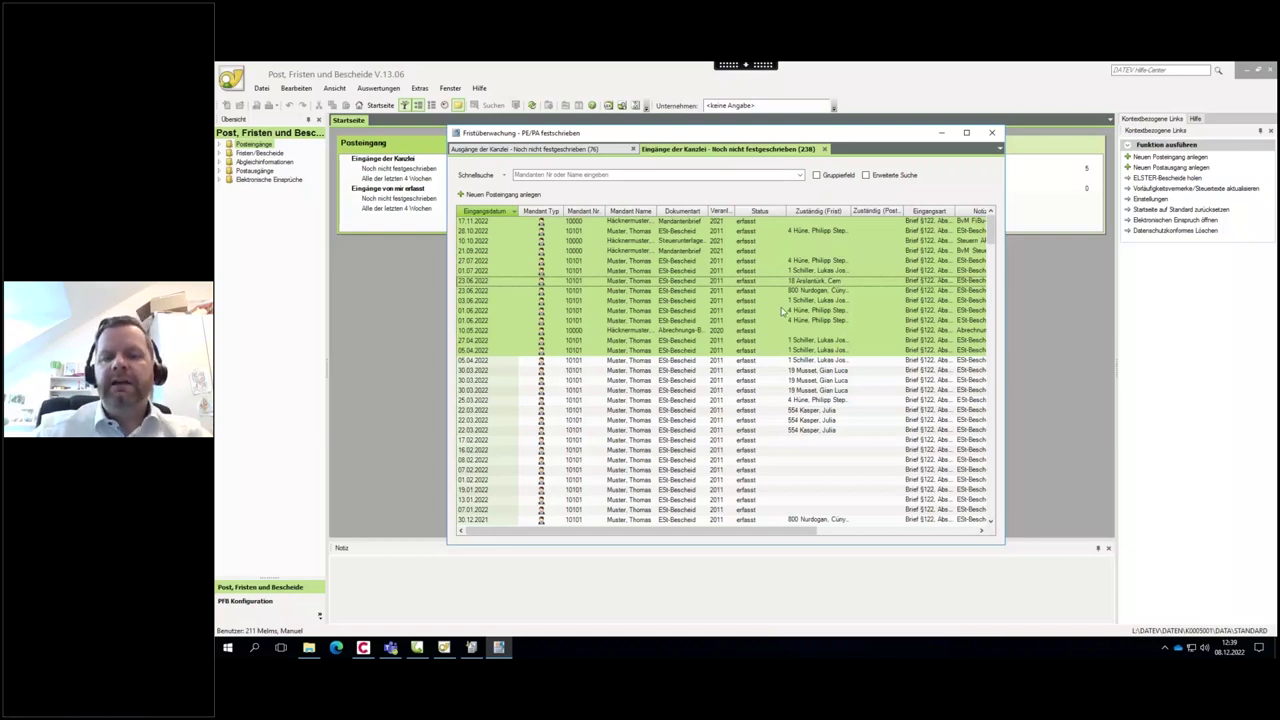
# Close the monitoring results and show the ELSTER-Bescheide (ohne Frist) list of the Abgleichinformationen.
pyautogui.click(989, 134)
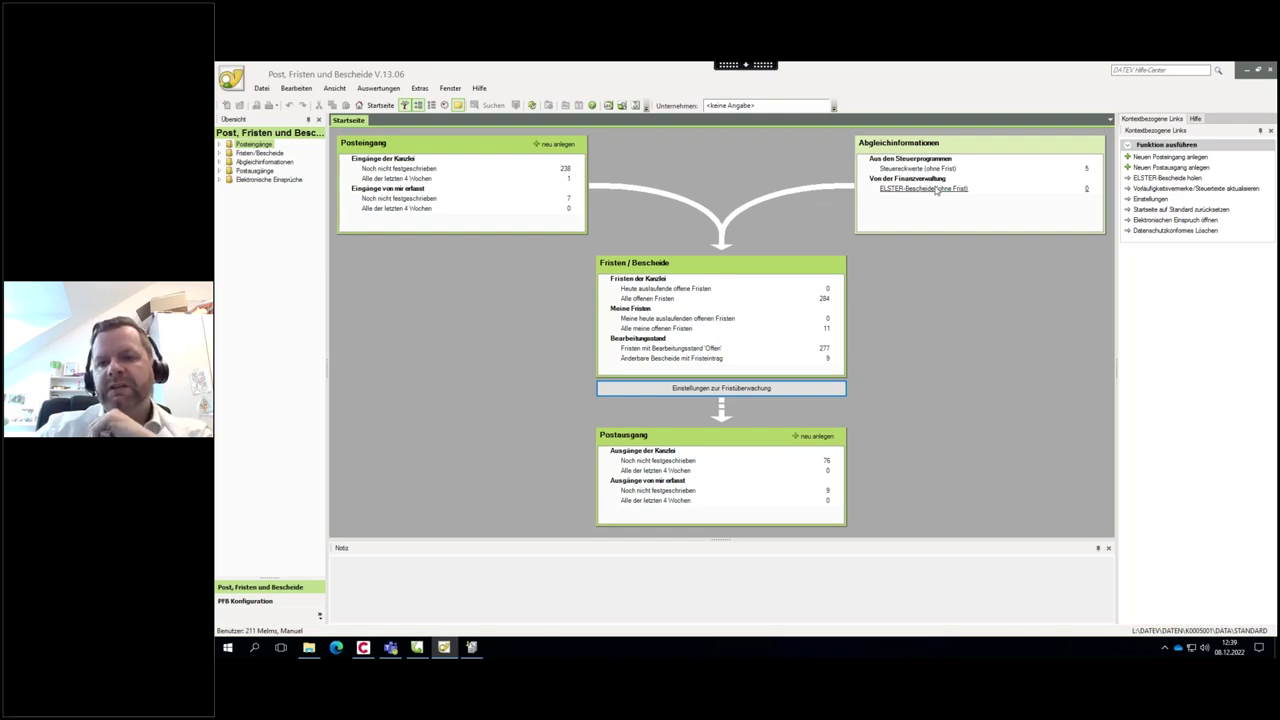
pyautogui.click(936, 191)
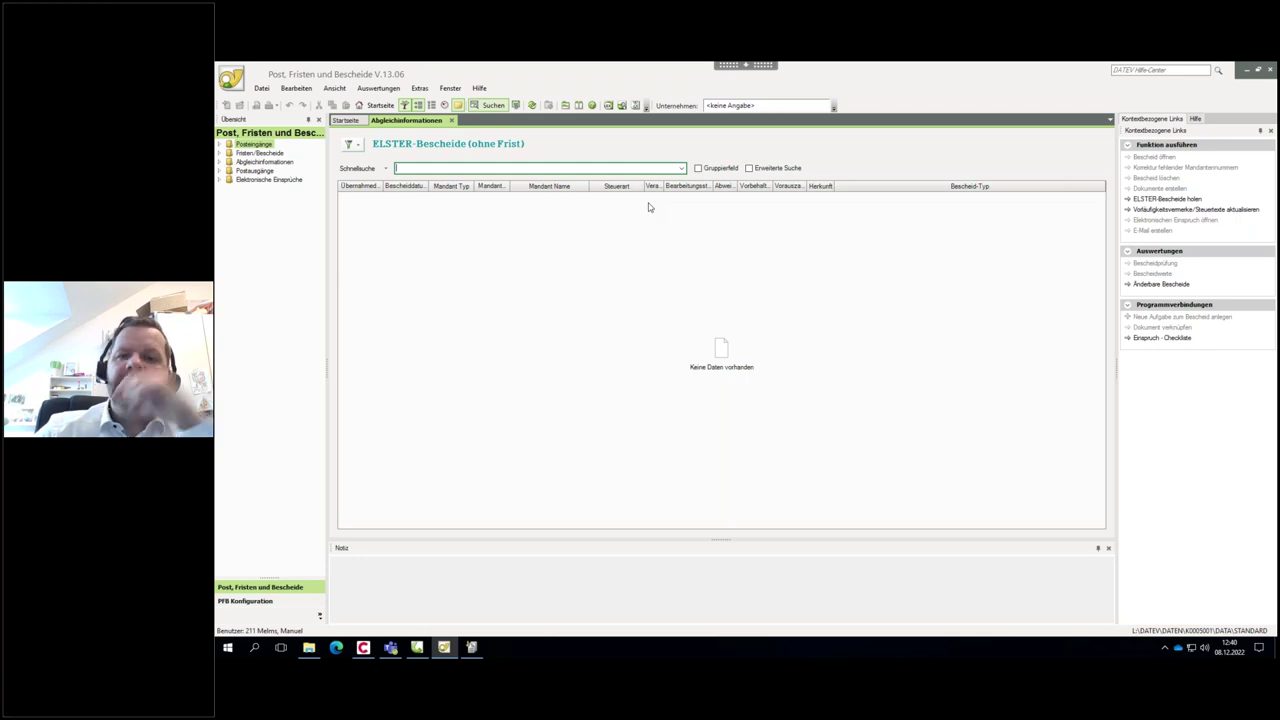
# Switch to the Dokumentenkorb and import Scan4 from the Musterbescheide folder in Dokumente.
pyautogui.click(478, 648)
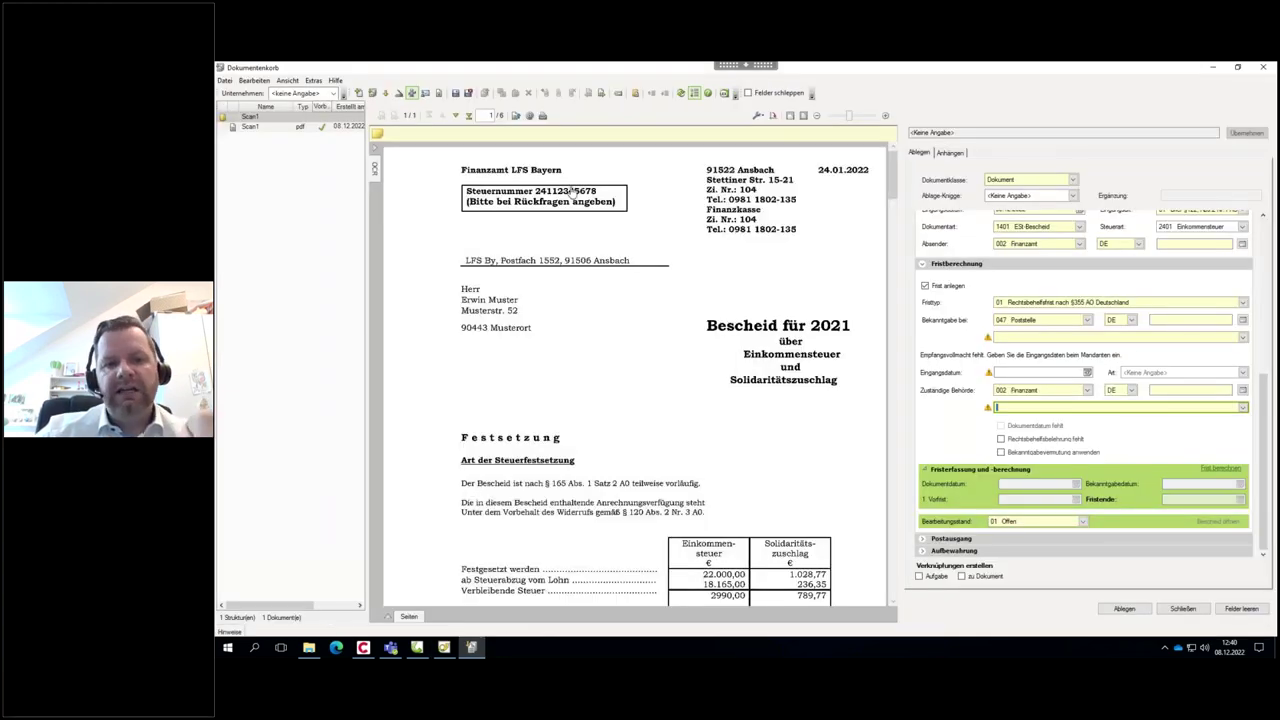
pyautogui.click(387, 95)
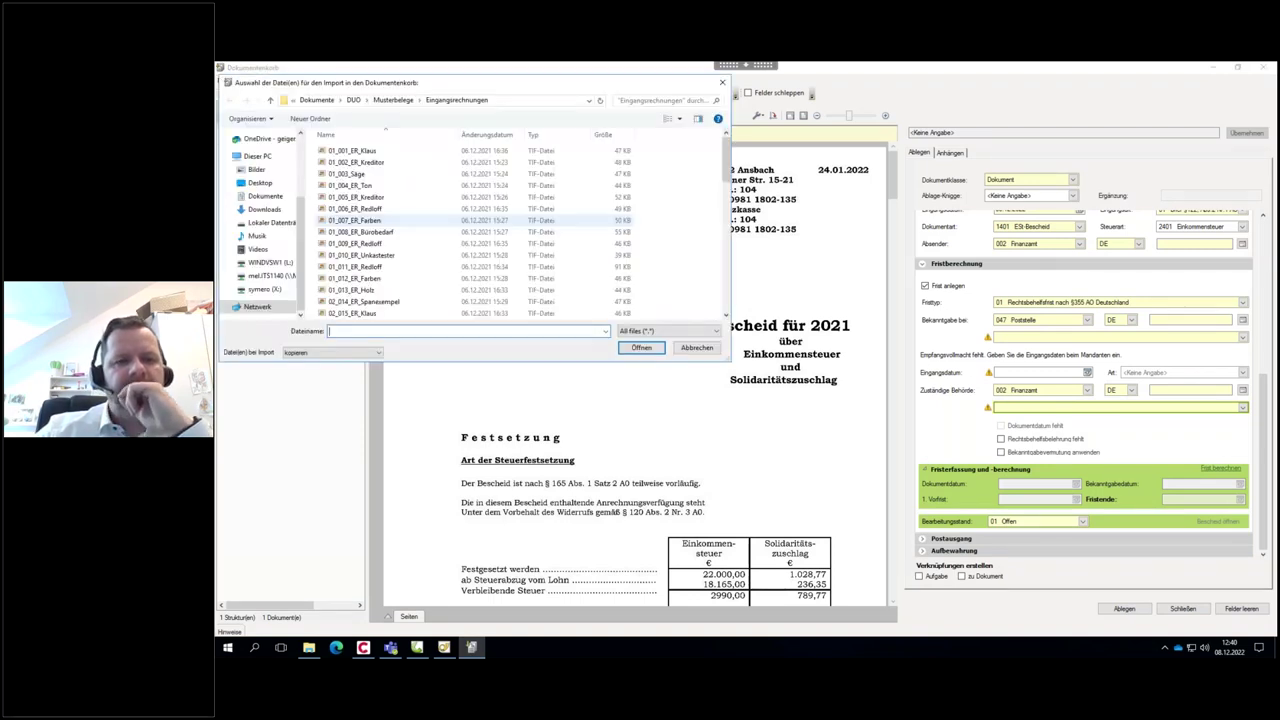
pyautogui.click(274, 198)
pyautogui.doubleClick(350, 186)
pyautogui.click(355, 162)
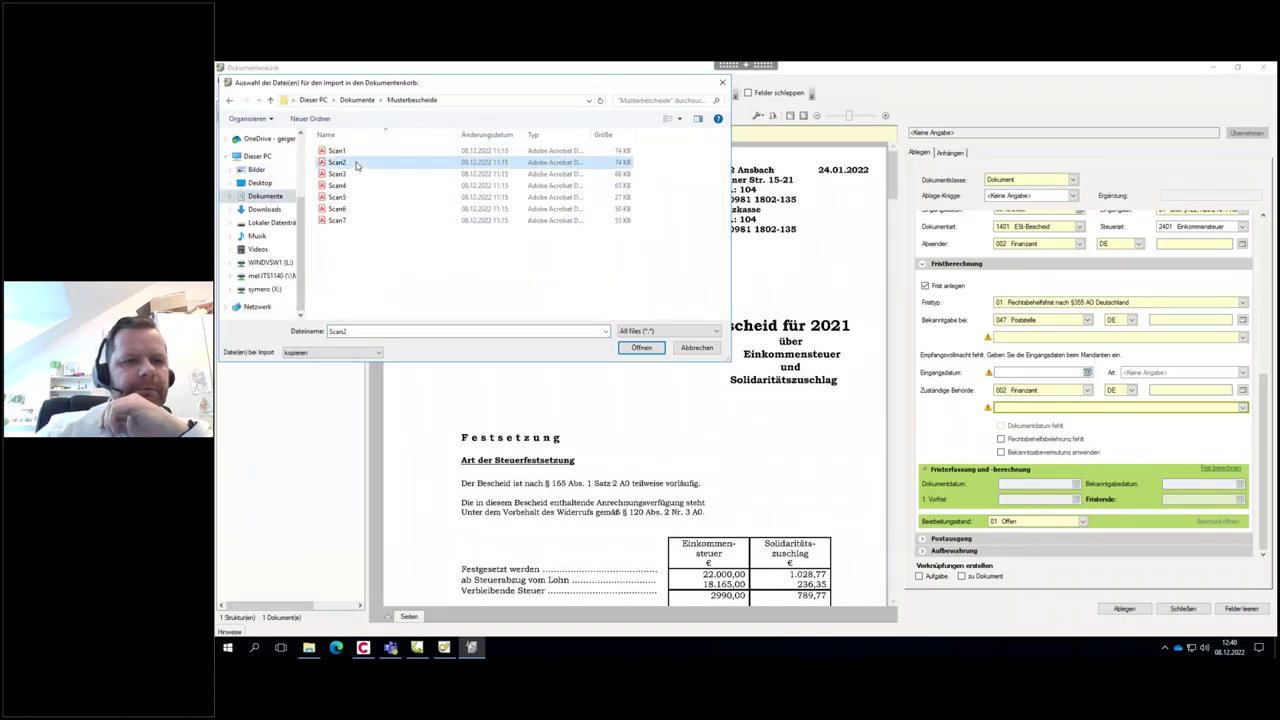
pyautogui.doubleClick(350, 187)
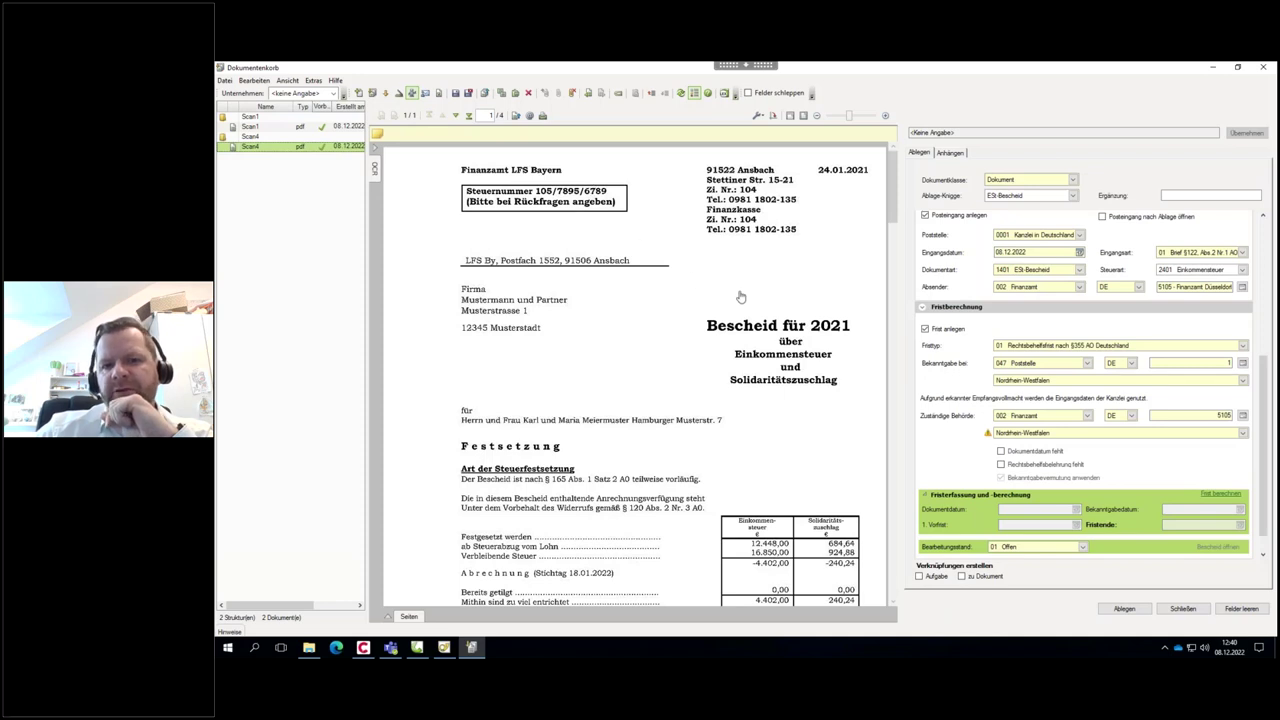
# Set the Dokumentdatum of the ESt-Bescheid in Scan4 to 07.12.2022.
pyautogui.click(1028, 197)
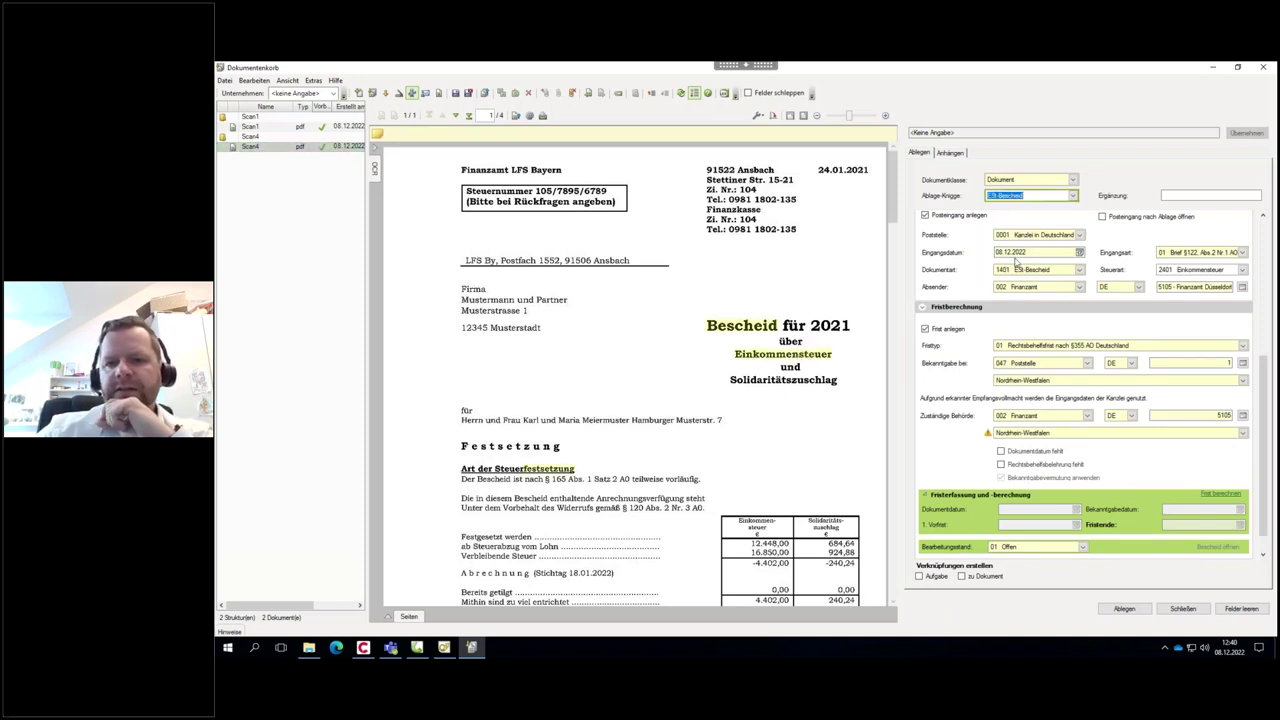
pyautogui.doubleClick(1019, 253)
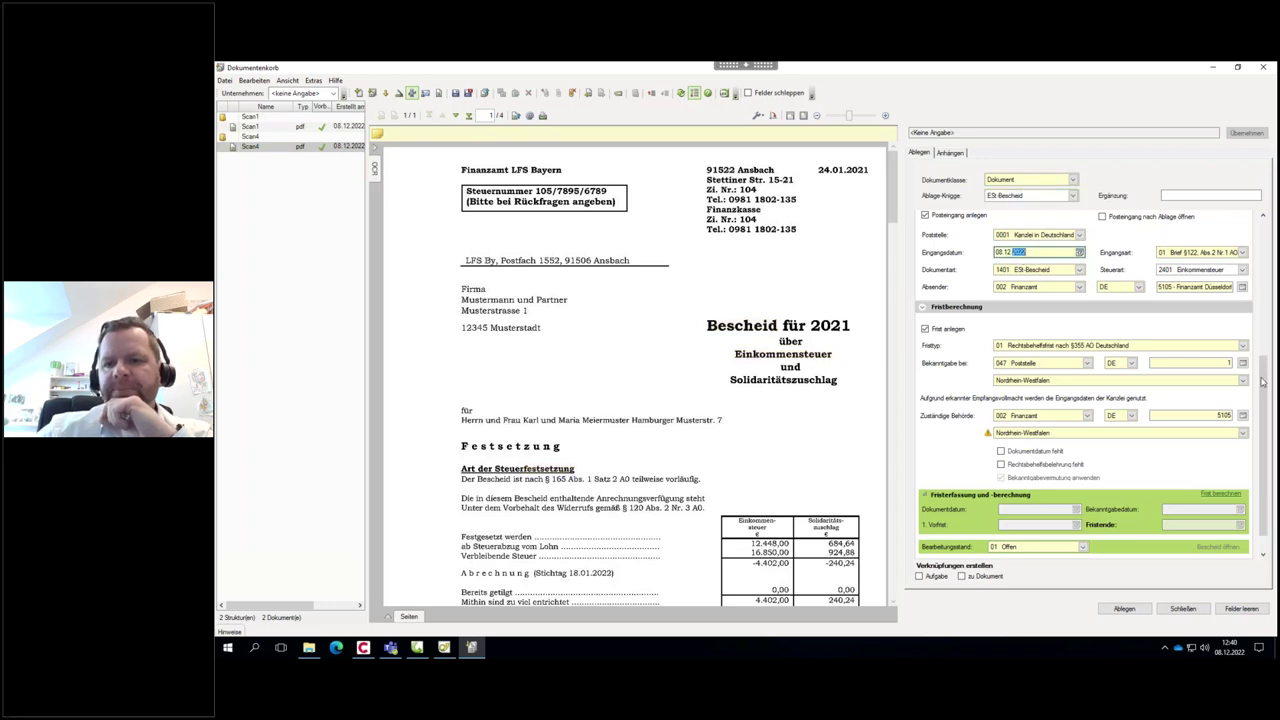
pyautogui.scroll(3, 1266, 365)
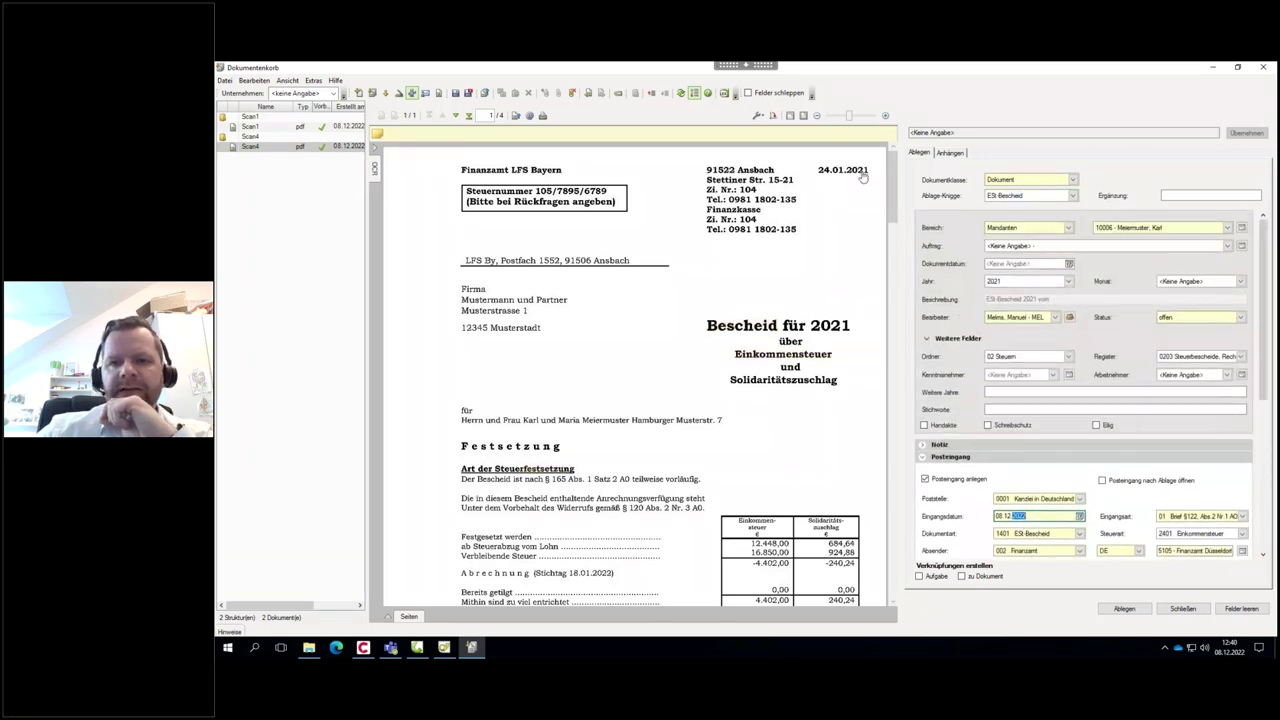
pyautogui.click(1021, 265)
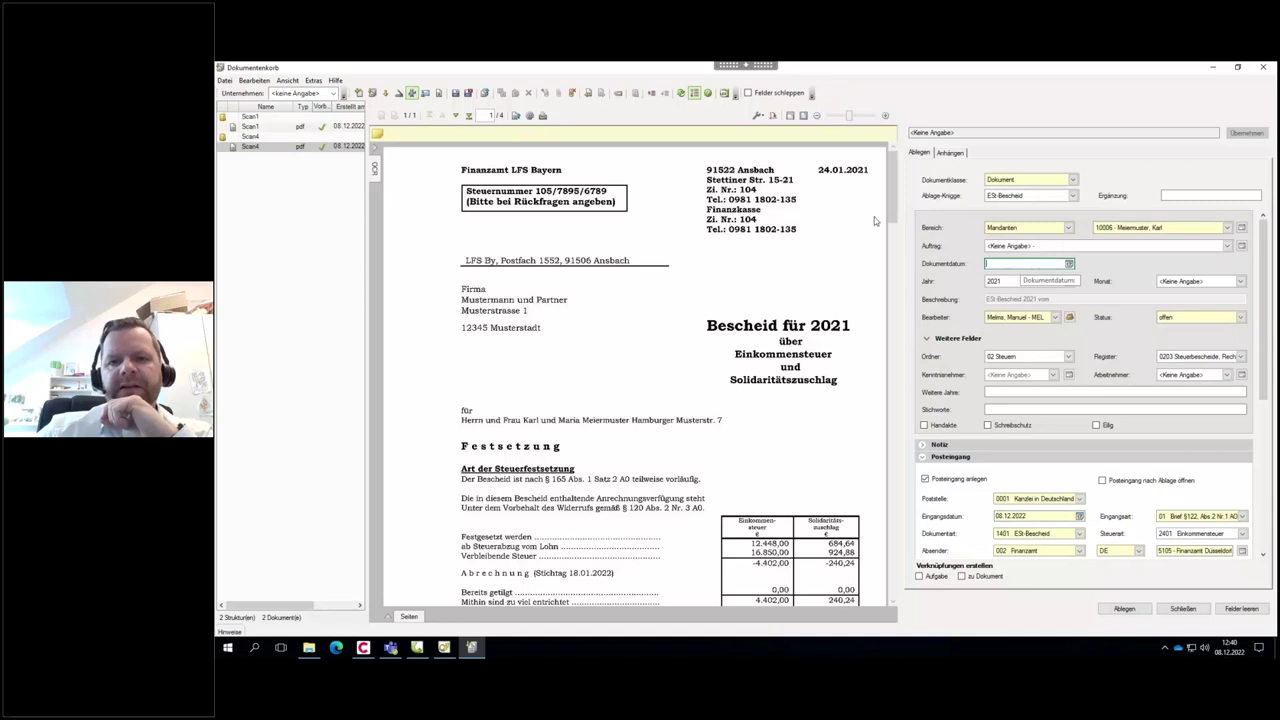
pyautogui.write('2')
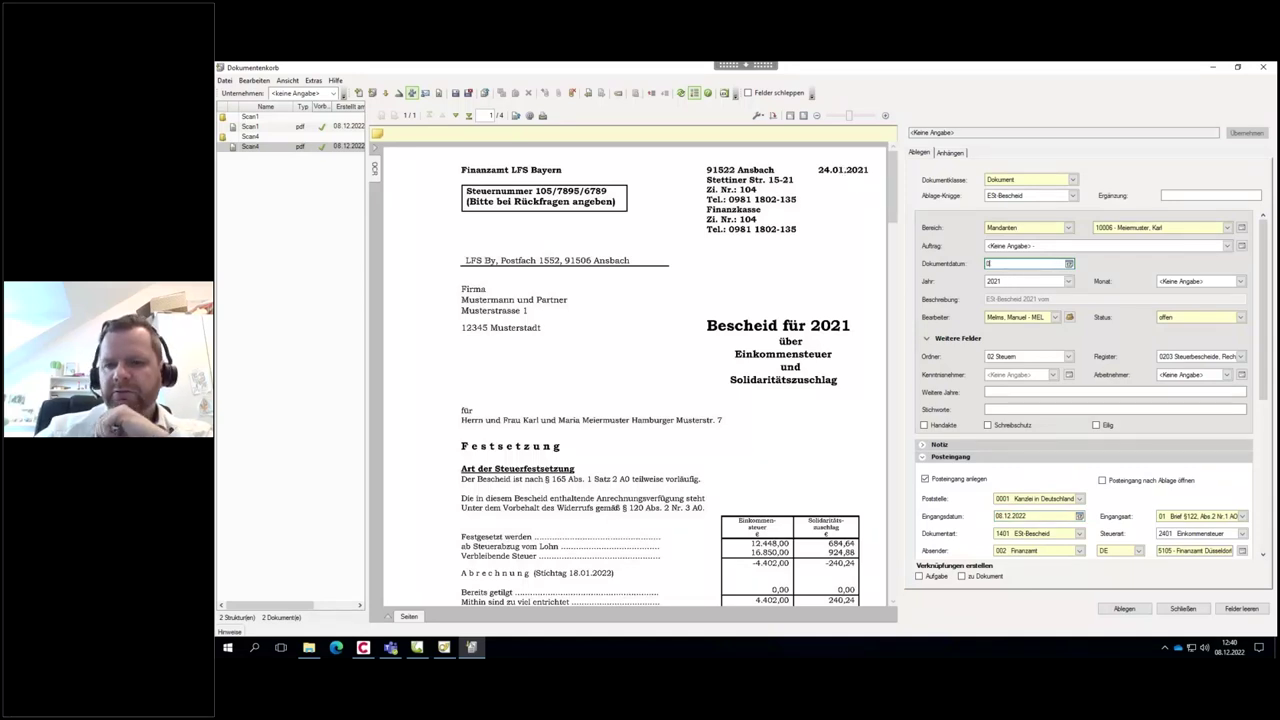
pyautogui.write('7')
pyautogui.press('Tab')
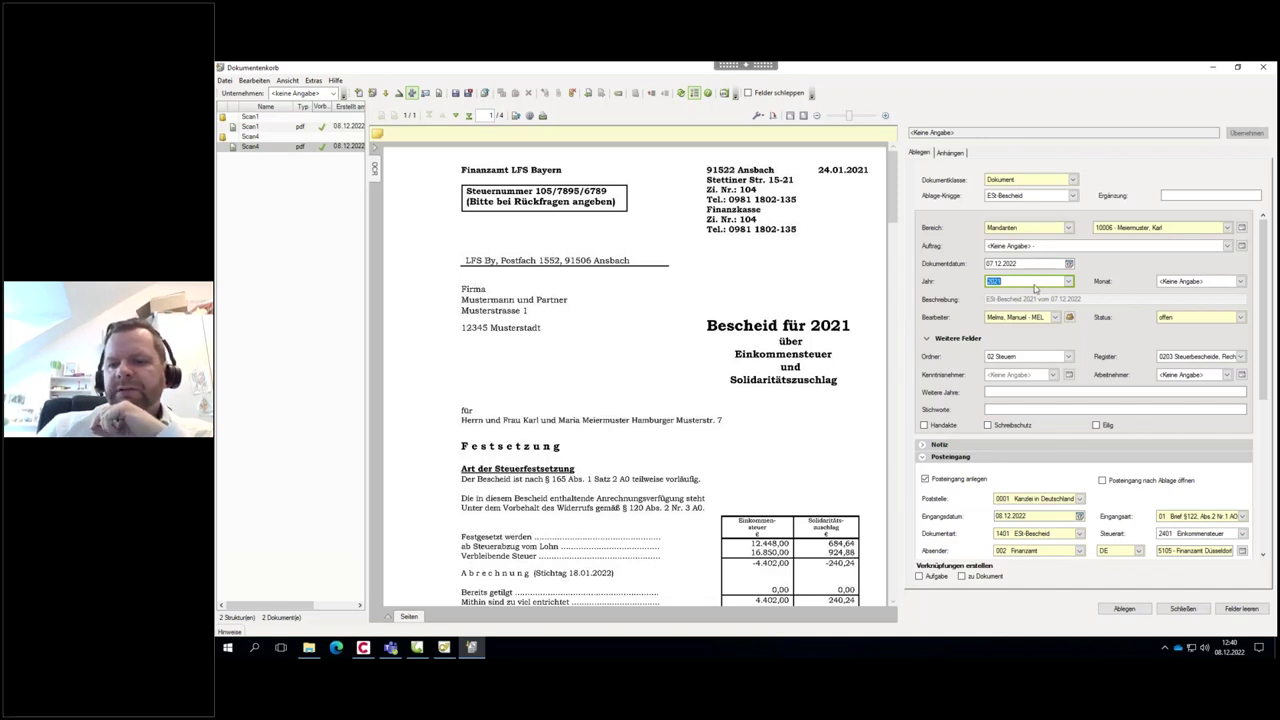
# Review the Posteingang and Fristberechnung details of Scan4, including Vorfrist and Fristende, and file the document.
pyautogui.moveTo(1262, 265); pyautogui.dragTo(1274, 378)
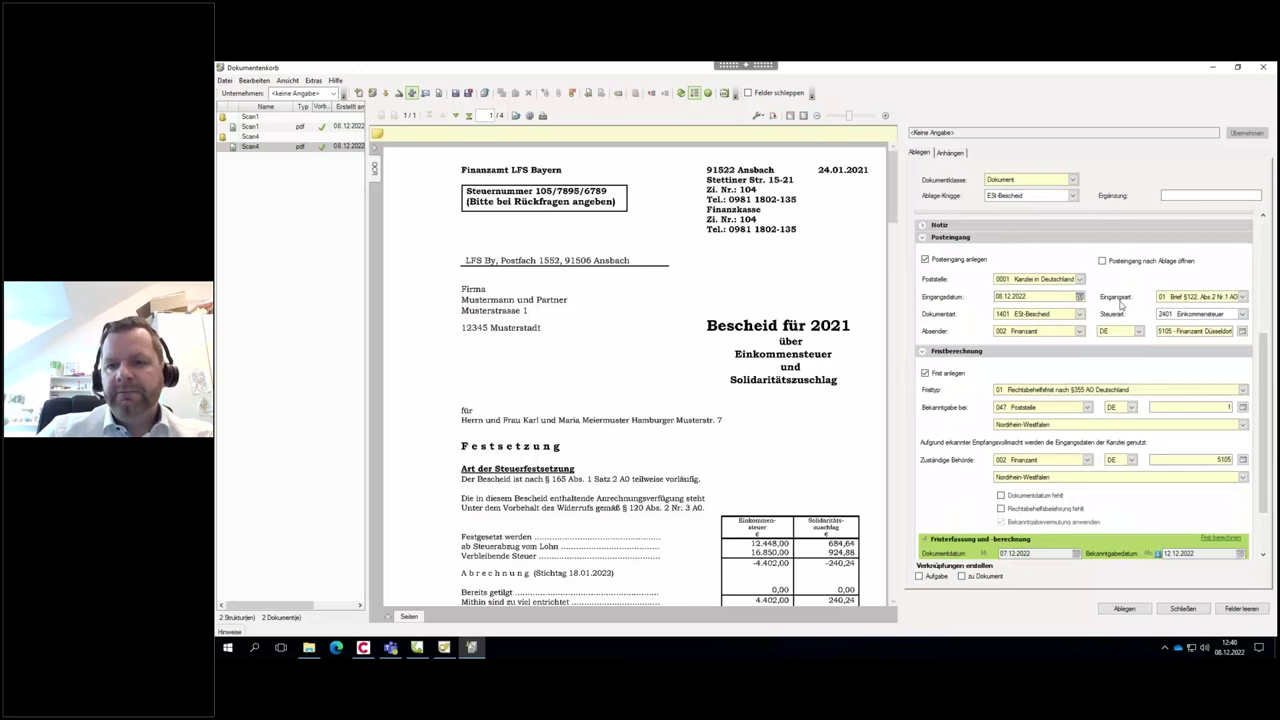
pyautogui.moveTo(1265, 422); pyautogui.dragTo(1265, 458)
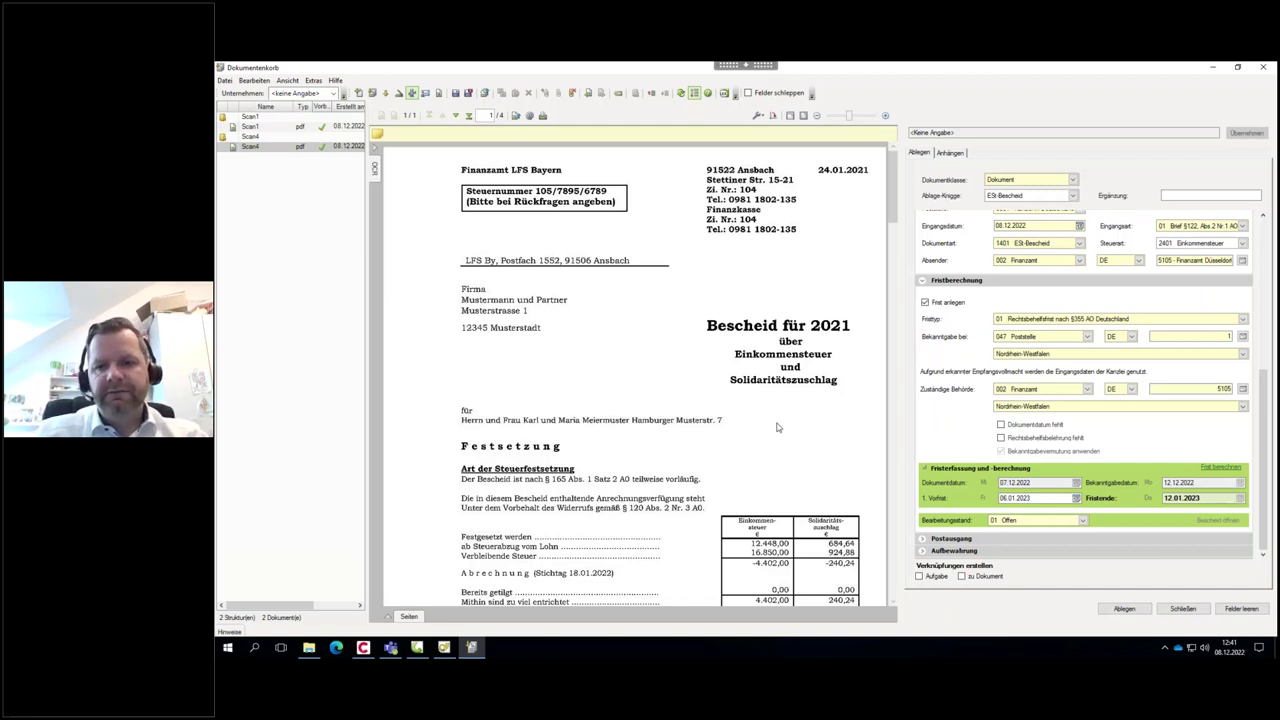
pyautogui.press('Return')
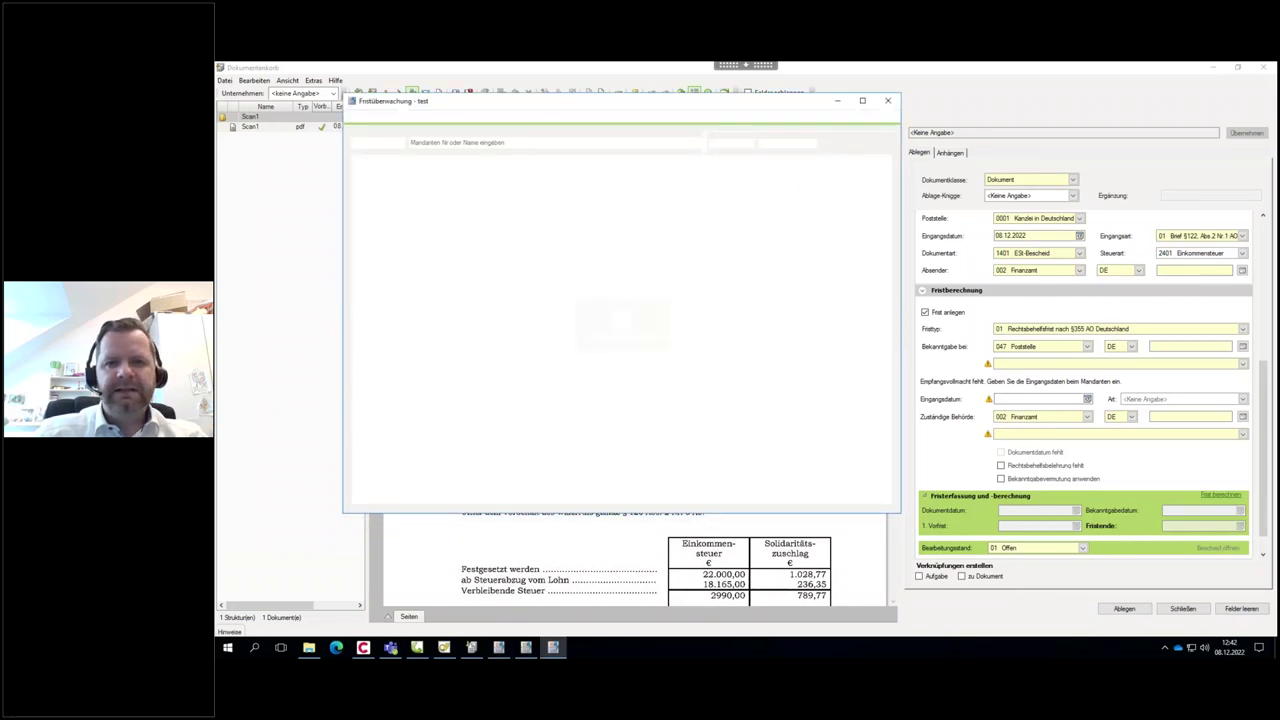
# Switch to DATEV Arbeitsplatz, show the documents Zur Erledigung and select the ESt-Bescheid 2021 vom 07.12.2022.
pyautogui.click(428, 648)
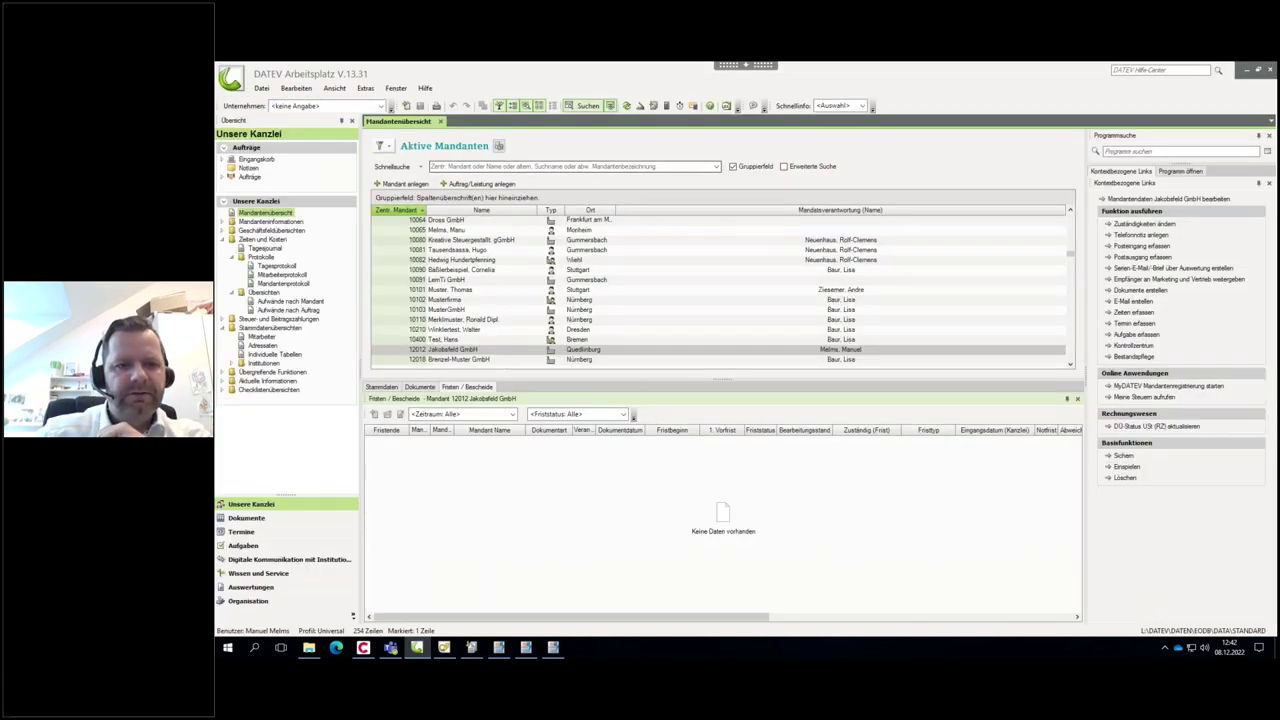
pyautogui.click(283, 517)
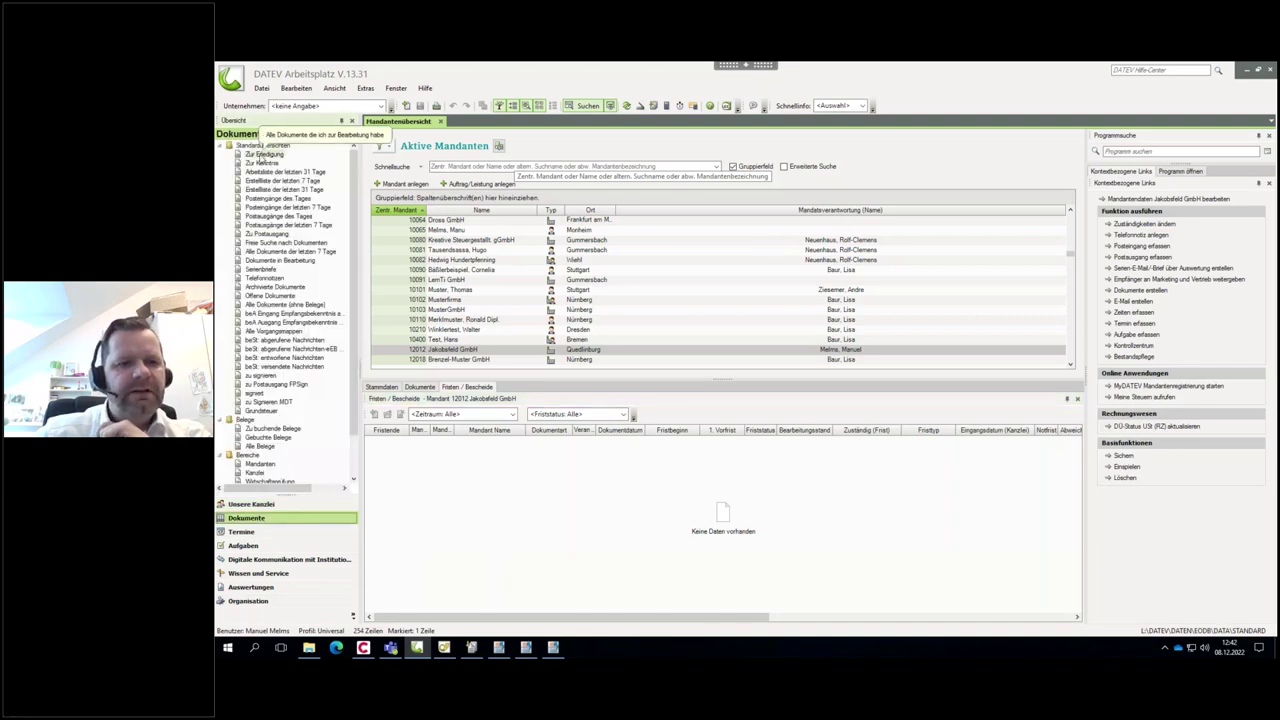
pyautogui.click(262, 155)
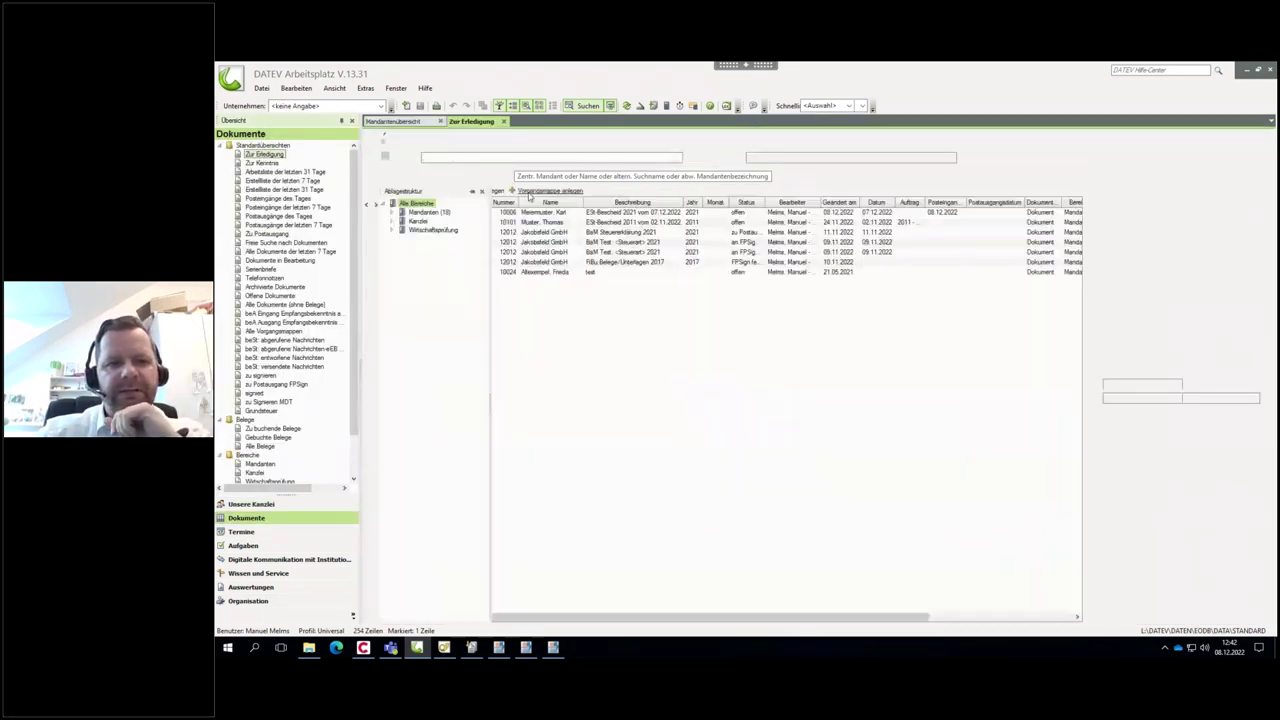
pyautogui.click(526, 214)
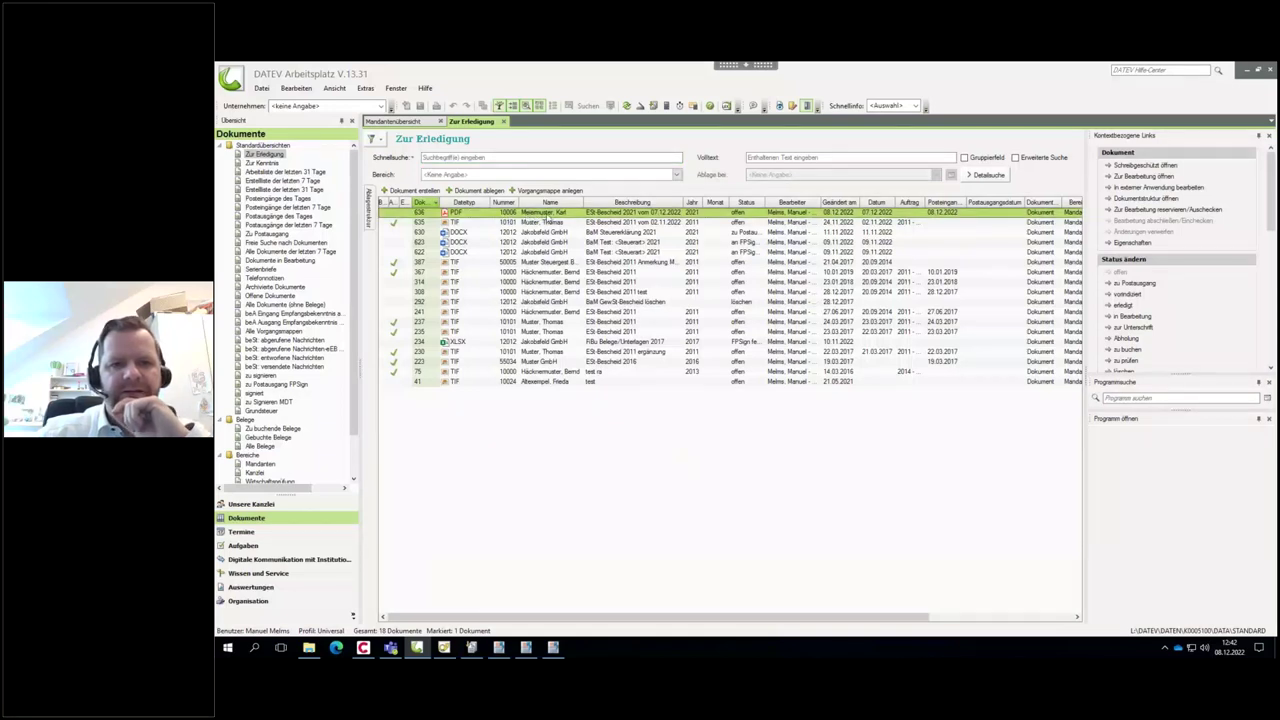
# Show the Fristen / Bescheide Schnellinfo for the selected document, enlarge it and select the notice's deadline entry.
pyautogui.click(913, 105)
pyautogui.click(904, 159)
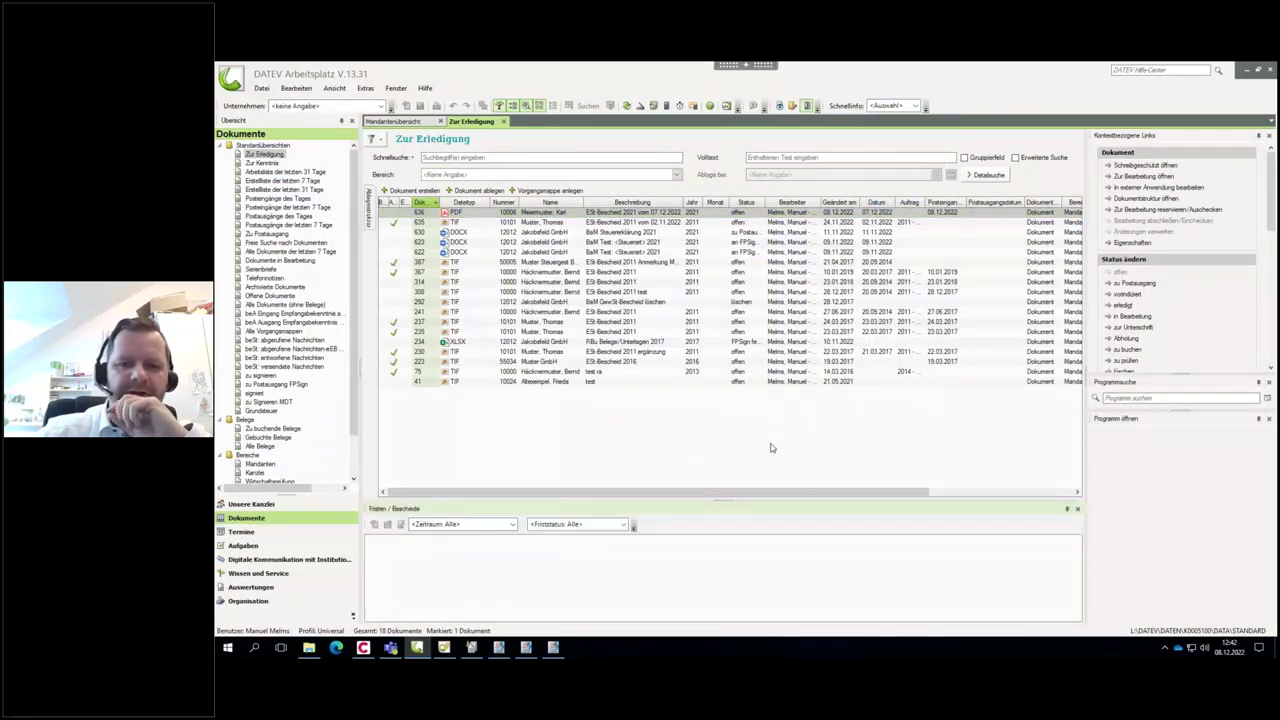
pyautogui.moveTo(718, 486); pyautogui.dragTo(718, 447)
pyautogui.click(600, 514)
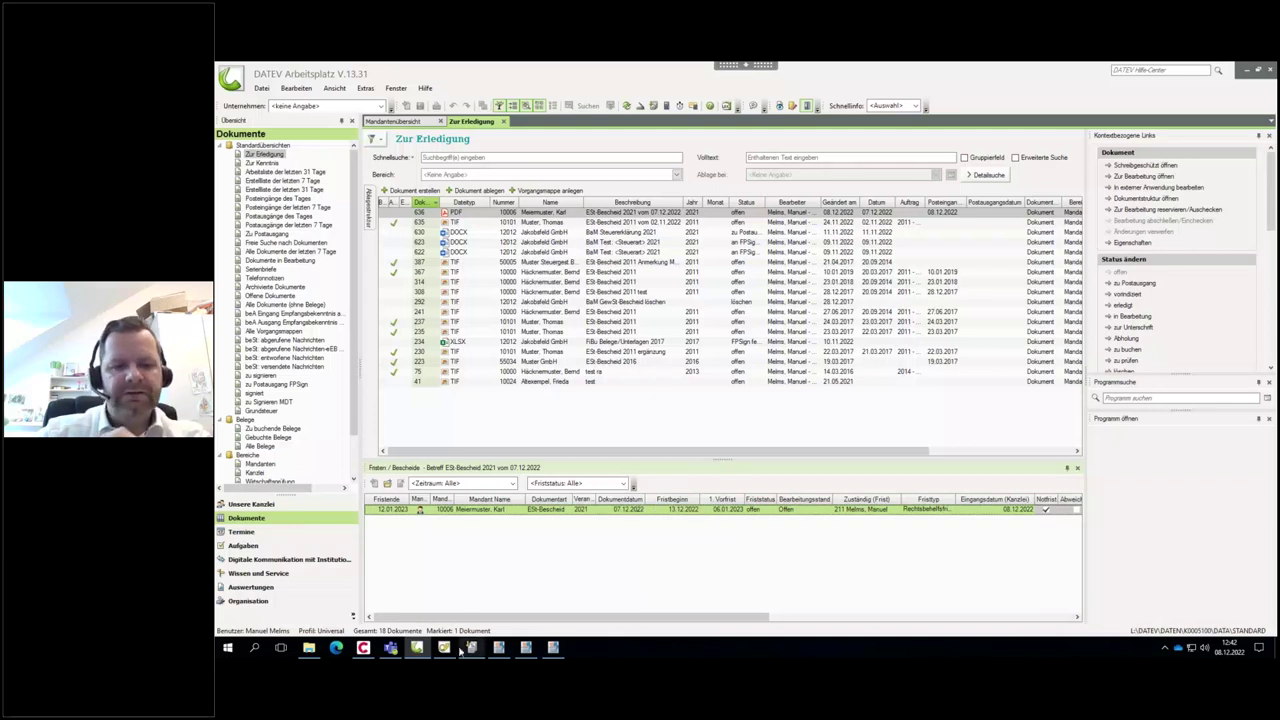
# Open the Posteingang behind the deadline entry and examine its Bescheidprüfung, the Vorläufigkeiten nach § 165 AO and the Vorbehalt field.
pyautogui.moveTo(446, 645)
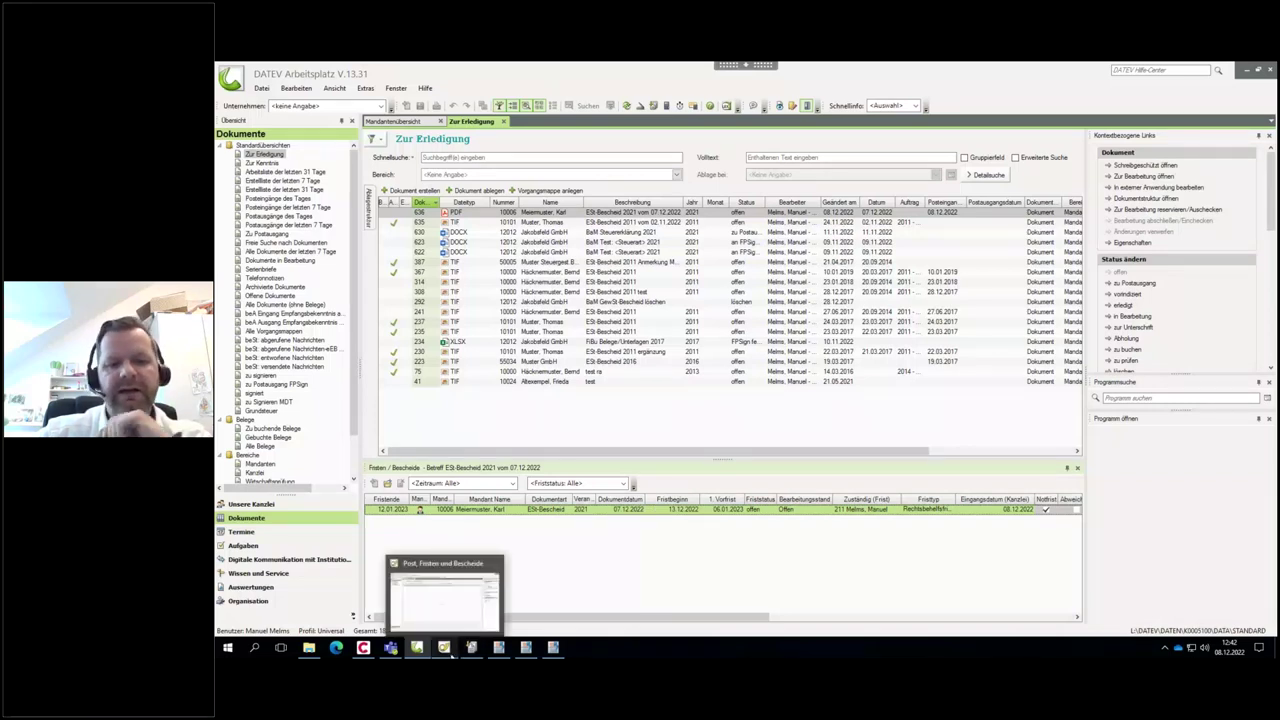
pyautogui.doubleClick(613, 512)
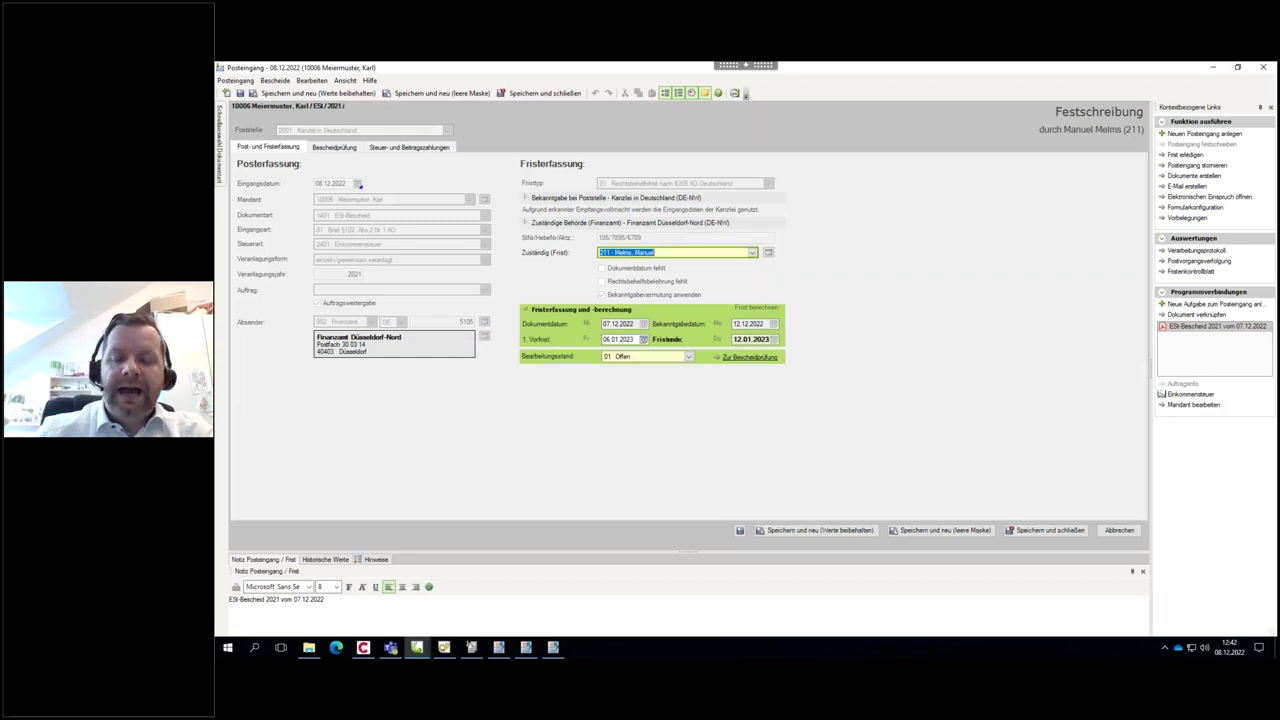
pyautogui.click(340, 148)
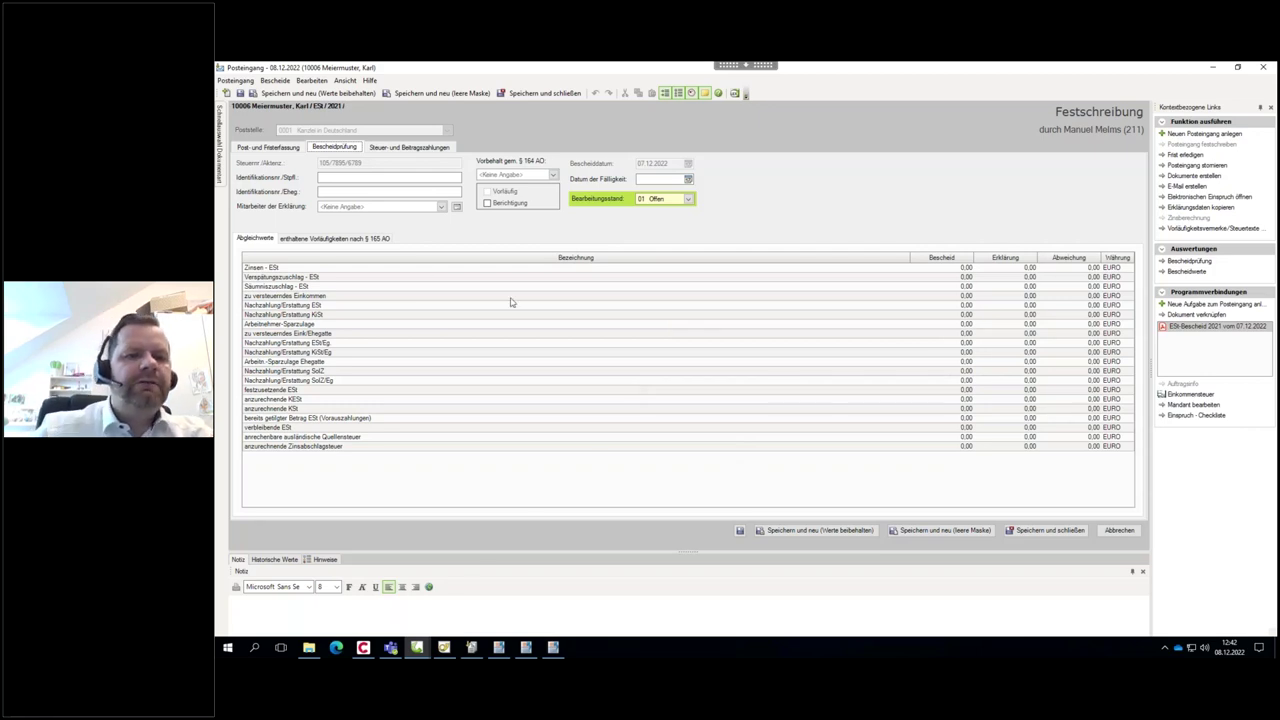
pyautogui.click(366, 240)
pyautogui.click(545, 175)
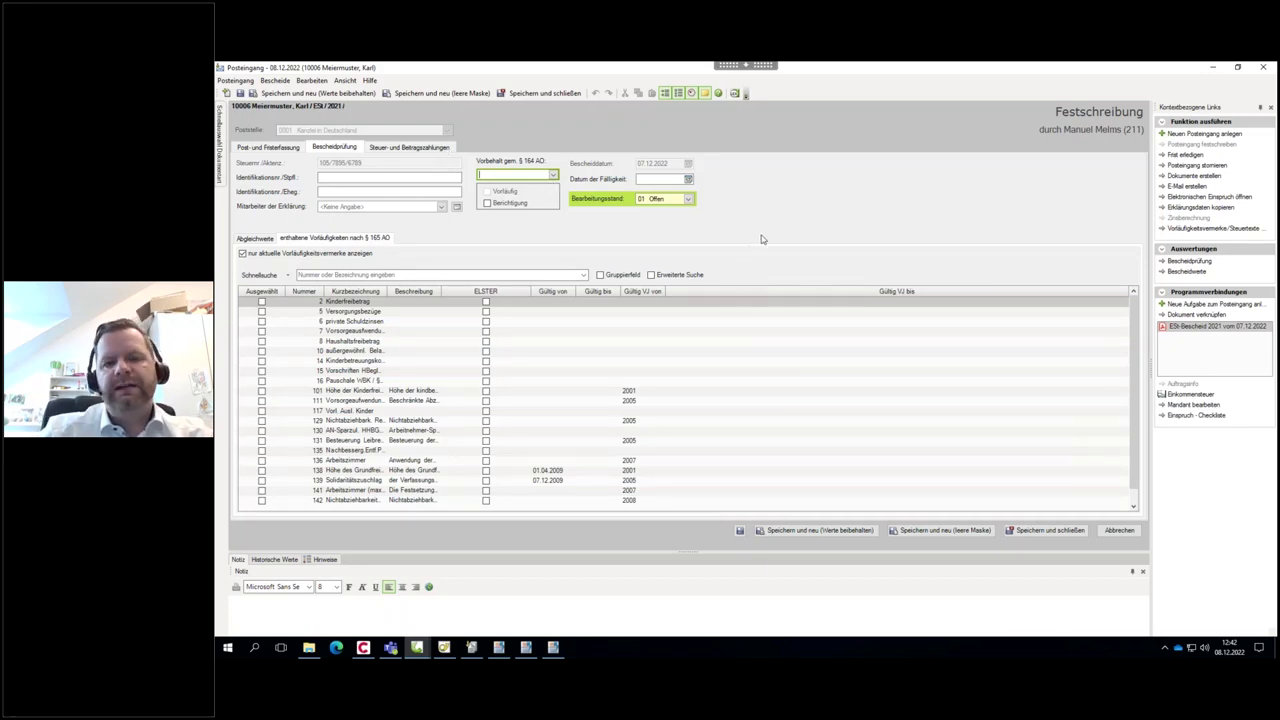
# Switch to Post, Fristen und Bescheide, show the Eingangsarten in the PFB Konfiguration and select Digitaler Bescheid nach §122a AO.
pyautogui.click(418, 648)
pyautogui.click(444, 648)
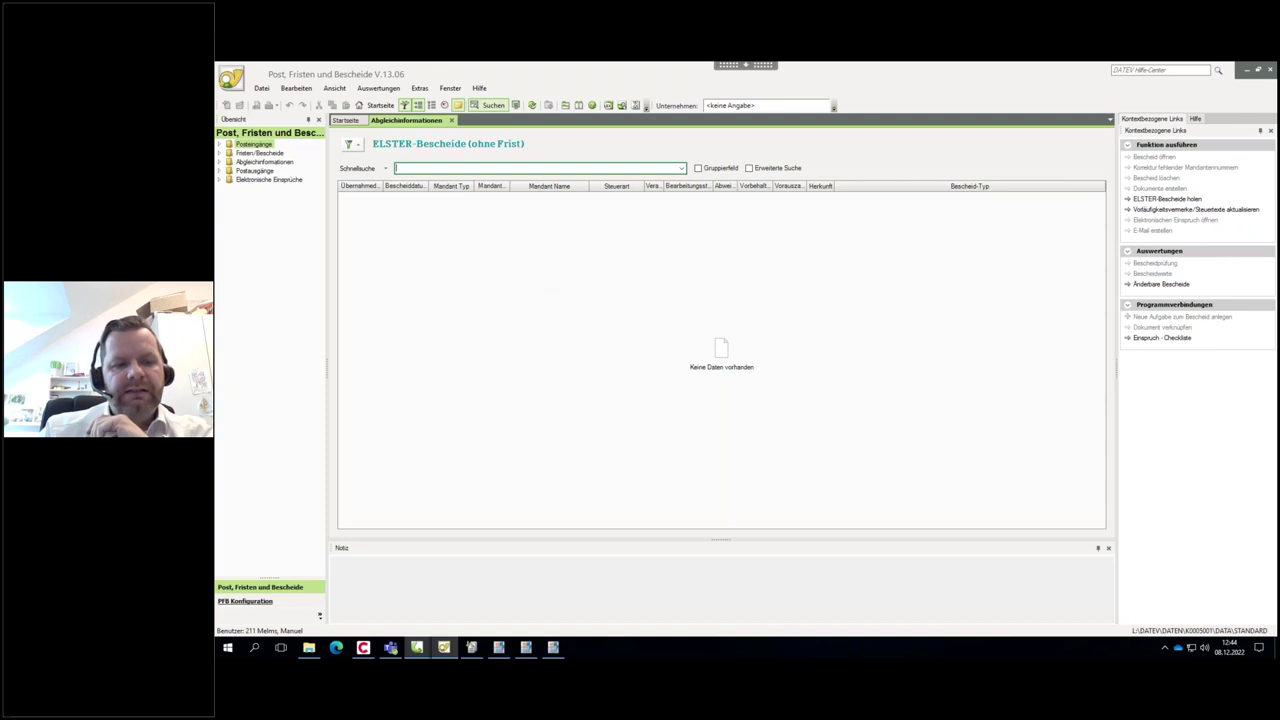
pyautogui.click(245, 601)
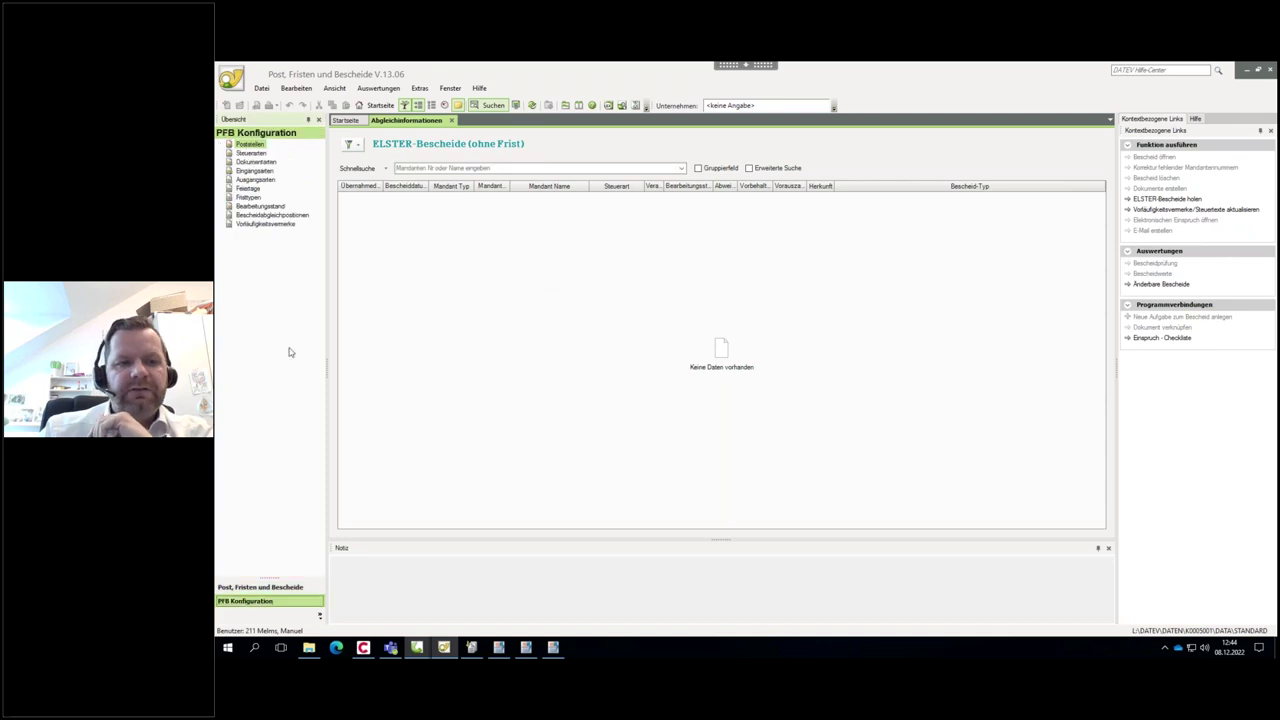
pyautogui.click(267, 171)
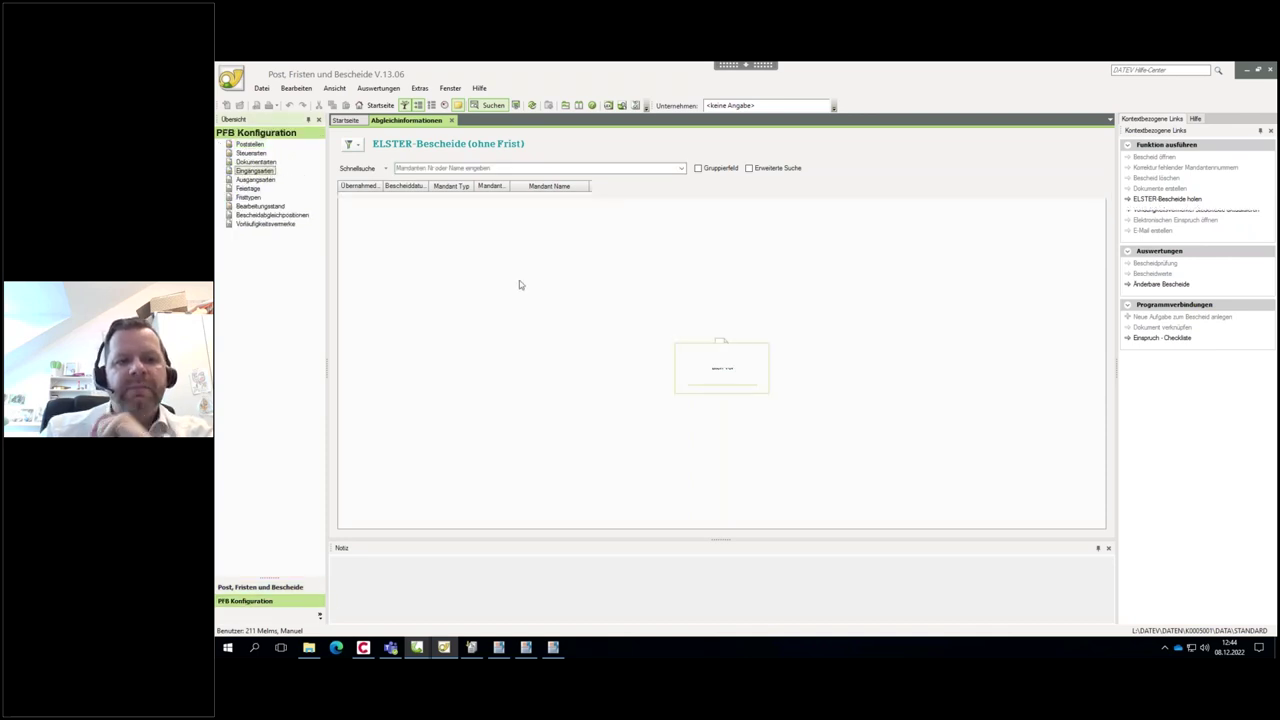
pyautogui.click(475, 327)
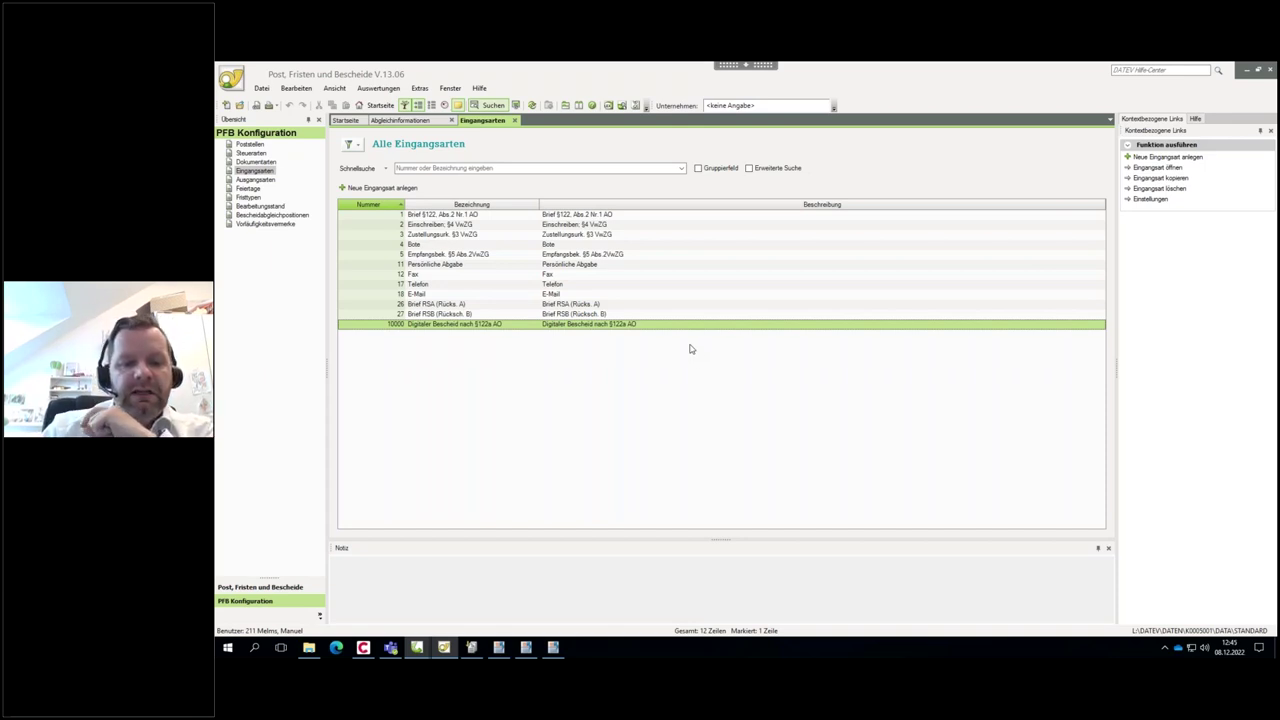
# Glance at Scan1 in the Dokumentenkorb, return to Post, Fristen und Bescheide and show the ELSTER-Bescheide (ohne Frist) list.
pyautogui.click(471, 647)
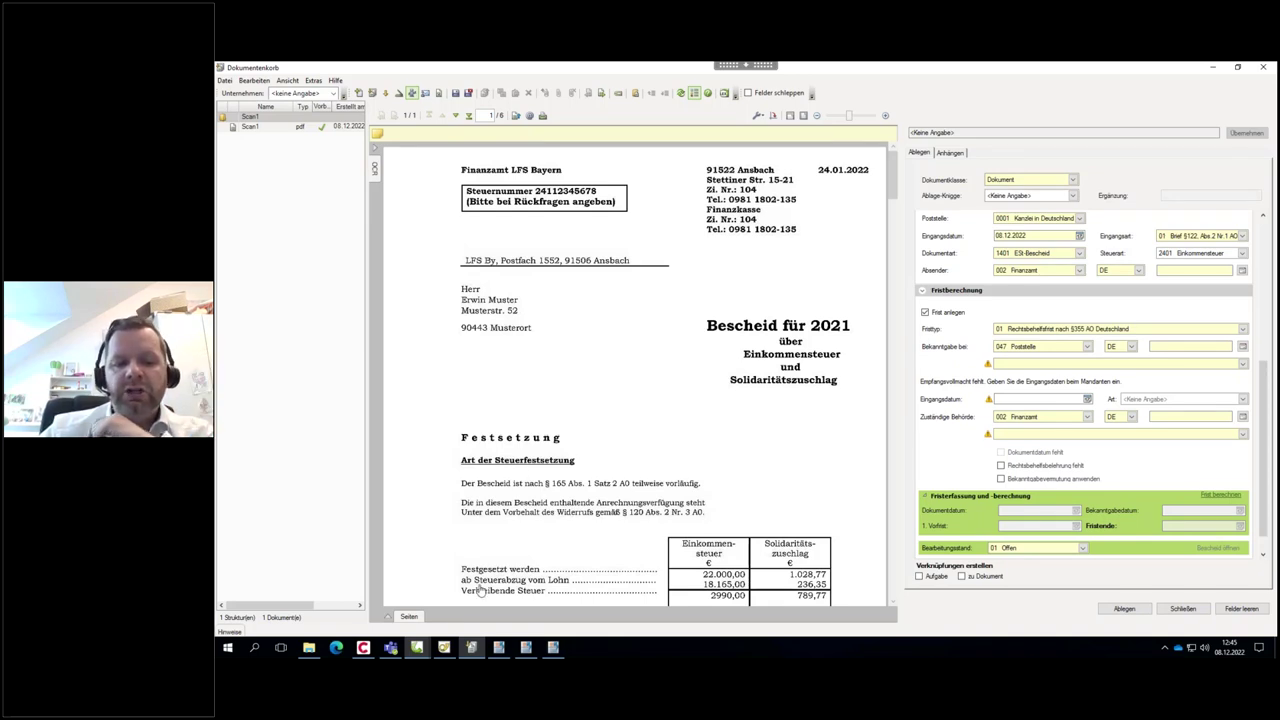
pyautogui.click(449, 650)
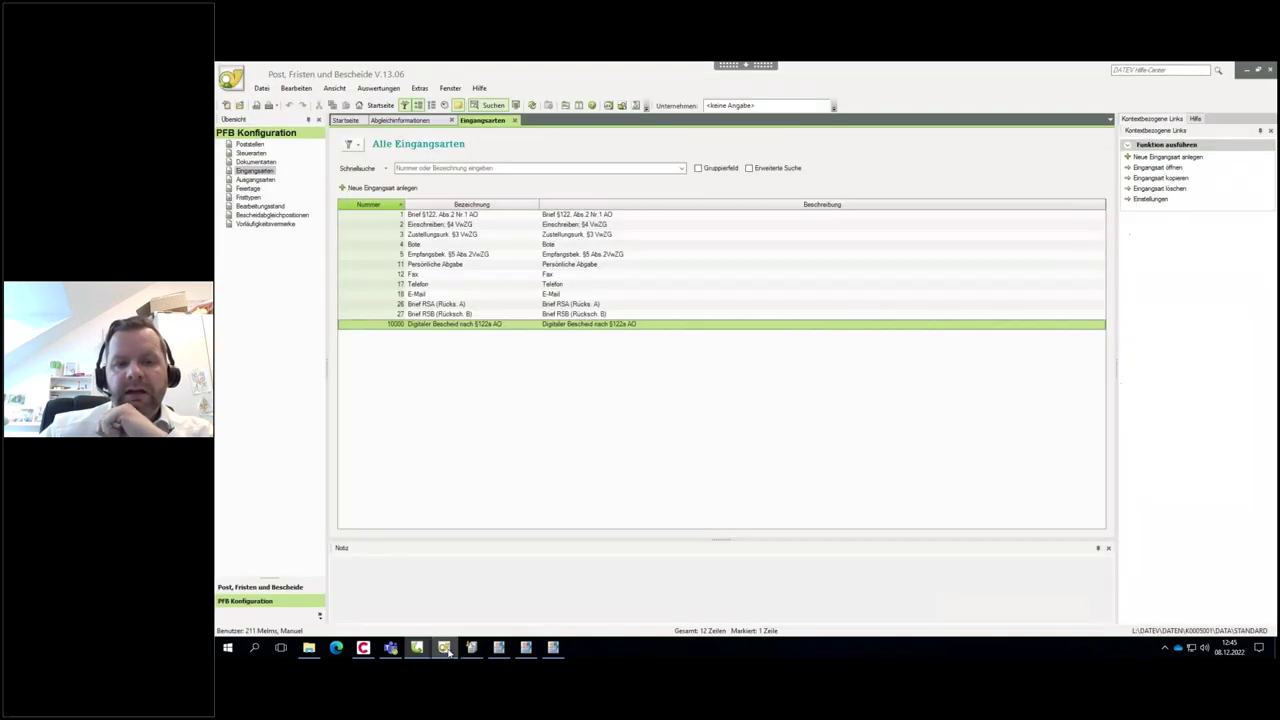
pyautogui.click(401, 120)
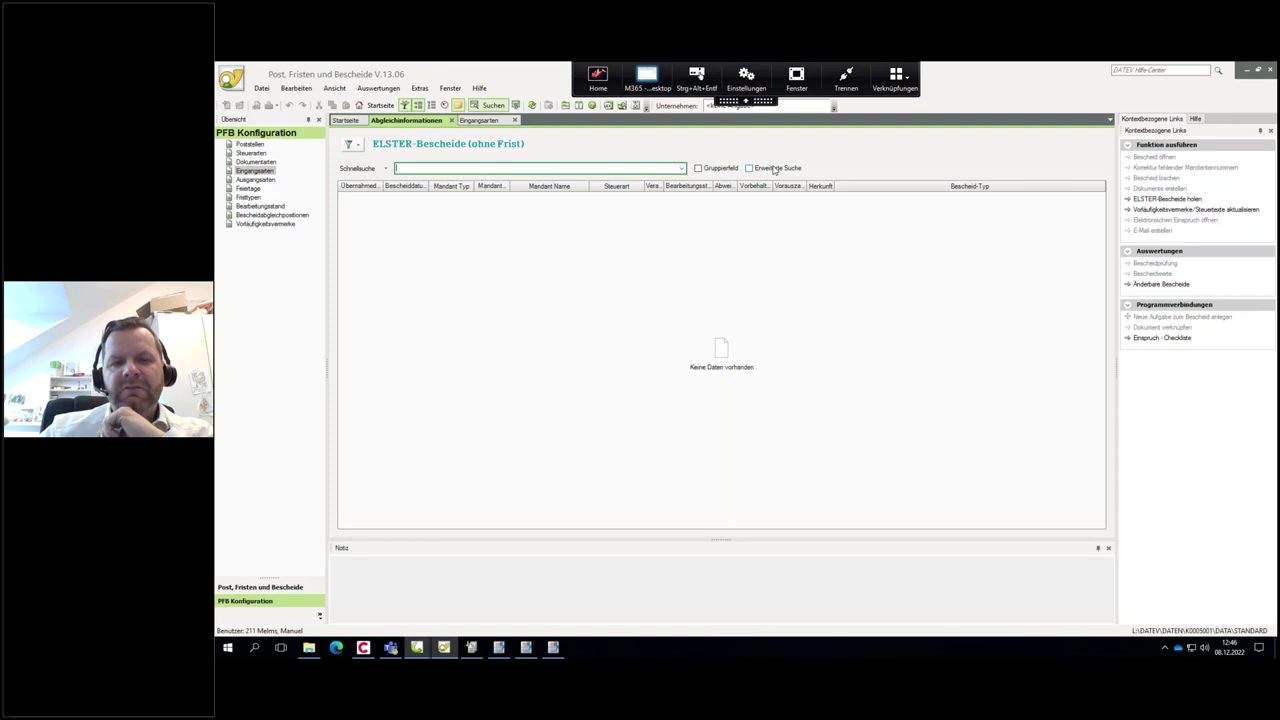
# Show the Kanzlei's Noch nicht festgeschrieben incoming items and display the actions available for the entry from 17.11.2022.
pyautogui.click(598, 78)
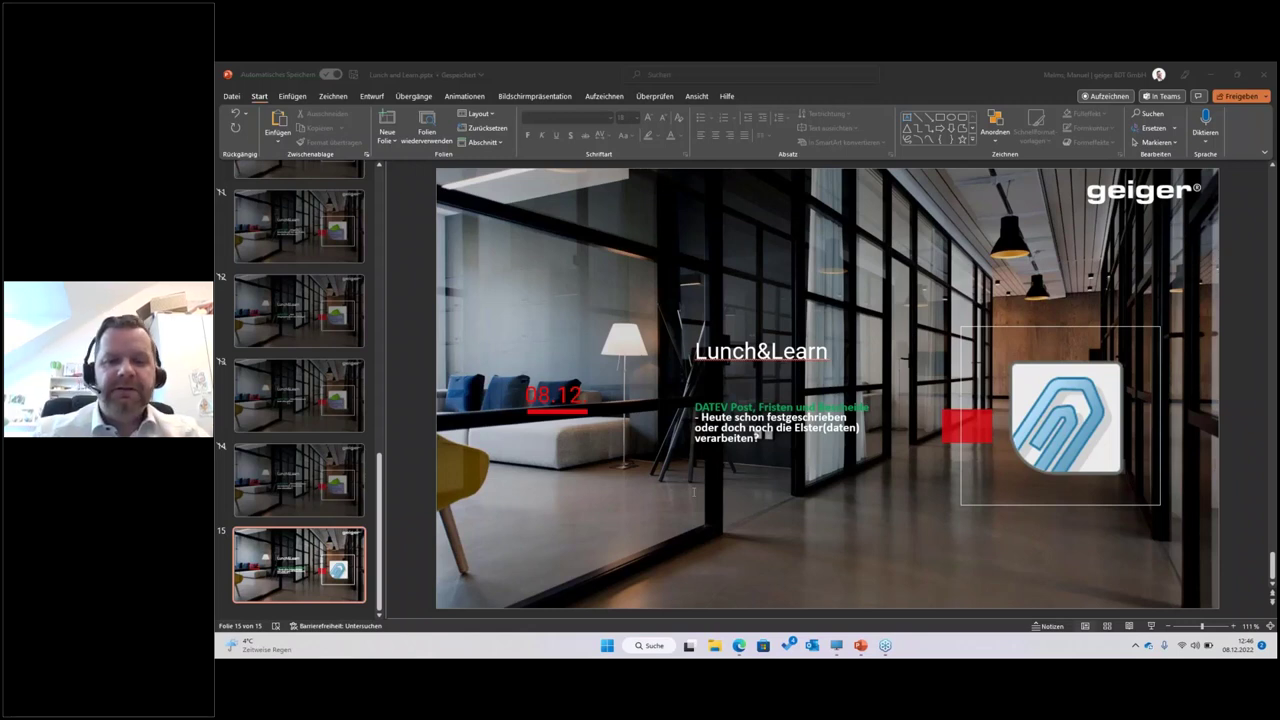
pyautogui.click(836, 645)
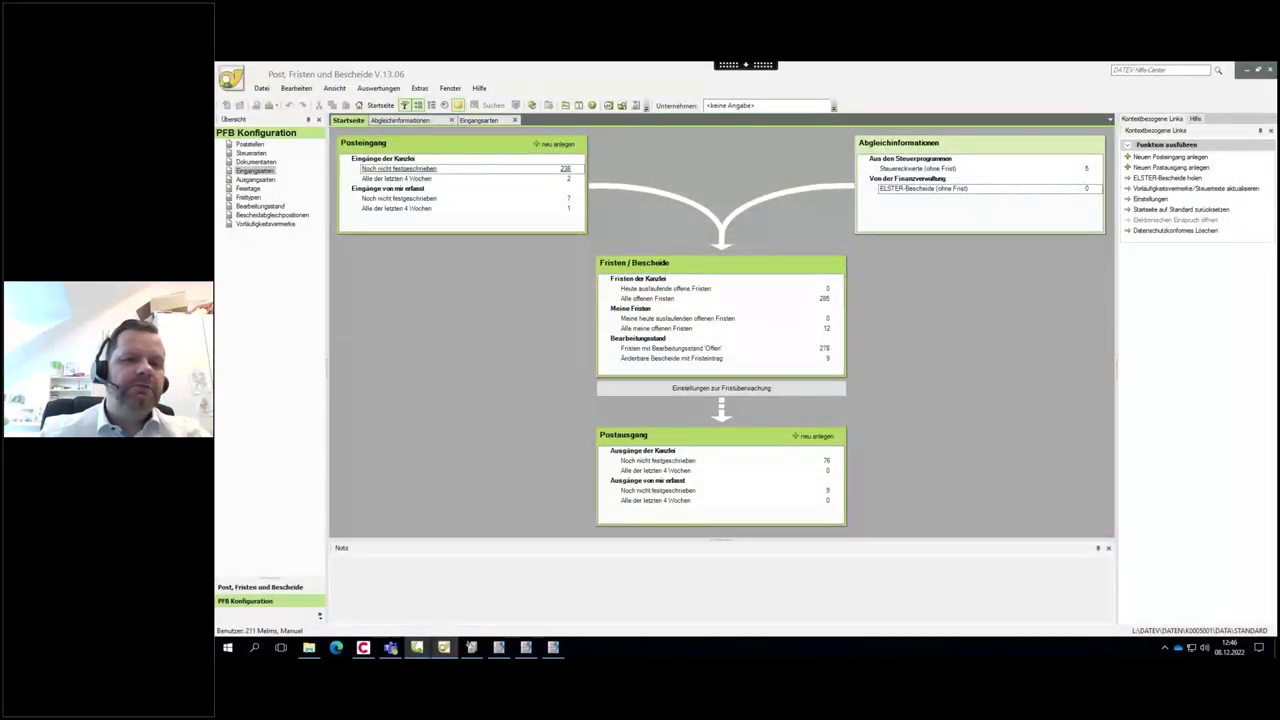
pyautogui.click(430, 168)
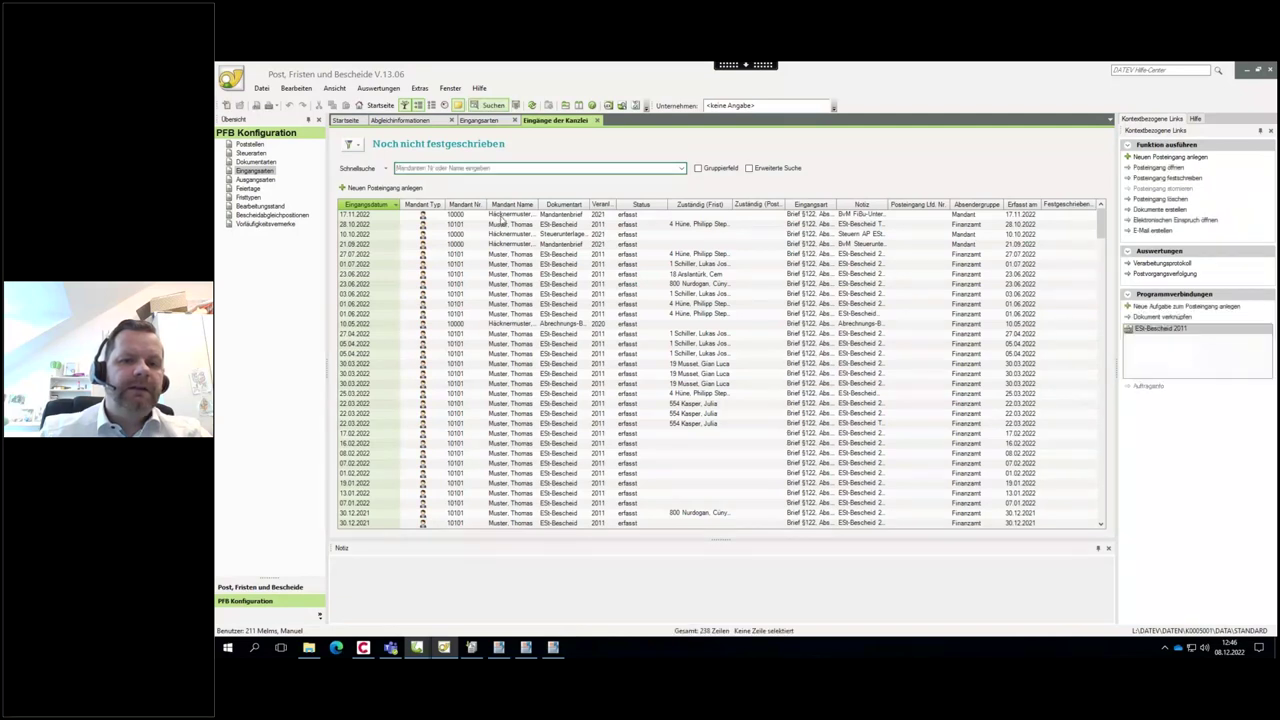
pyautogui.rightClick(500, 217)
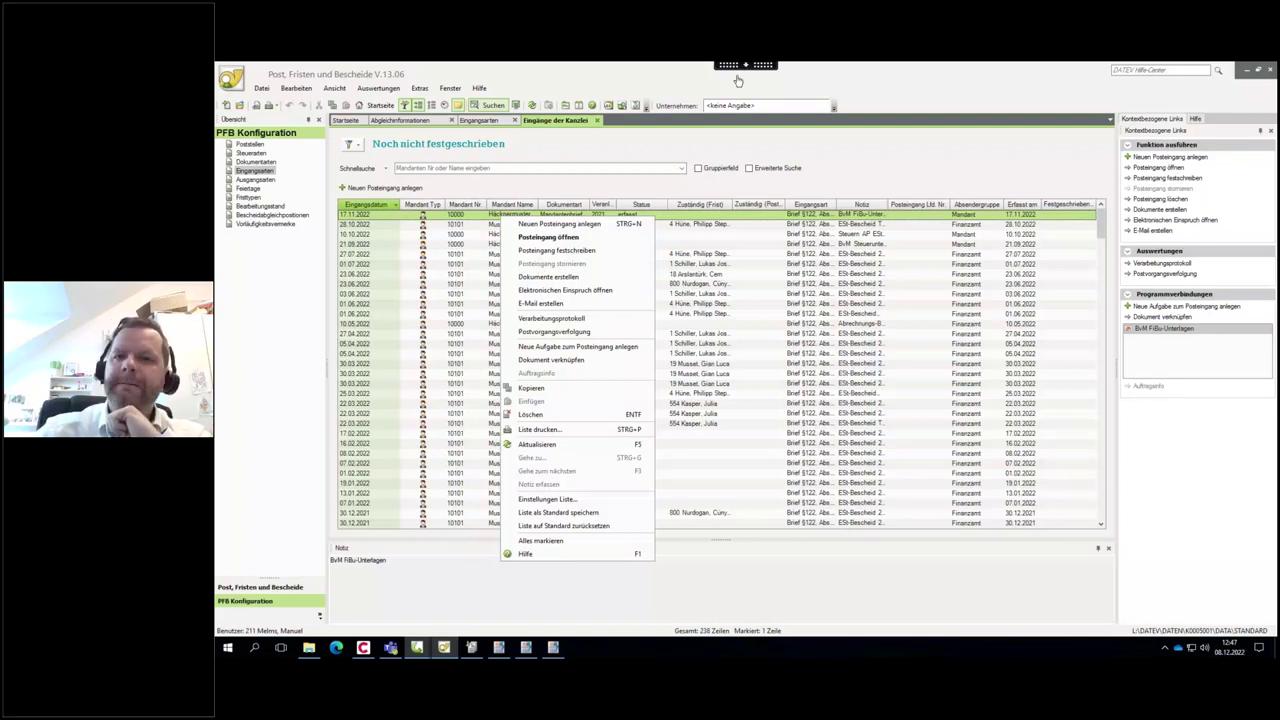
# Switch to the Dokumentenkorb and select the Scan1 PDF document.
pyautogui.click(602, 80)
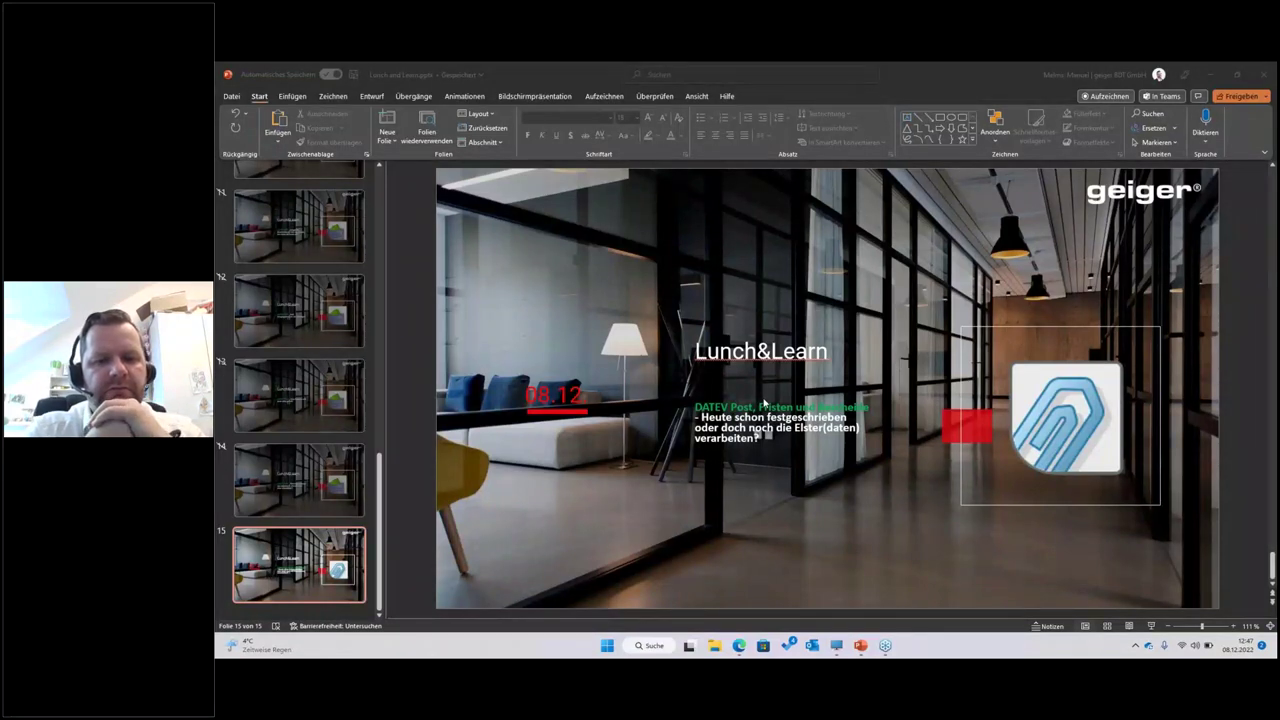
pyautogui.click(837, 645)
pyautogui.hotkey('alt', 'Tab')
pyautogui.click(255, 127)
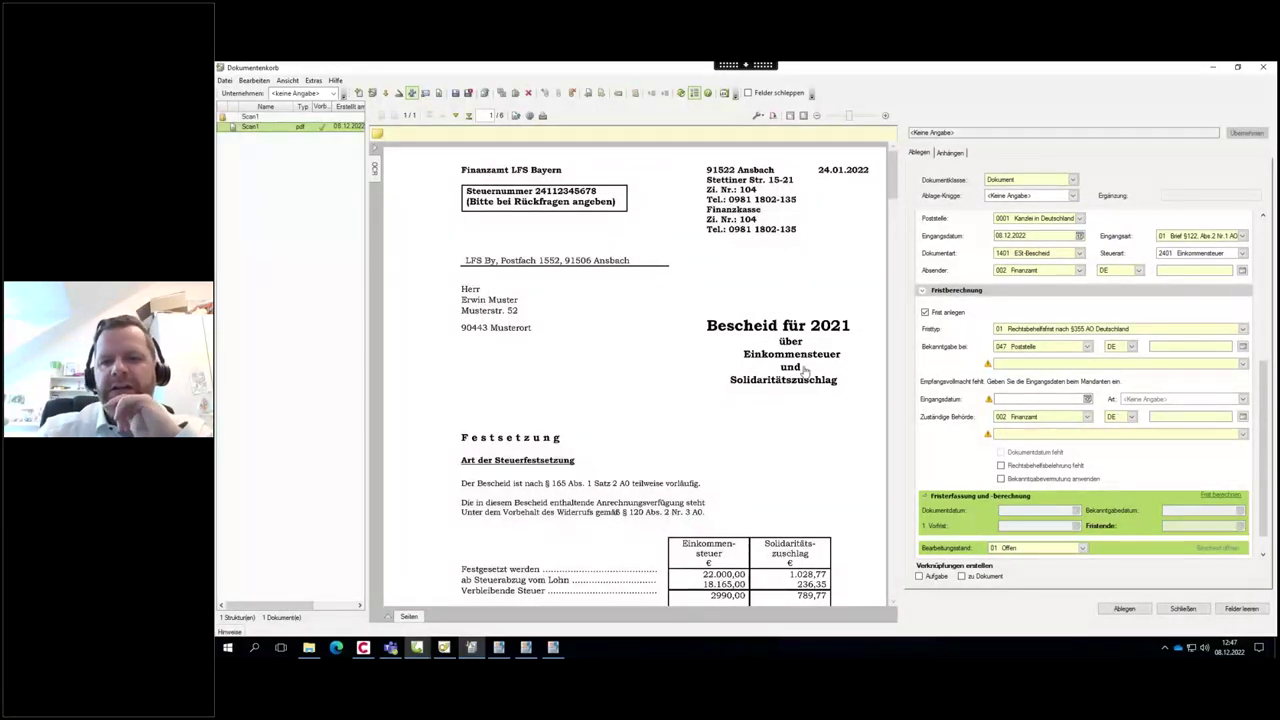
# Enable Posteingang anlegen for Scan1 and expand its Fristberechnung section.
pyautogui.moveTo(1264, 380)
pyautogui.mouseDown()
pyautogui.moveTo(1264, 296)
pyautogui.moveTo(1264, 362)
pyautogui.mouseUp()
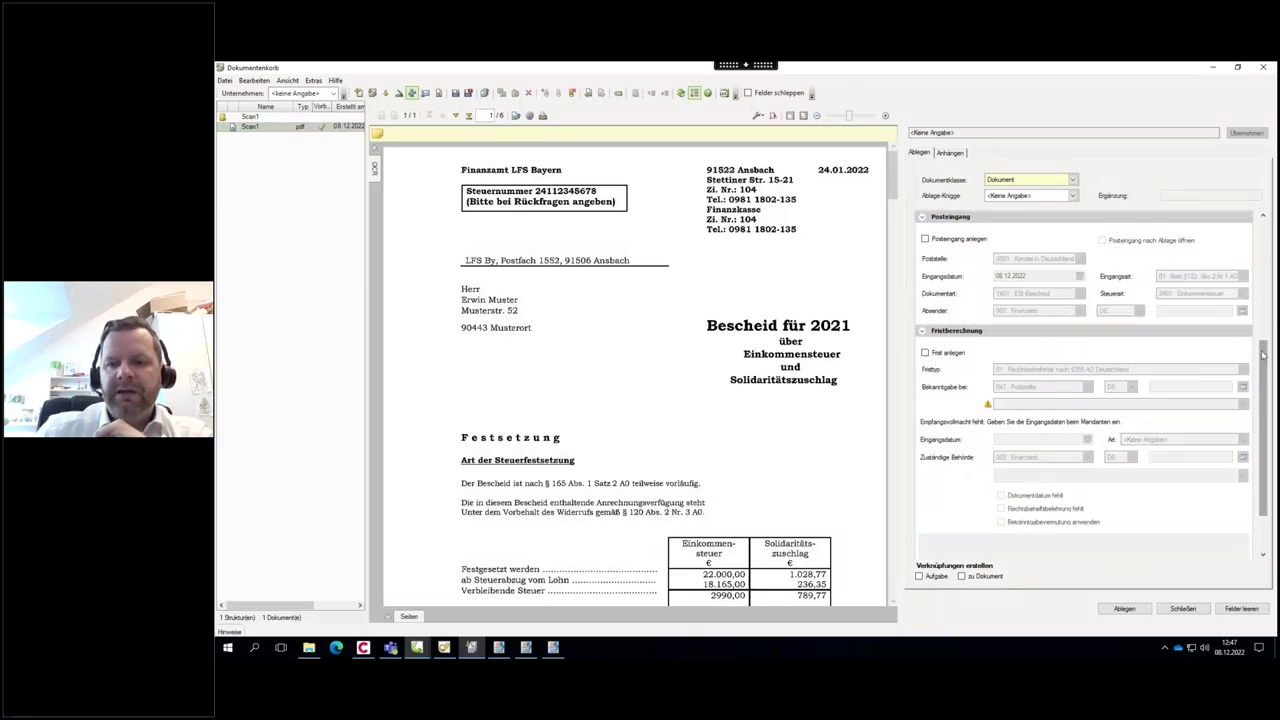
pyautogui.click(945, 331)
pyautogui.click(948, 436)
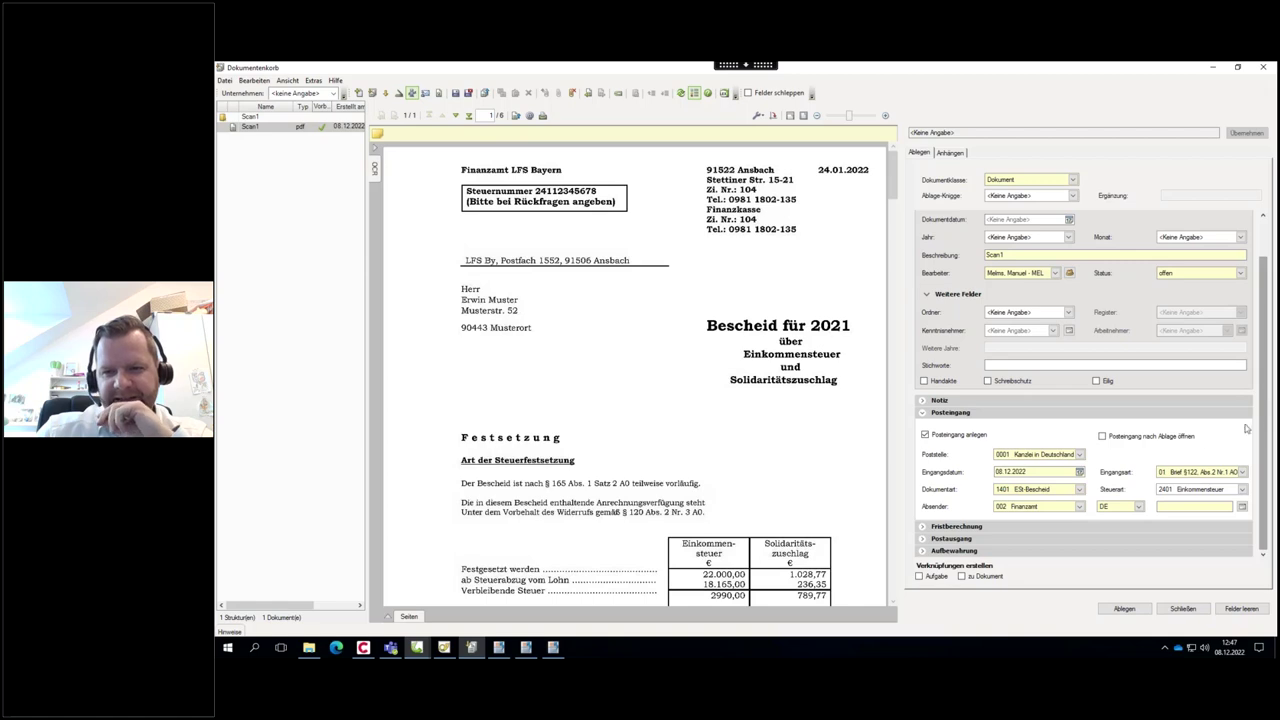
pyautogui.click(958, 527)
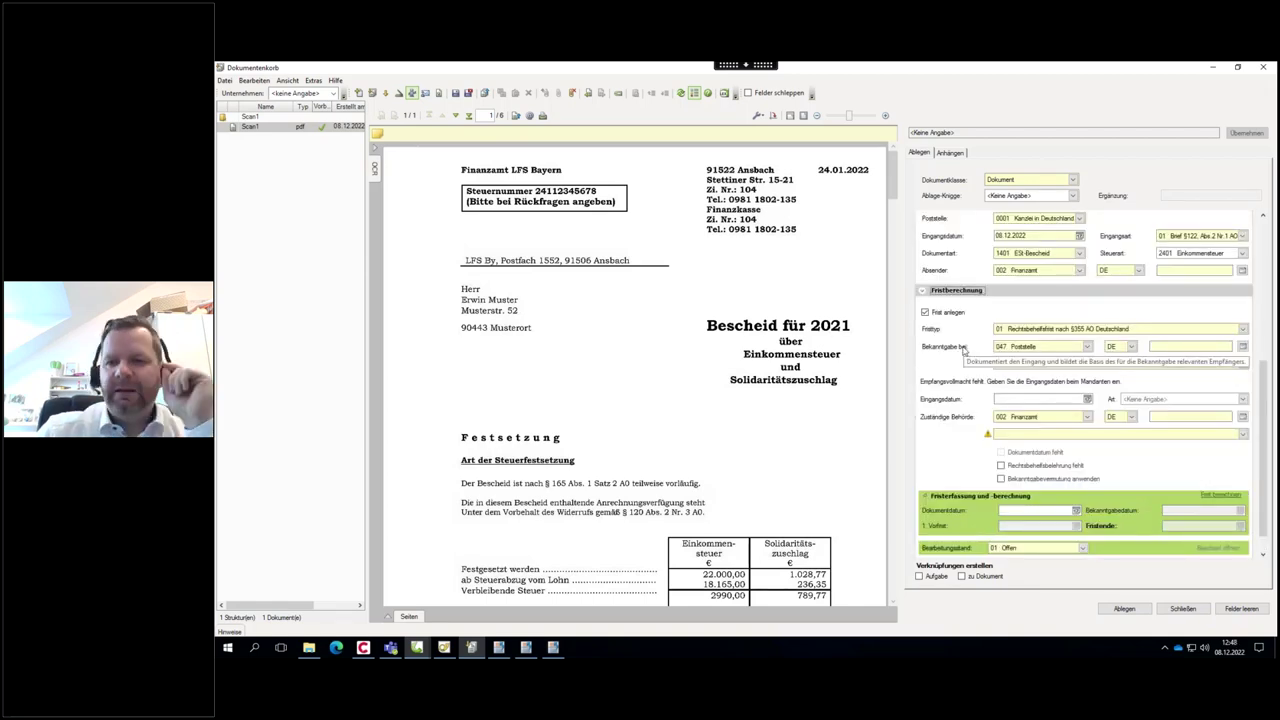
# Change the Dokumentart of Scan1's Posteingang to Finanzamtsbrief.
pyautogui.click(1058, 254)
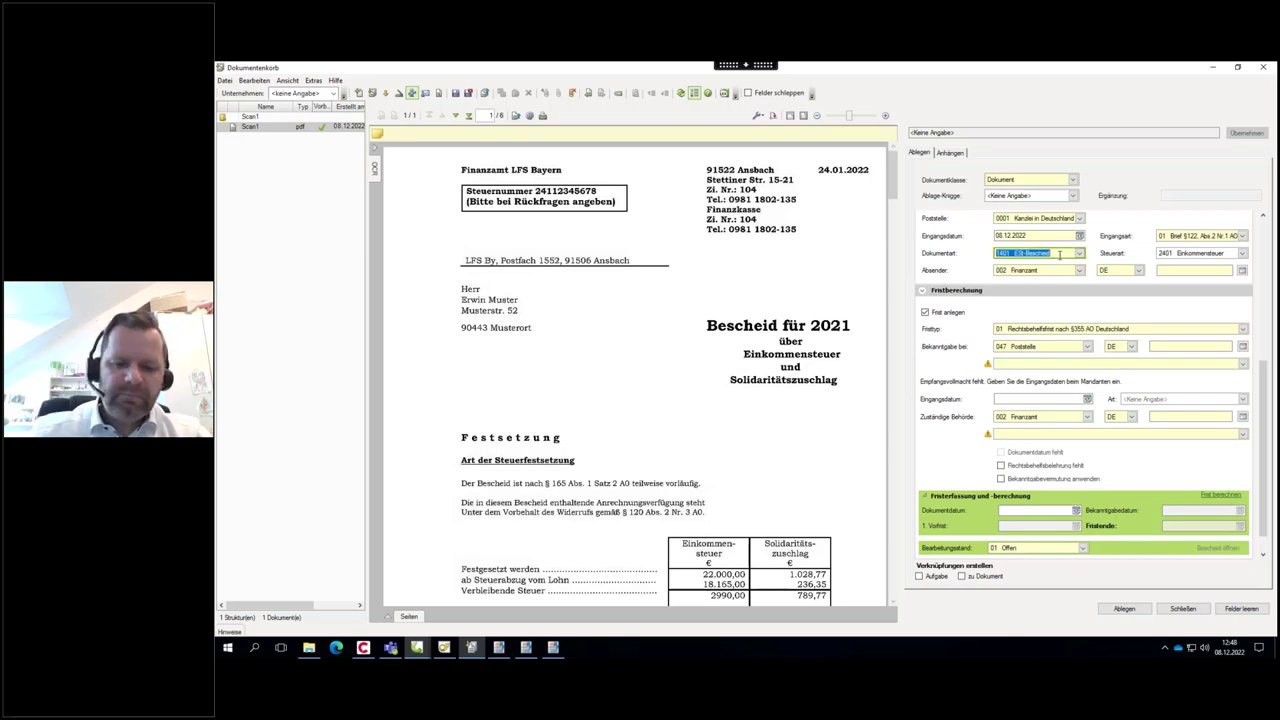
pyautogui.write('besc')
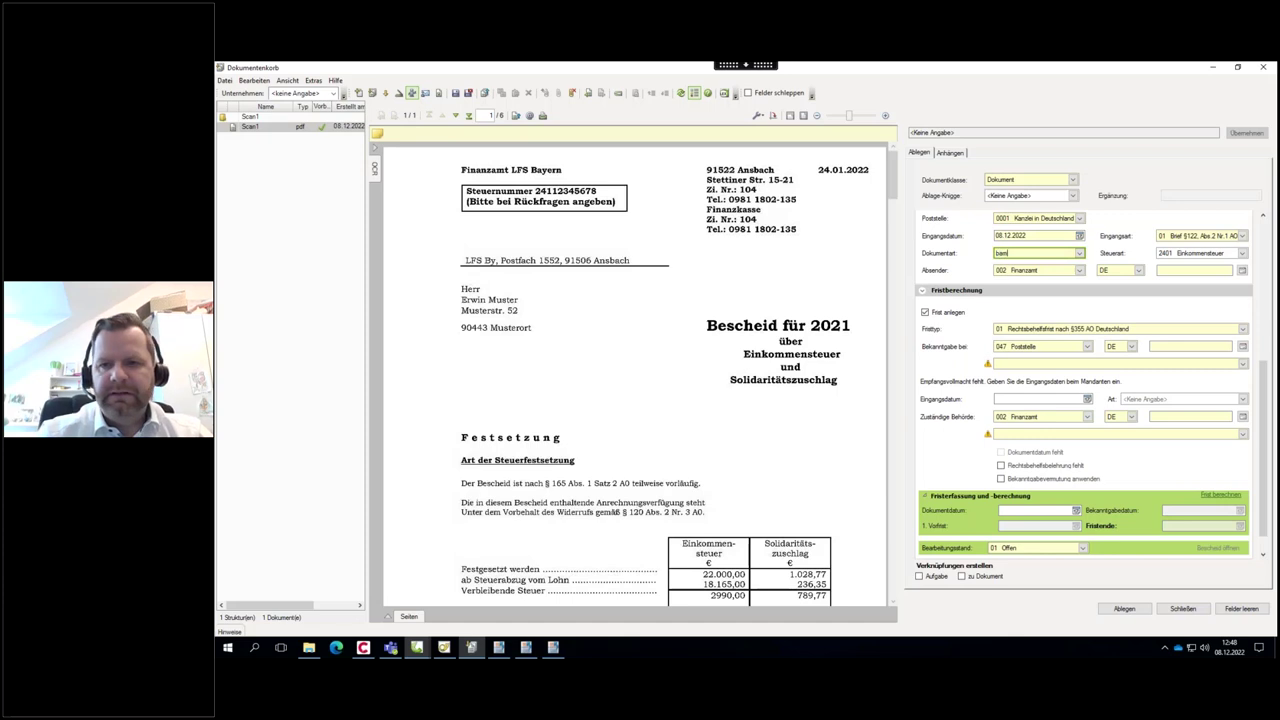
pyautogui.press('BackSpace')
pyautogui.press('BackSpace')
pyautogui.press('BackSpace')
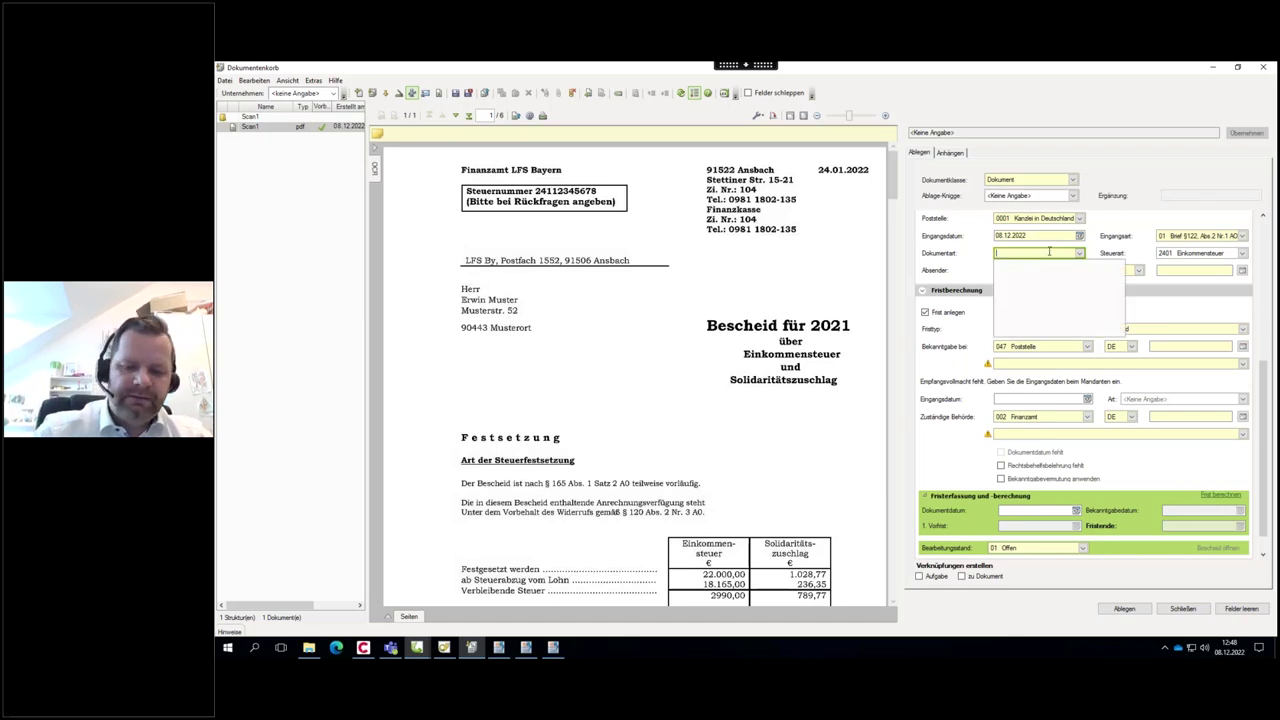
pyautogui.write('finan')
pyautogui.click(1050, 264)
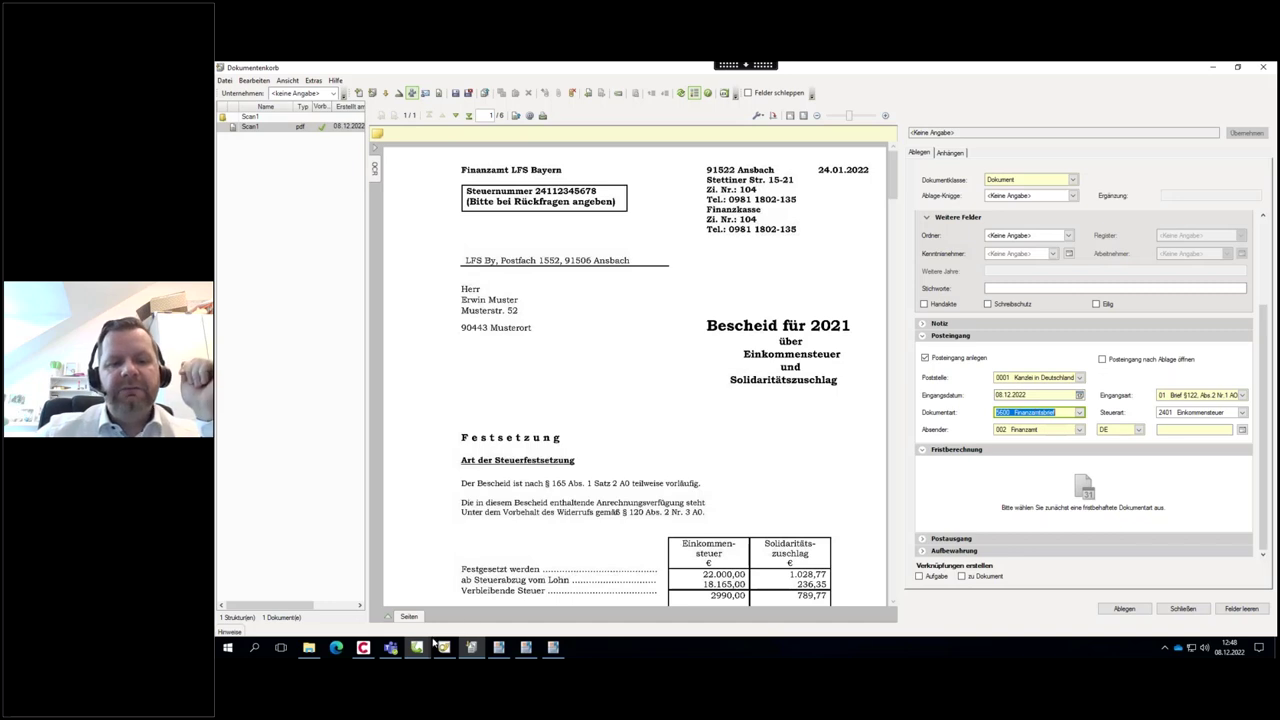
pyautogui.press('Return')
# Switch to Post, Fristen und Bescheide, show the Dokumentarten in the PFB Konfiguration and copy document type 1401 ESt-Bescheid.
pyautogui.click(255, 162)
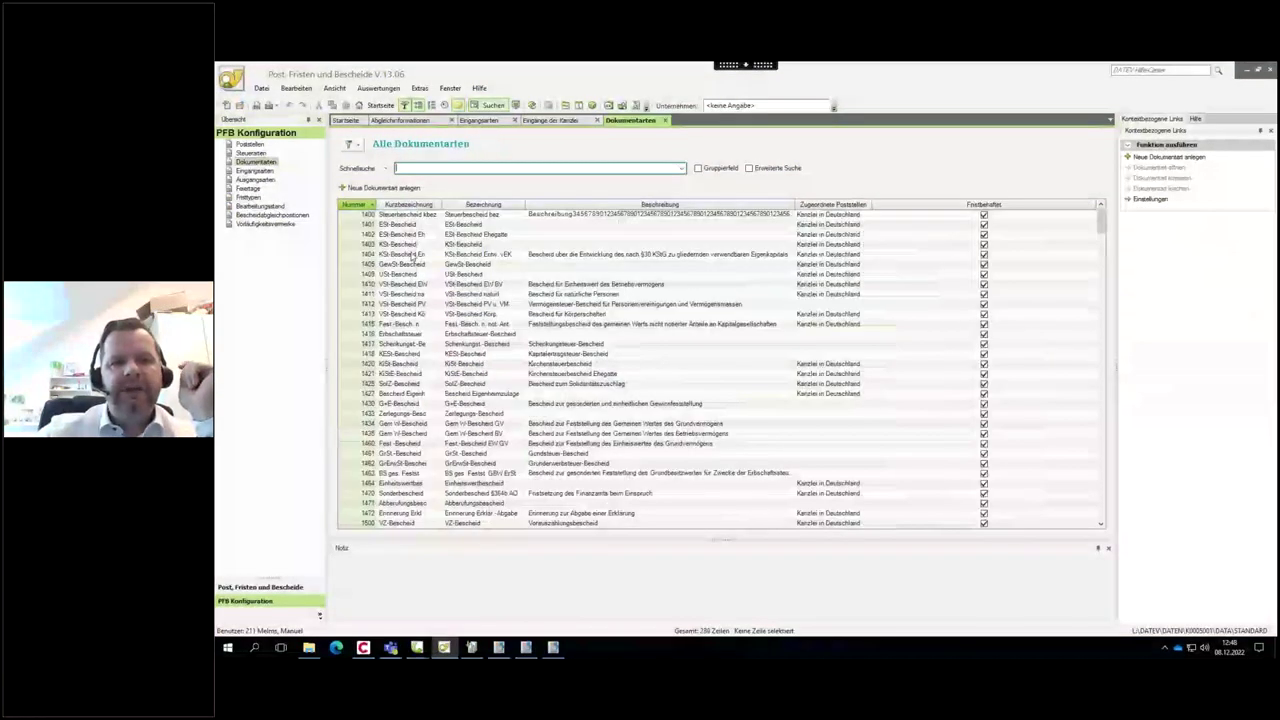
pyautogui.click(421, 229)
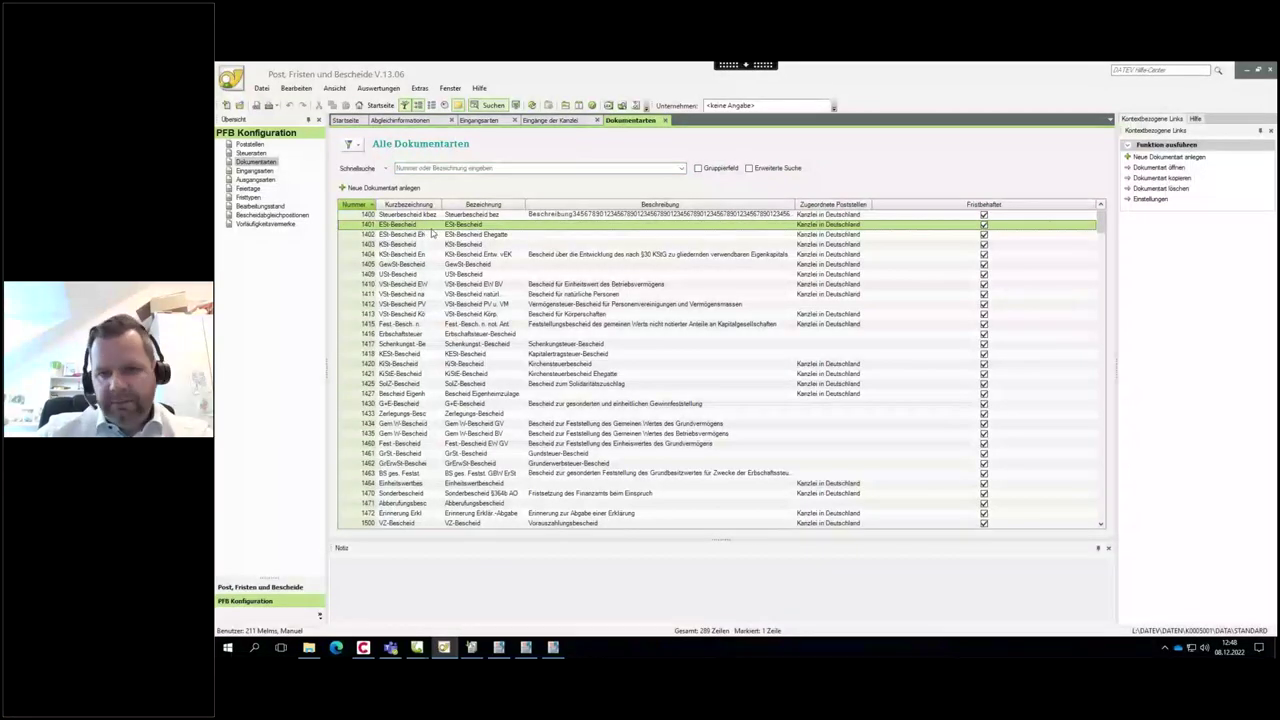
pyautogui.rightClick(431, 229)
pyautogui.click(480, 264)
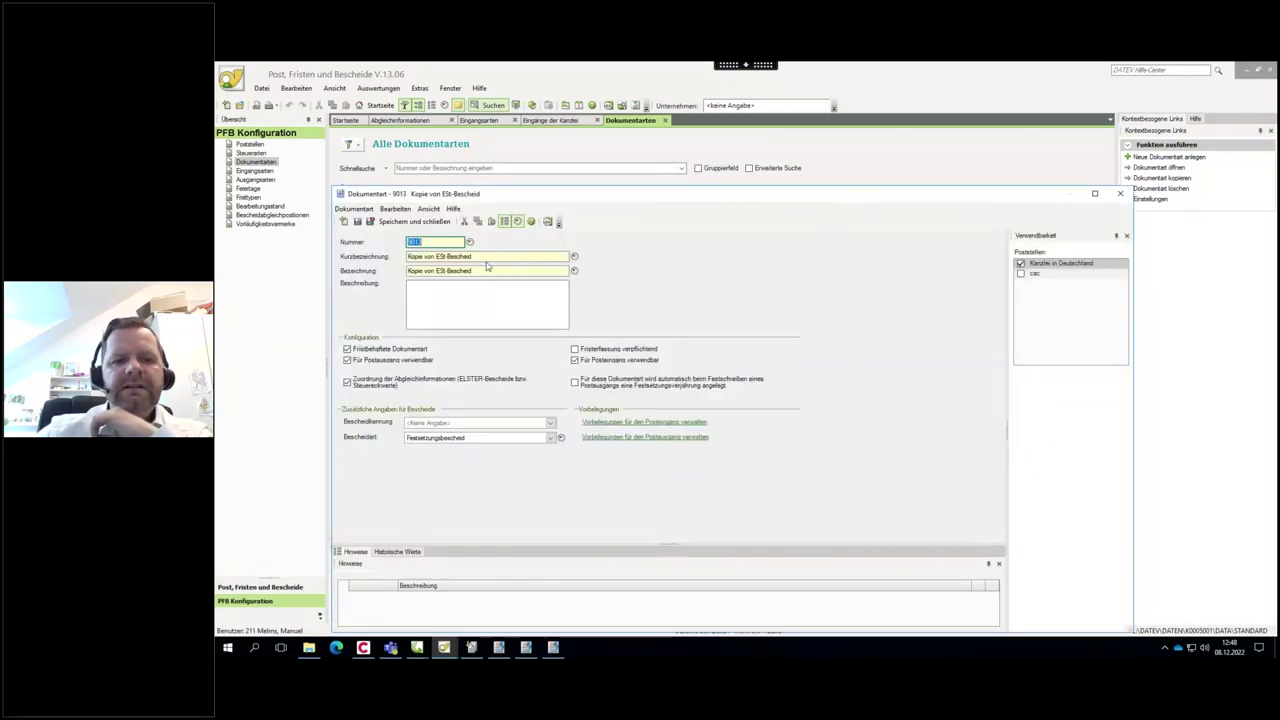
# Set the copied document type's Kurzbezeichnung to ESt-Bescheid ohne Frist.
pyautogui.moveTo(433, 256); pyautogui.dragTo(407, 256)
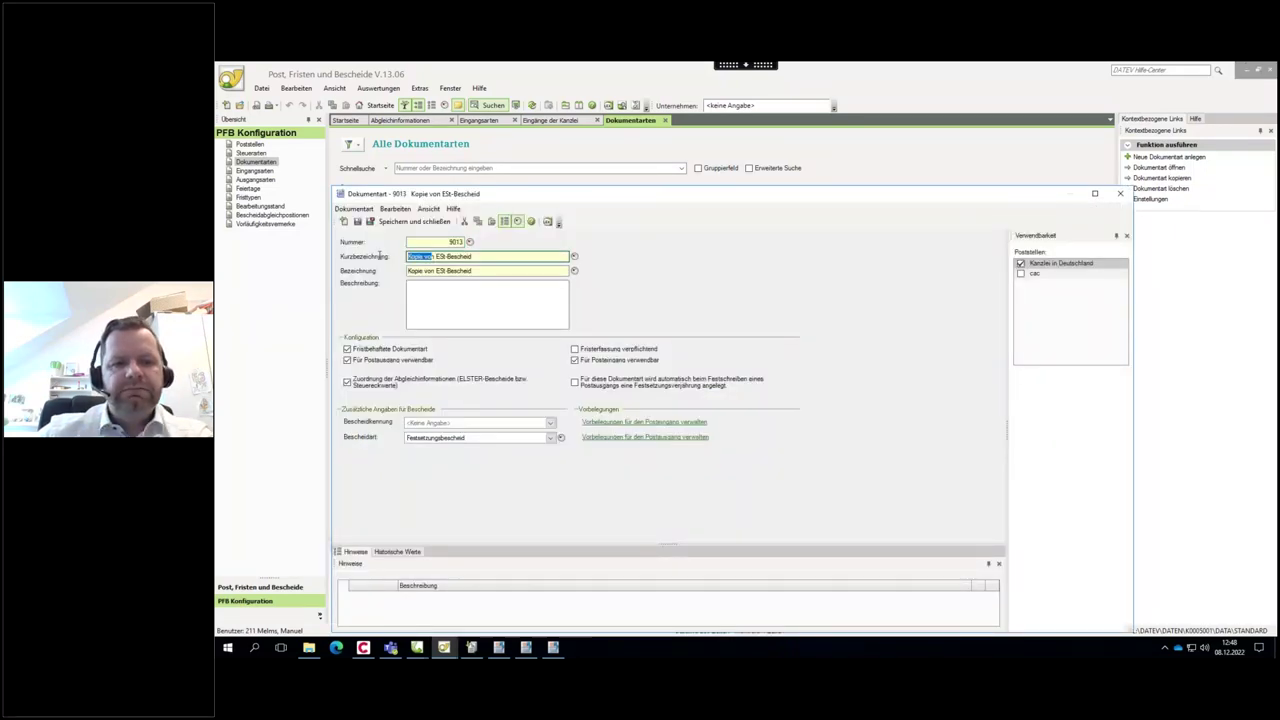
pyautogui.press('BackSpace')
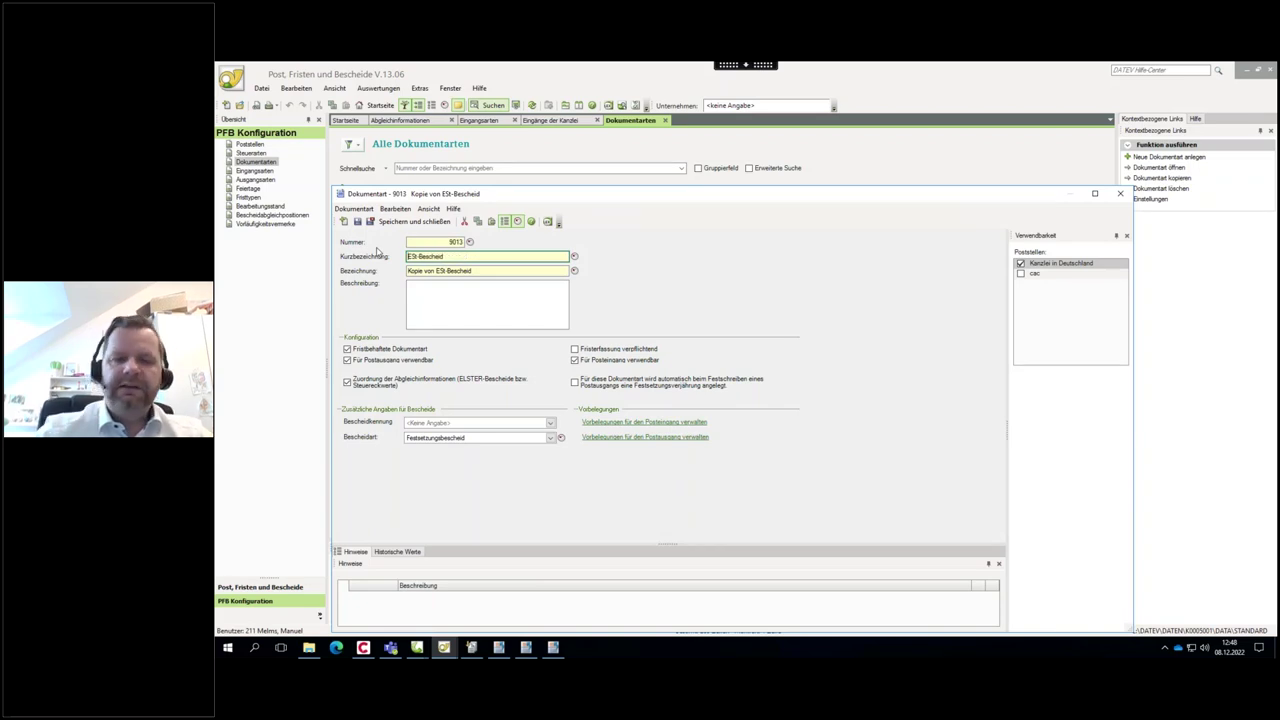
pyautogui.click(460, 257)
pyautogui.write('ohne Frist')
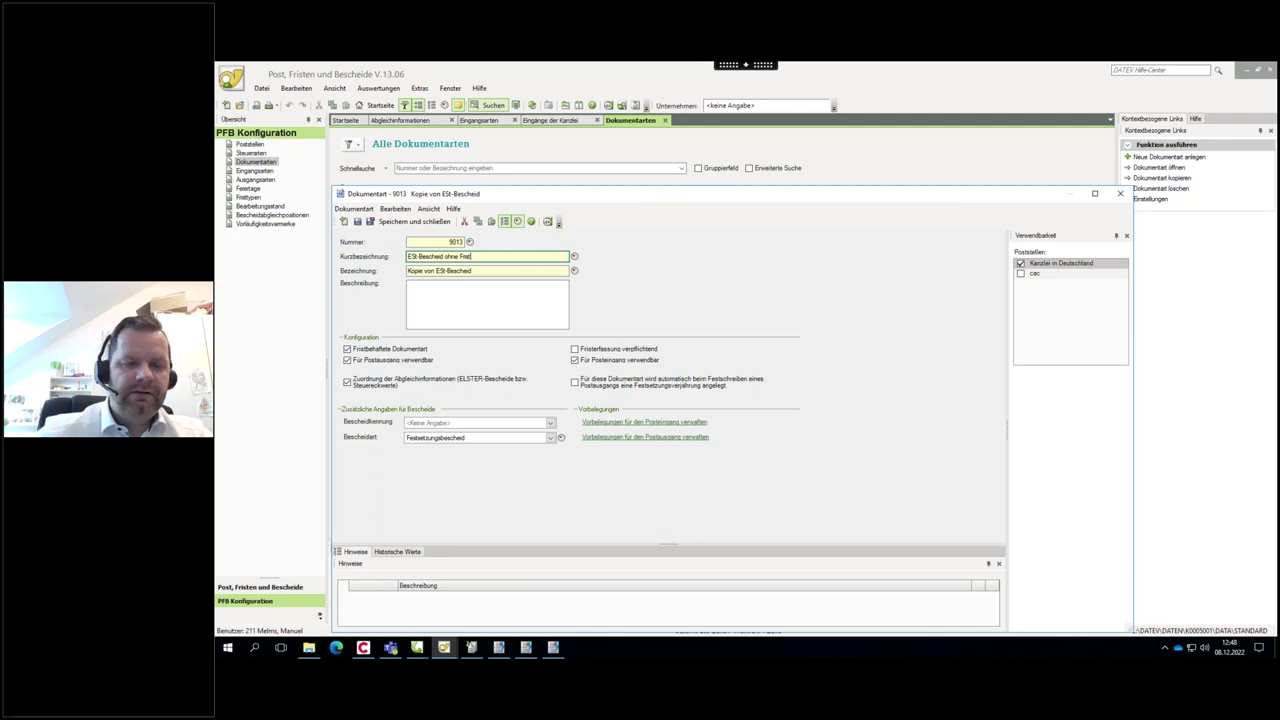
# Copy the Kurzbezeichnung into the Bezeichnung, disable Fristbehaftete Dokumentart and save and close the document type.
pyautogui.moveTo(476, 257); pyautogui.dragTo(406, 256)
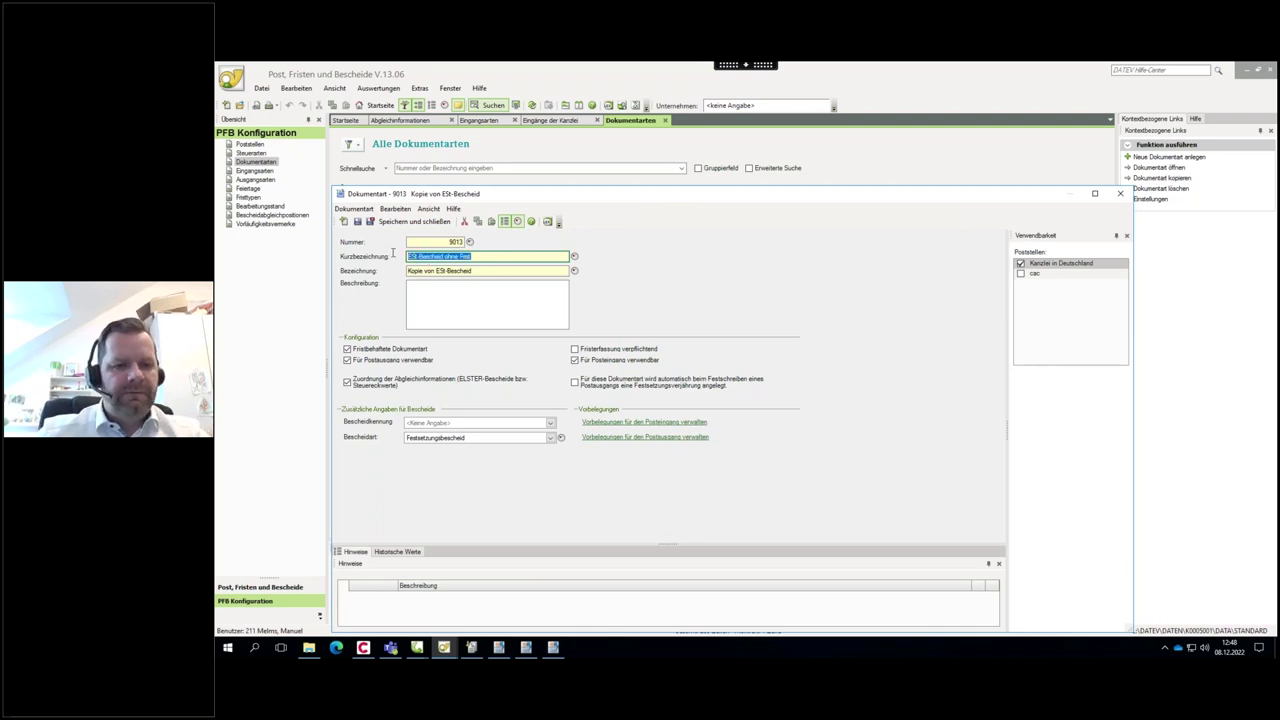
pyautogui.hotkey('ctrl', 'c')
pyautogui.moveTo(491, 270); pyautogui.dragTo(406, 270)
pyautogui.rightClick(406, 270)
pyautogui.click(455, 336)
pyautogui.click(347, 350)
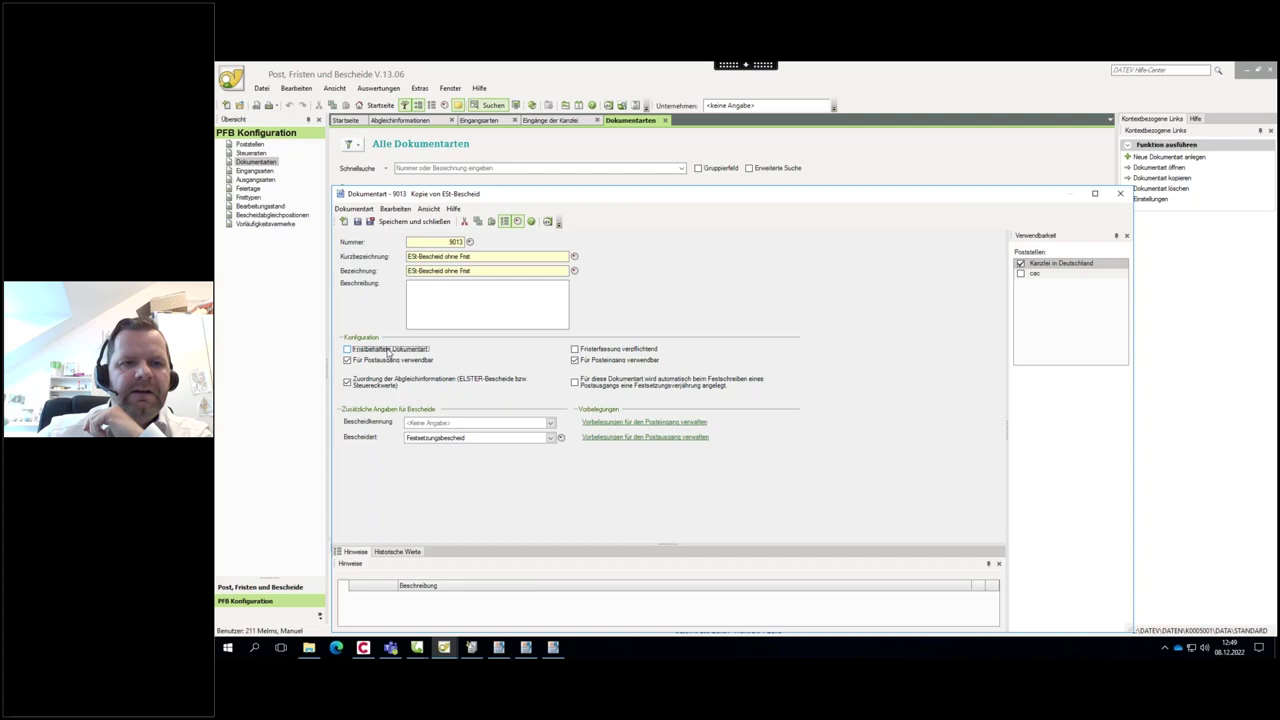
pyautogui.click(401, 223)
# Create a new Posteingang from the Post, Fristen und Bescheide start page with Dokumentart 1401 ESt-Bescheid.
pyautogui.click(285, 587)
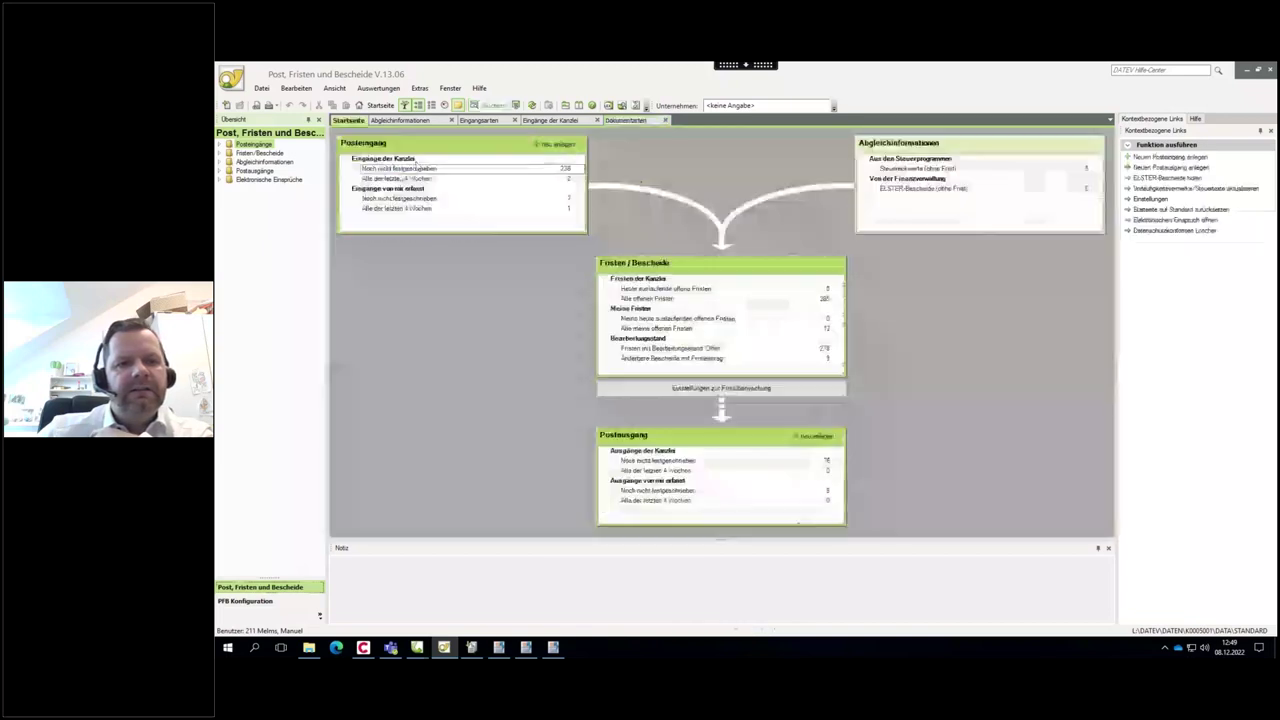
pyautogui.click(556, 143)
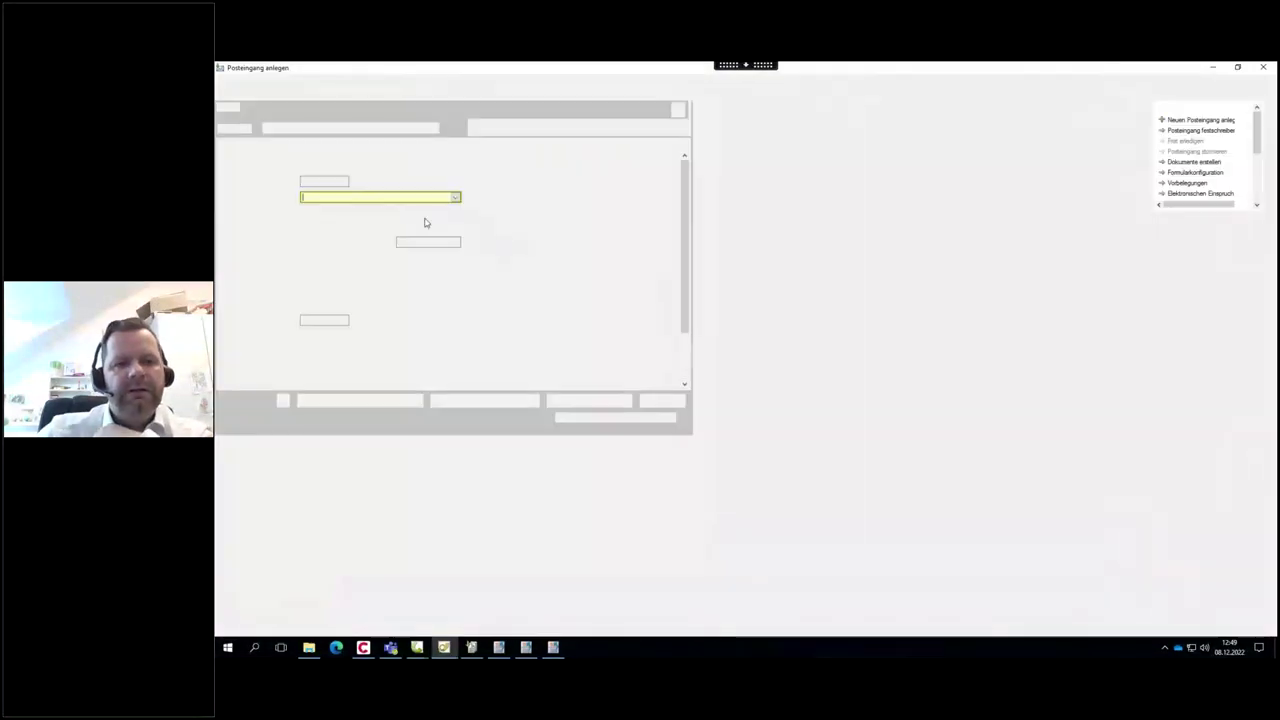
pyautogui.write('est-')
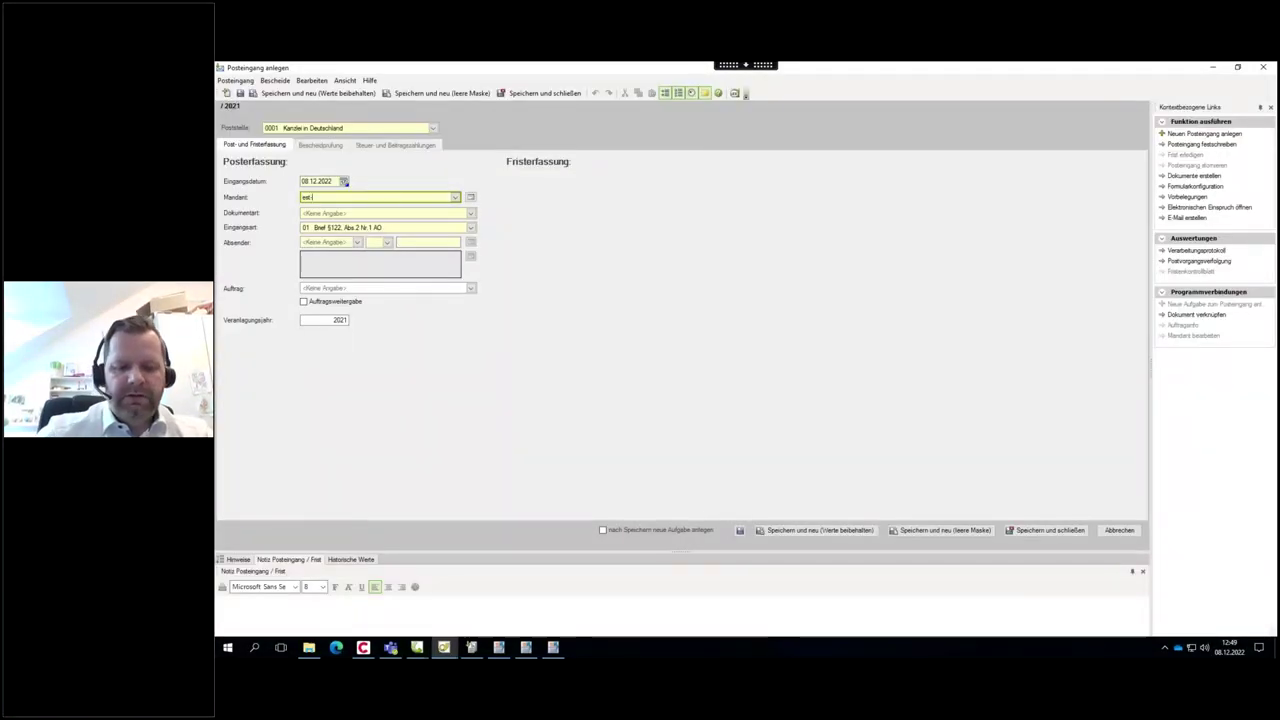
pyautogui.write('b')
pyautogui.press('BackSpace')
pyautogui.press('BackSpace')
pyautogui.press('BackSpace')
pyautogui.press('BackSpace')
pyautogui.press('BackSpace')
pyautogui.click(366, 213)
pyautogui.write('est-b')
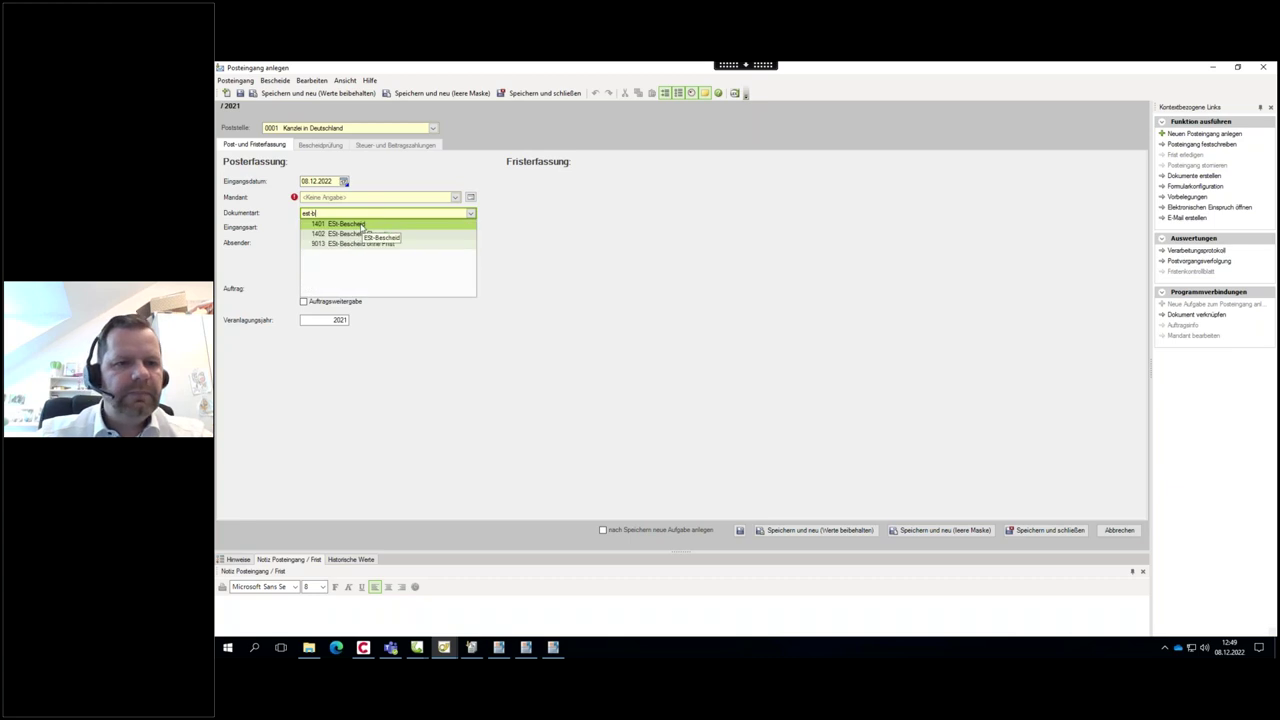
pyautogui.press('Return')
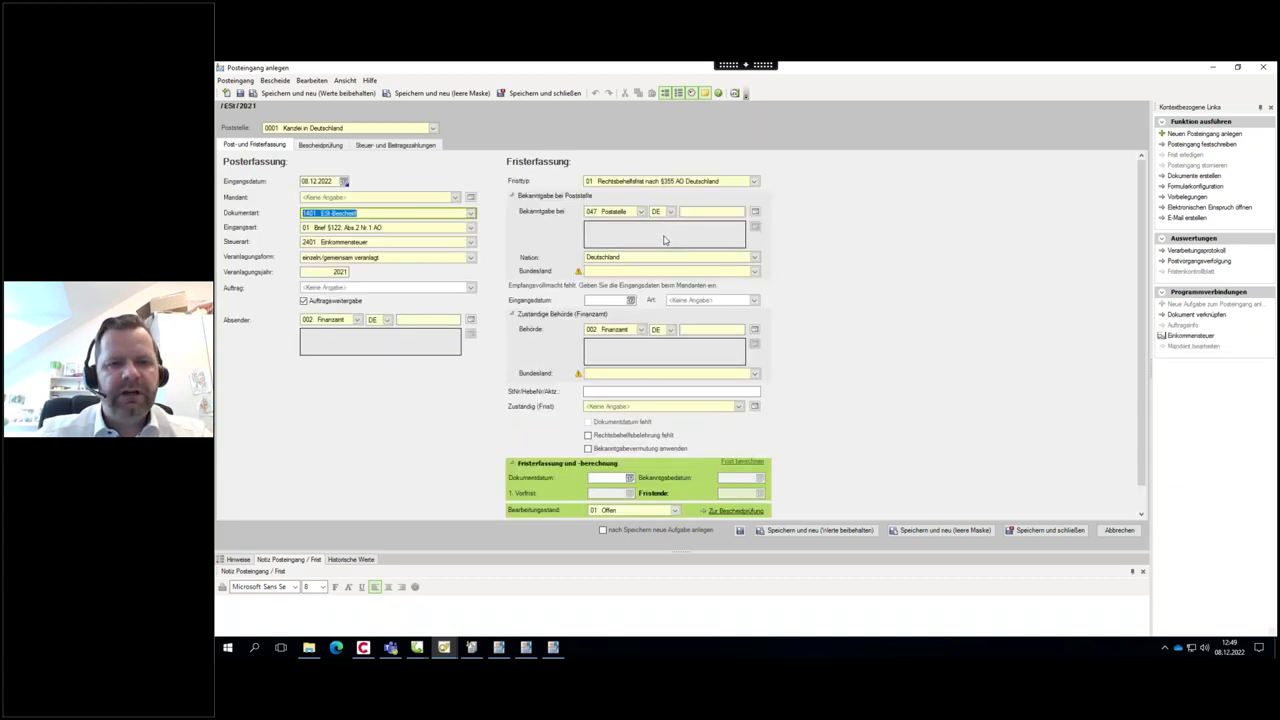
# Change the Posteingang's Dokumentart to 9013 ESt-Bescheid ohne Frist and glance at the PowerPoint presentation.
pyautogui.write('est-b')
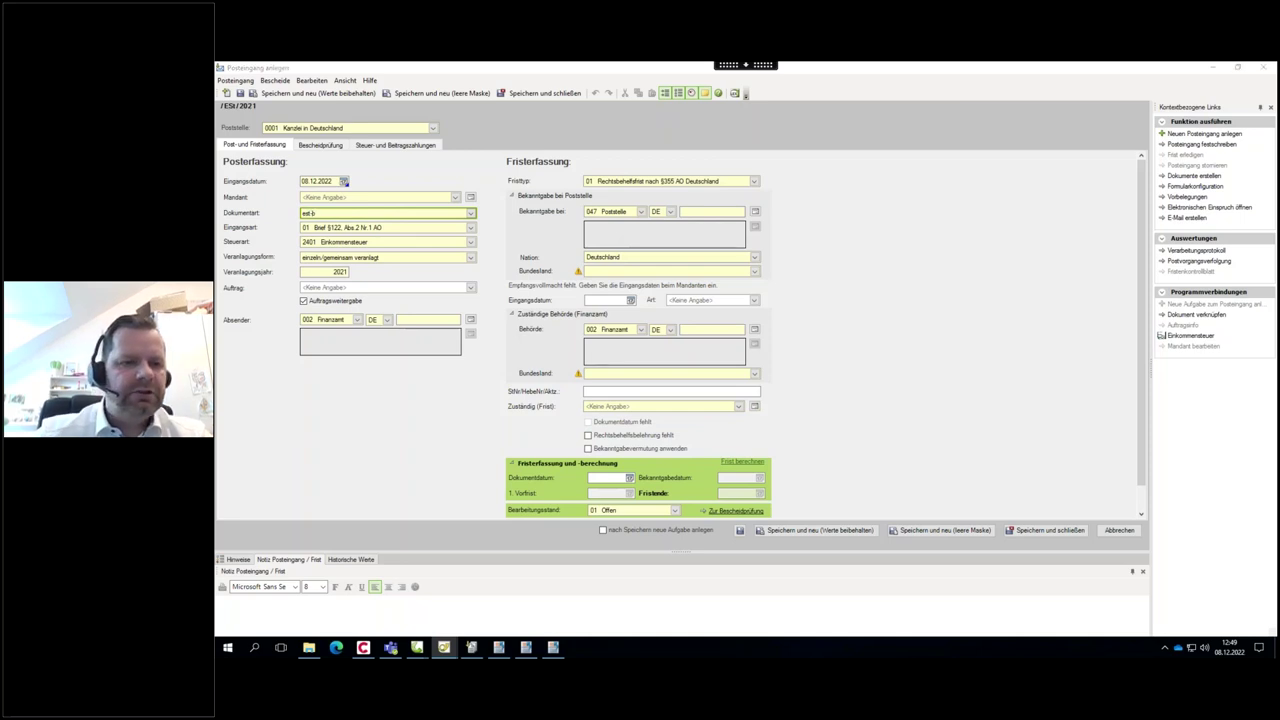
pyautogui.click(376, 246)
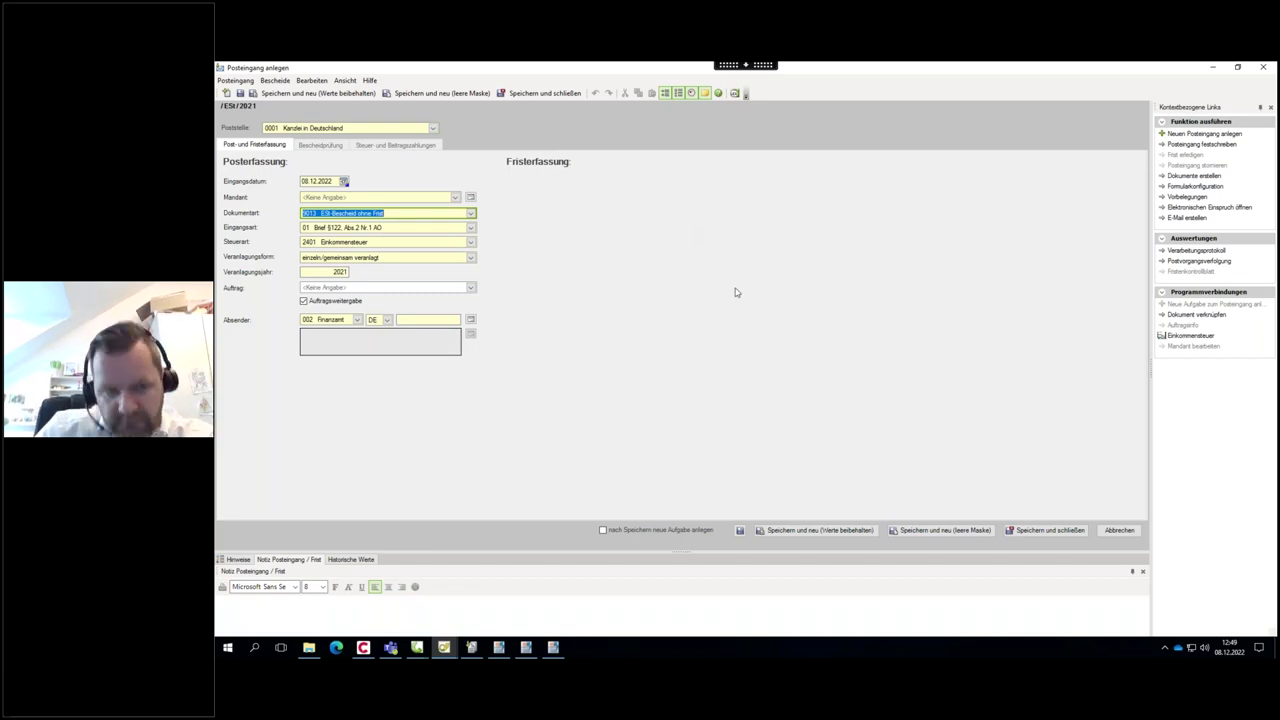
pyautogui.moveTo(737, 68)
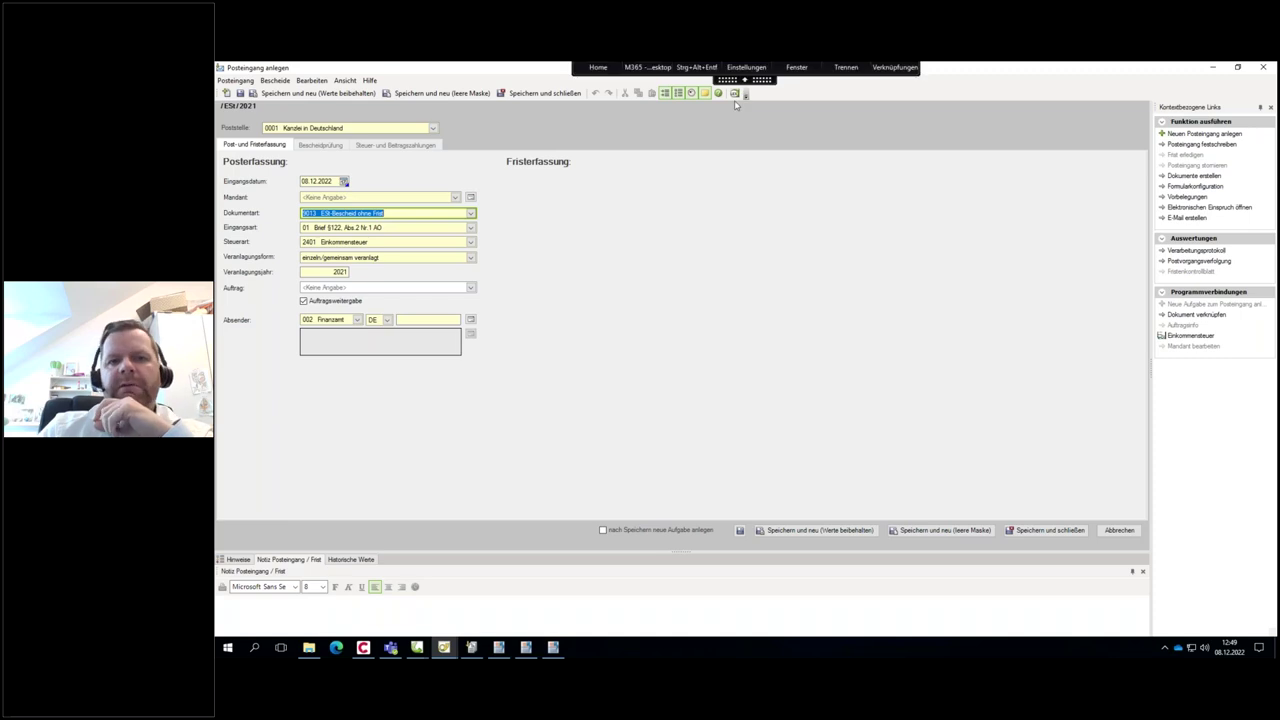
pyautogui.click(610, 90)
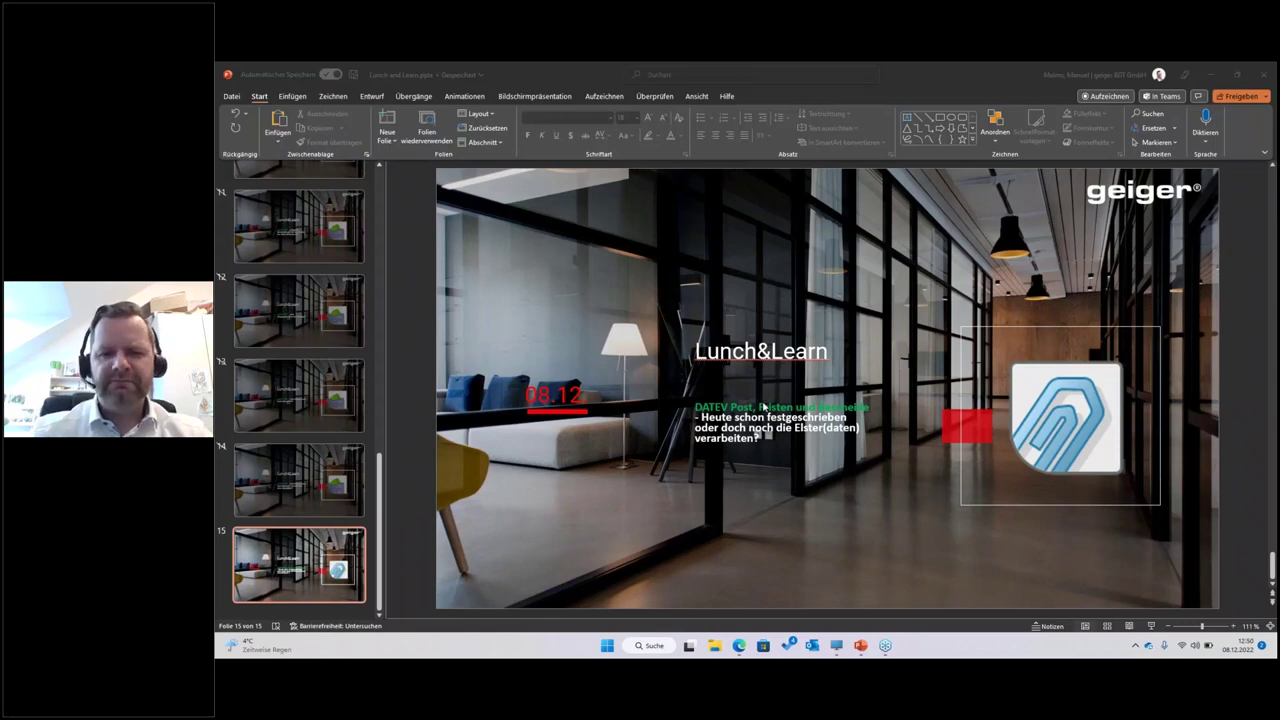
pyautogui.hotkey('alt', 'Tab')
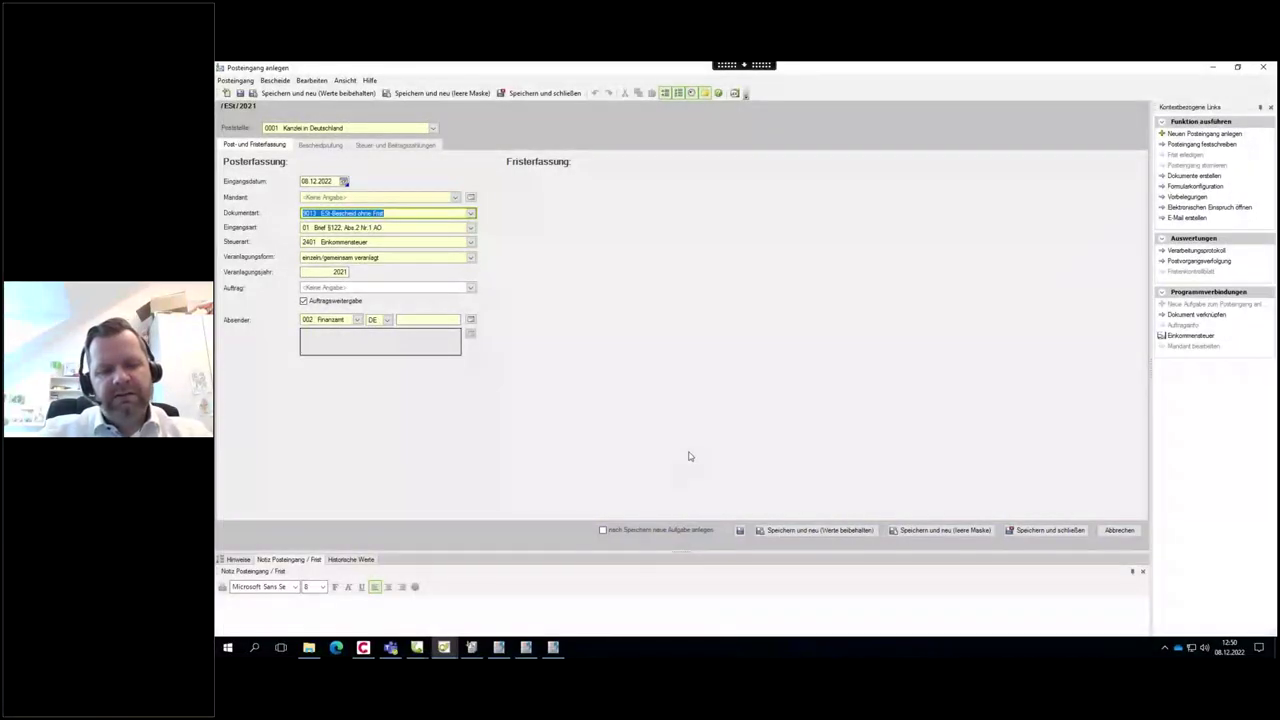
# Set the Posteingang's Dokumentart to 1401 ESt-Bescheid and its Bearbeitungsstand to Fertig.
pyautogui.write('est b')
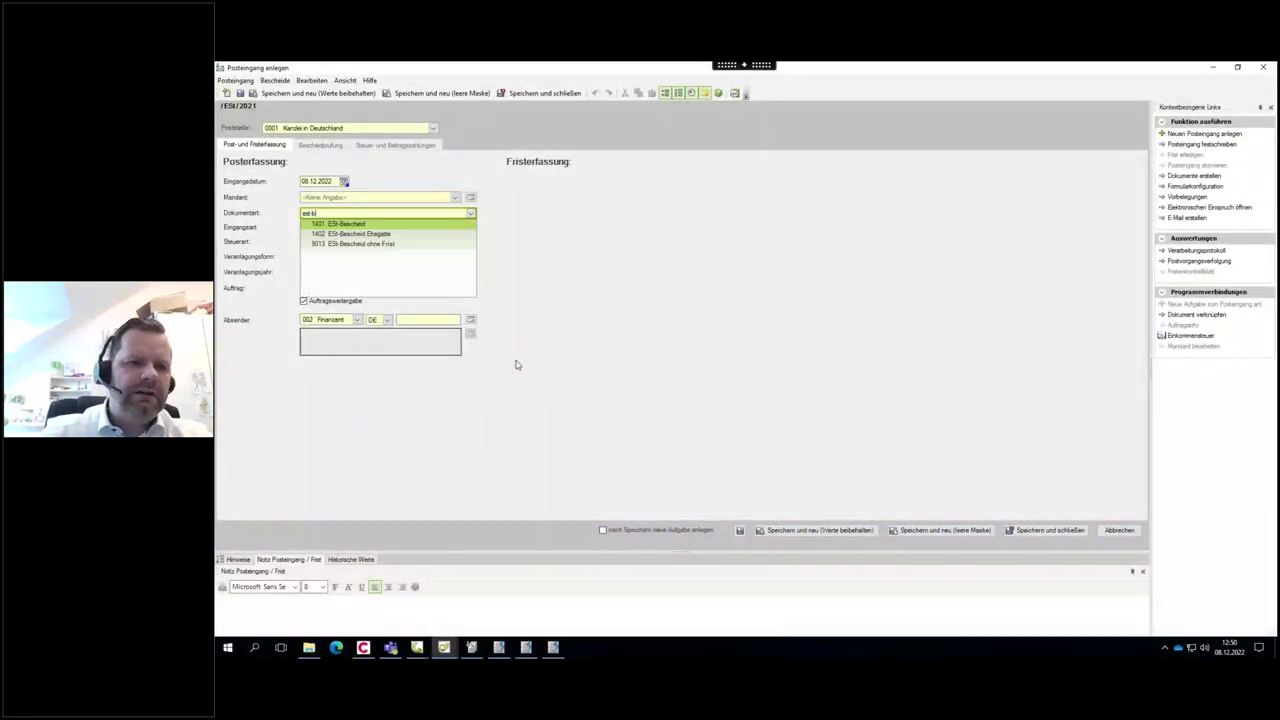
pyautogui.click(376, 226)
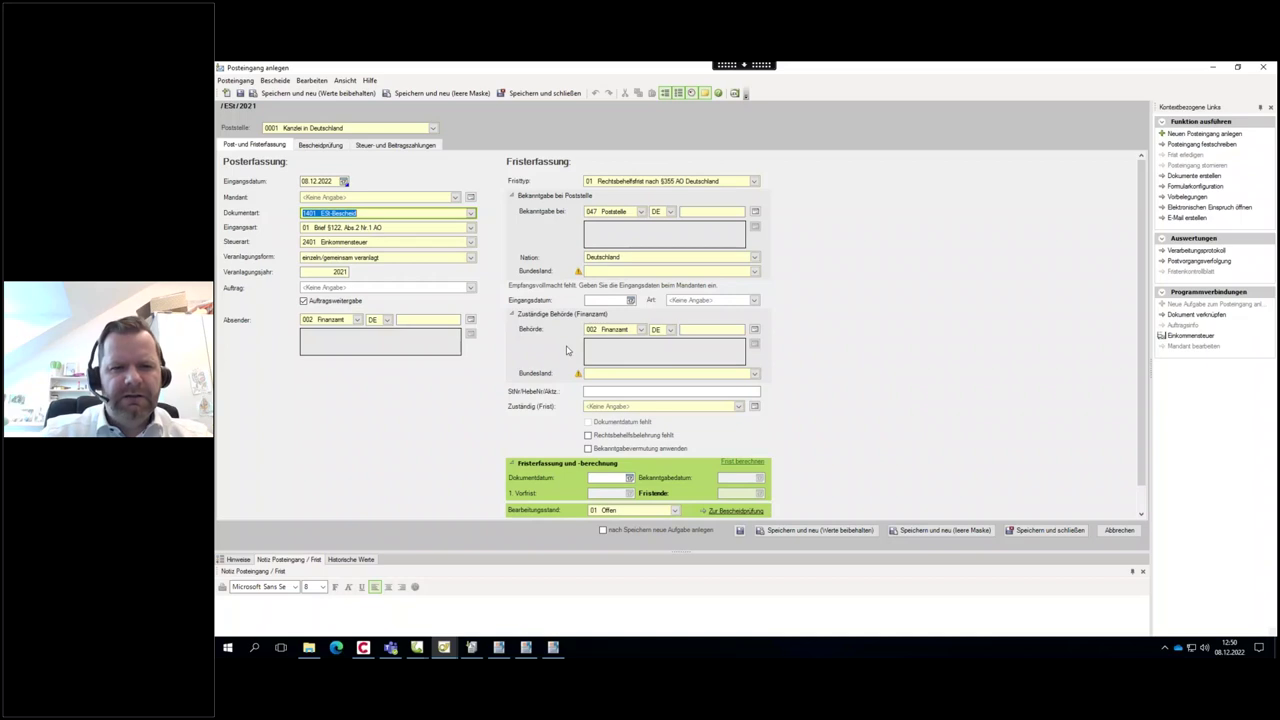
pyautogui.scroll(-1, 566, 349)
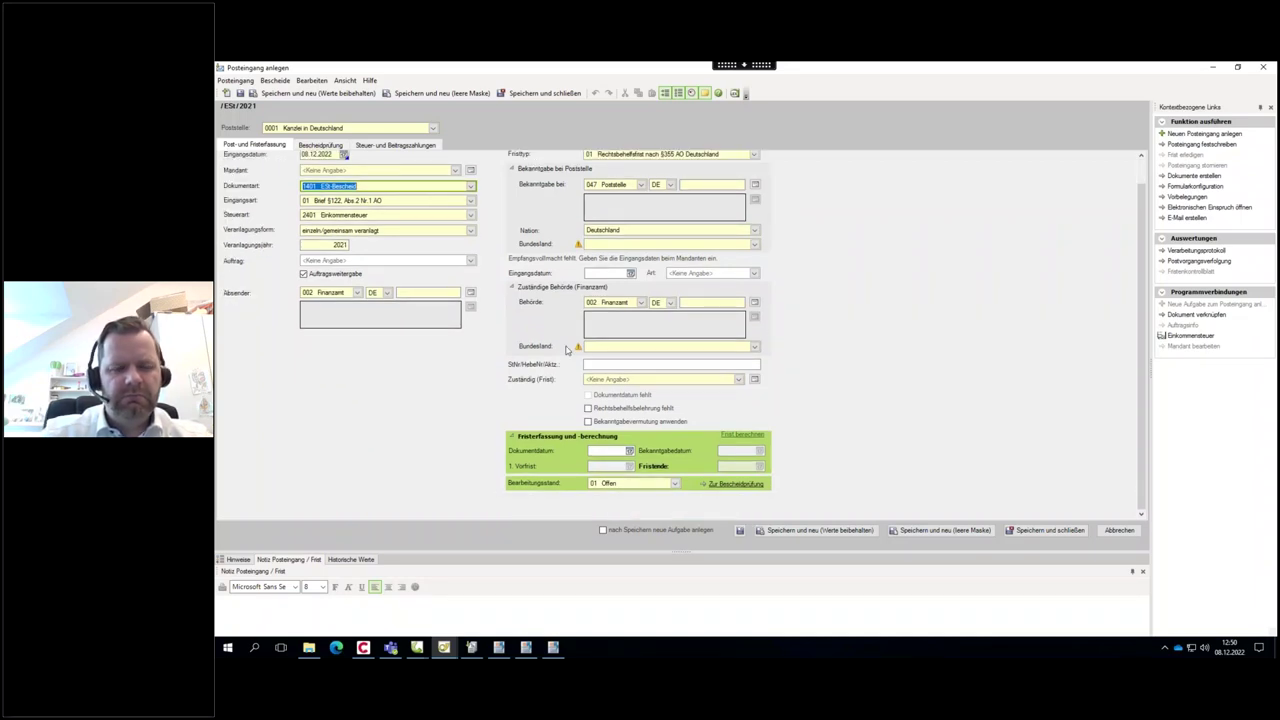
pyautogui.click(675, 484)
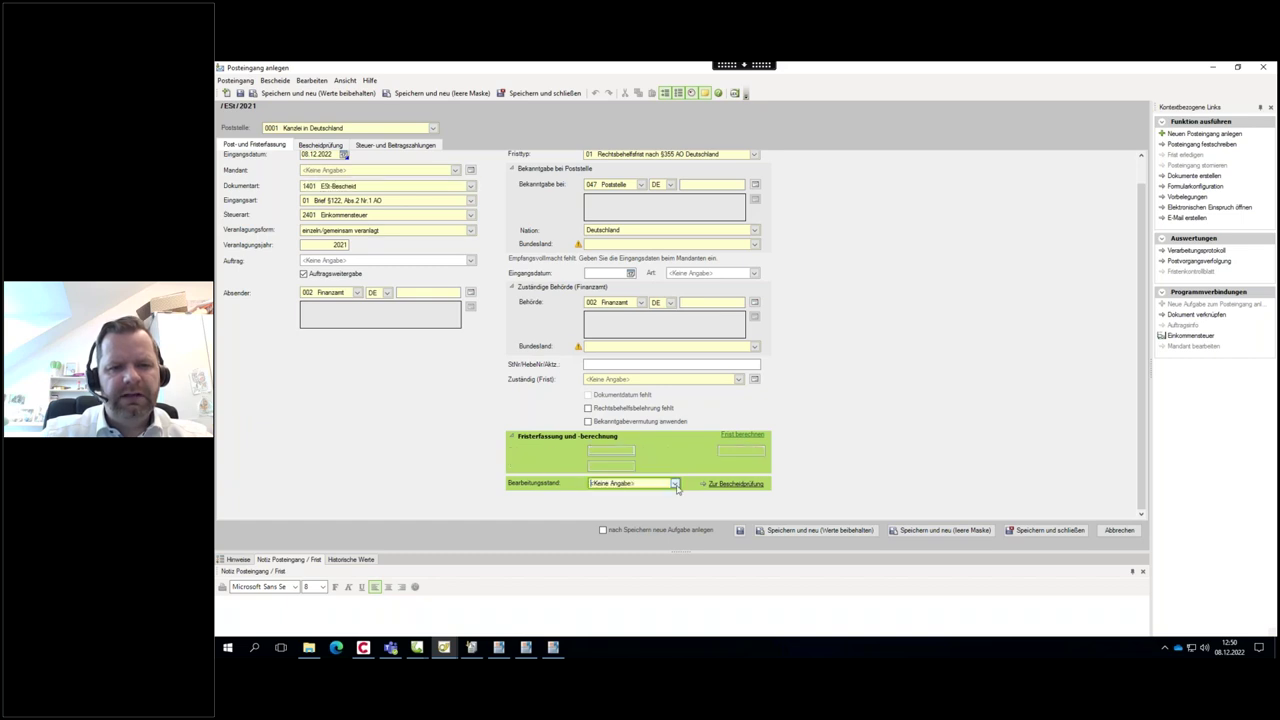
pyautogui.click(676, 484)
pyautogui.click(651, 527)
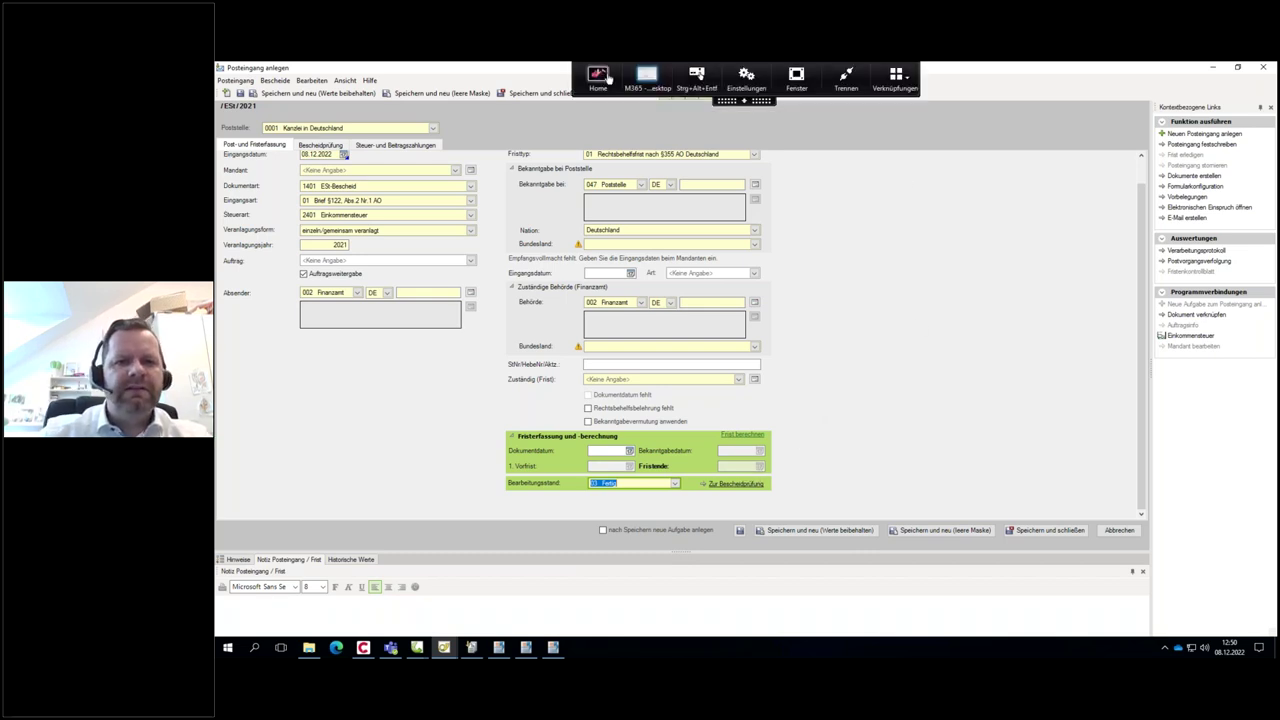
# Glance at the PowerPoint presentation and switch to the Dokumentenkorb with the Scan1 document.
pyautogui.click(606, 80)
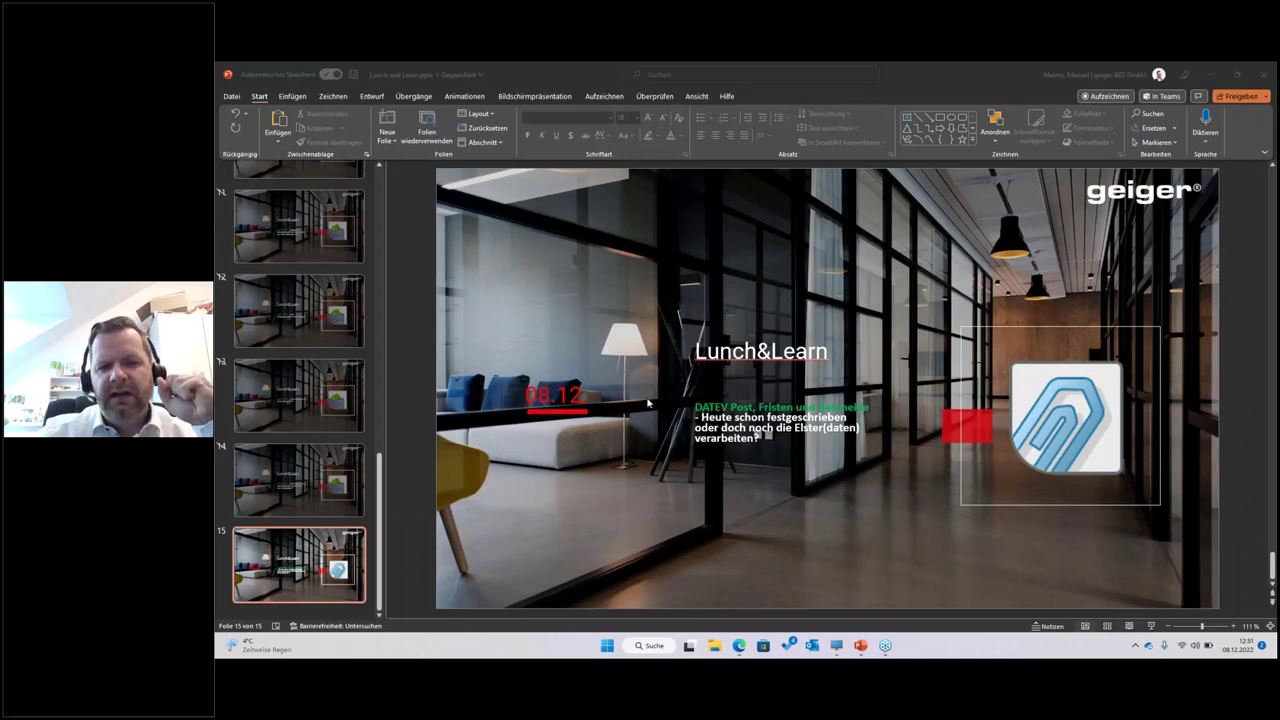
pyautogui.click(836, 646)
pyautogui.click(471, 647)
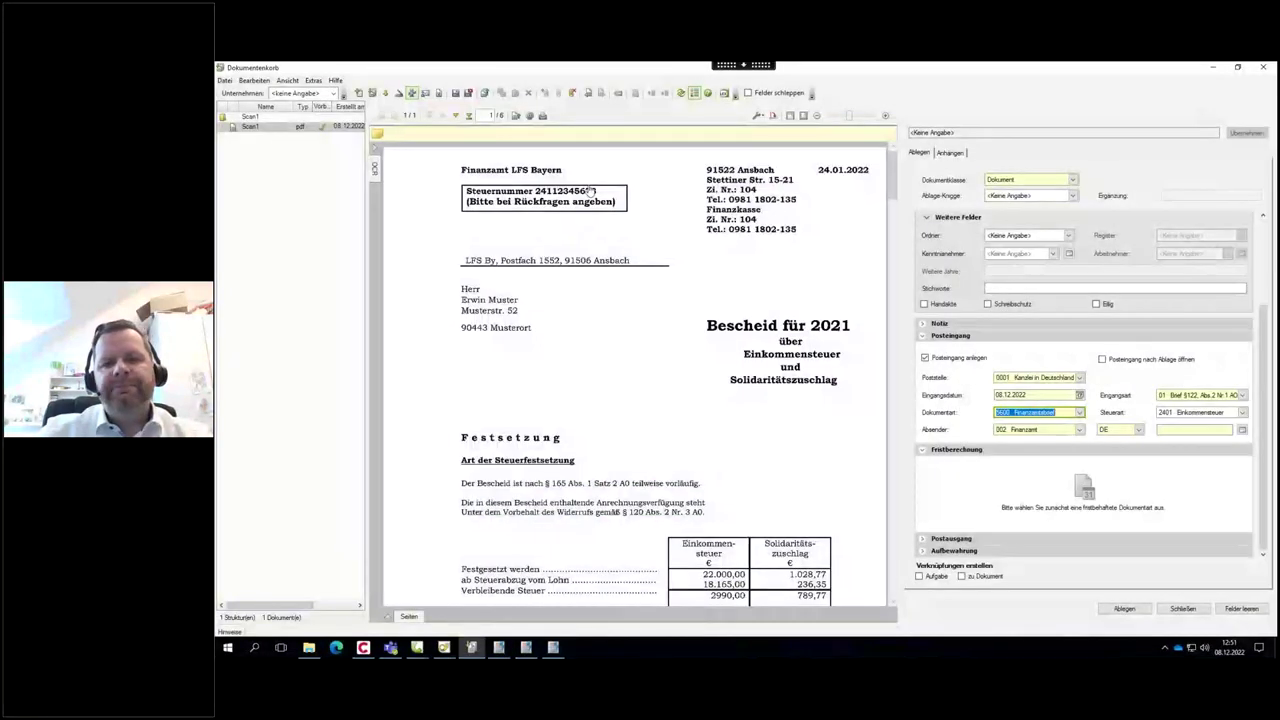